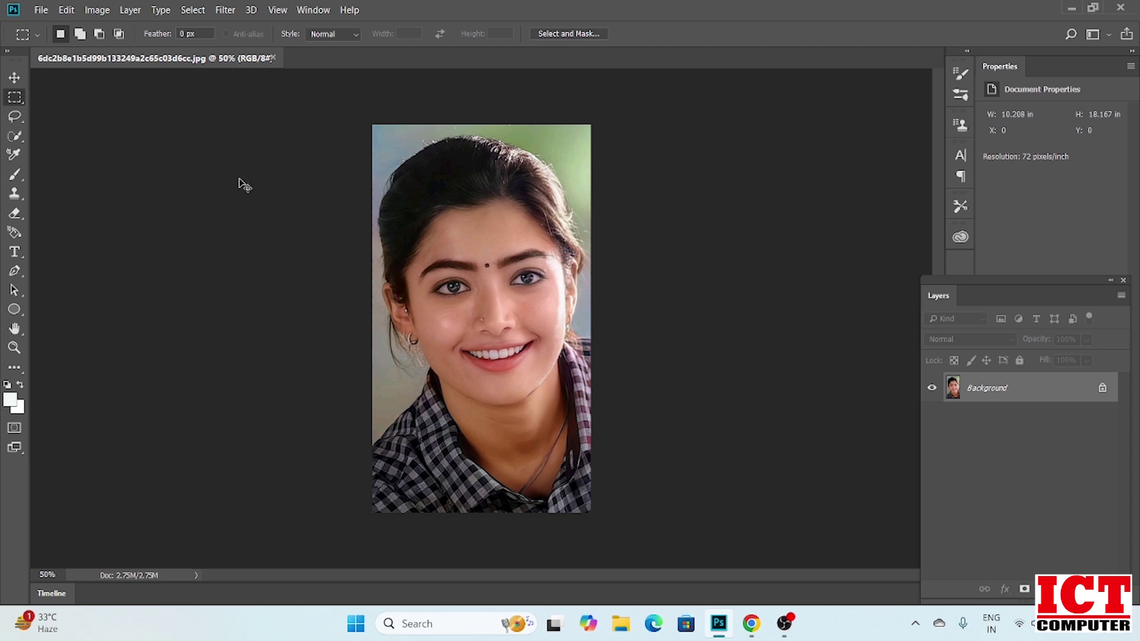
Select a rectangular area around the woman's eye nearer the earring using the Rectangular Marquee tool.
key("ctrl+plus")
key("ctrl+plus")
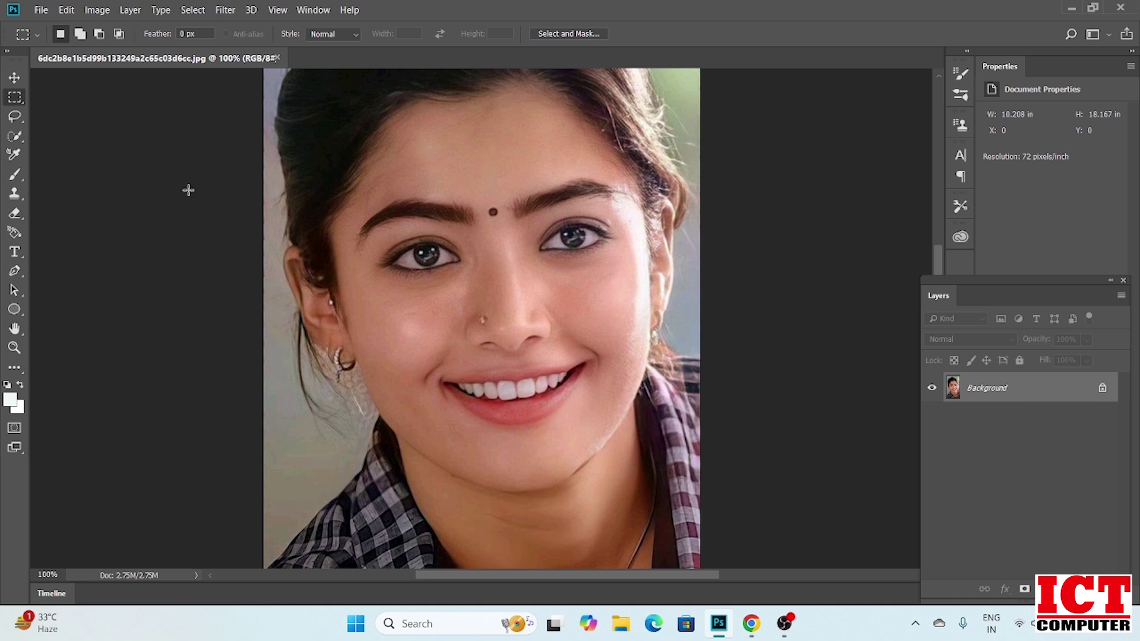
right_click(18, 100)
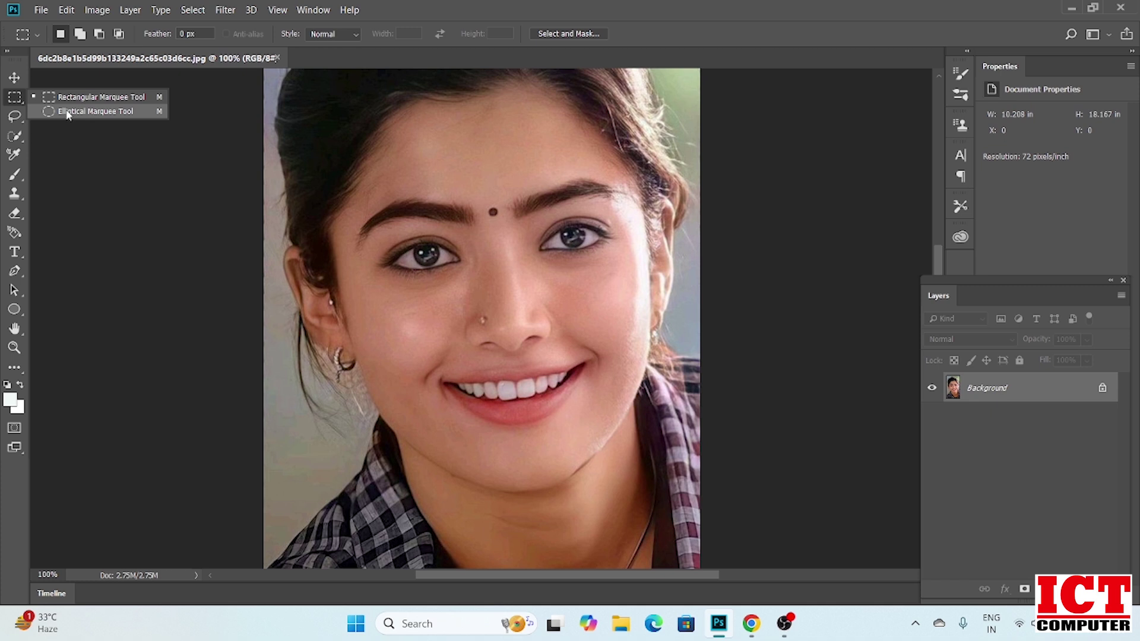
left_click(14, 80)
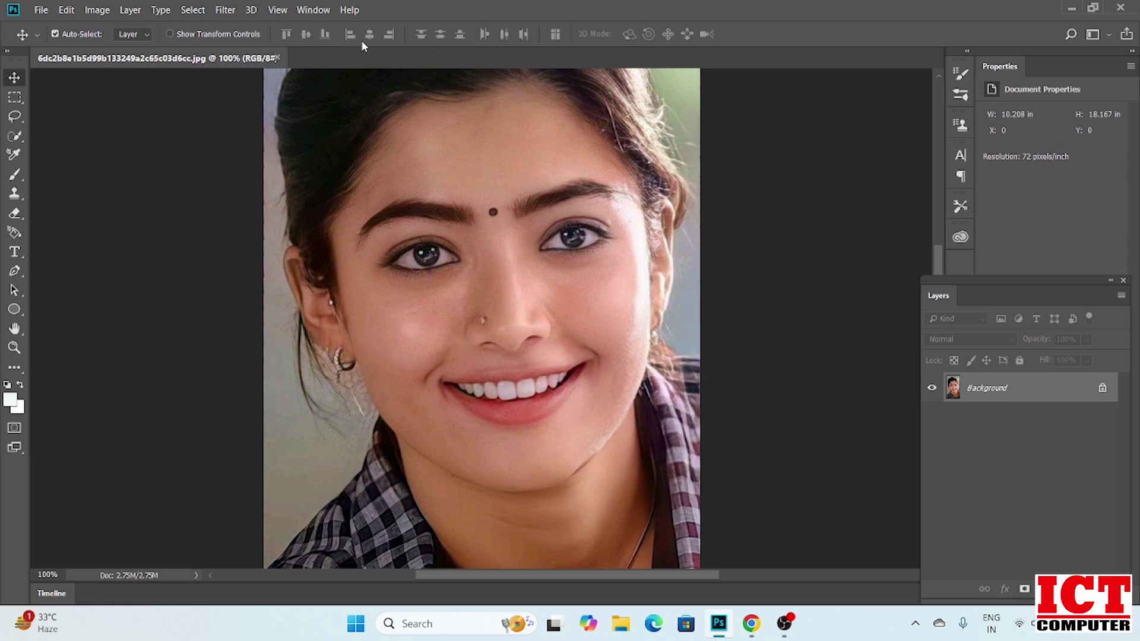
key("super+plus")
left_click(383, 105)
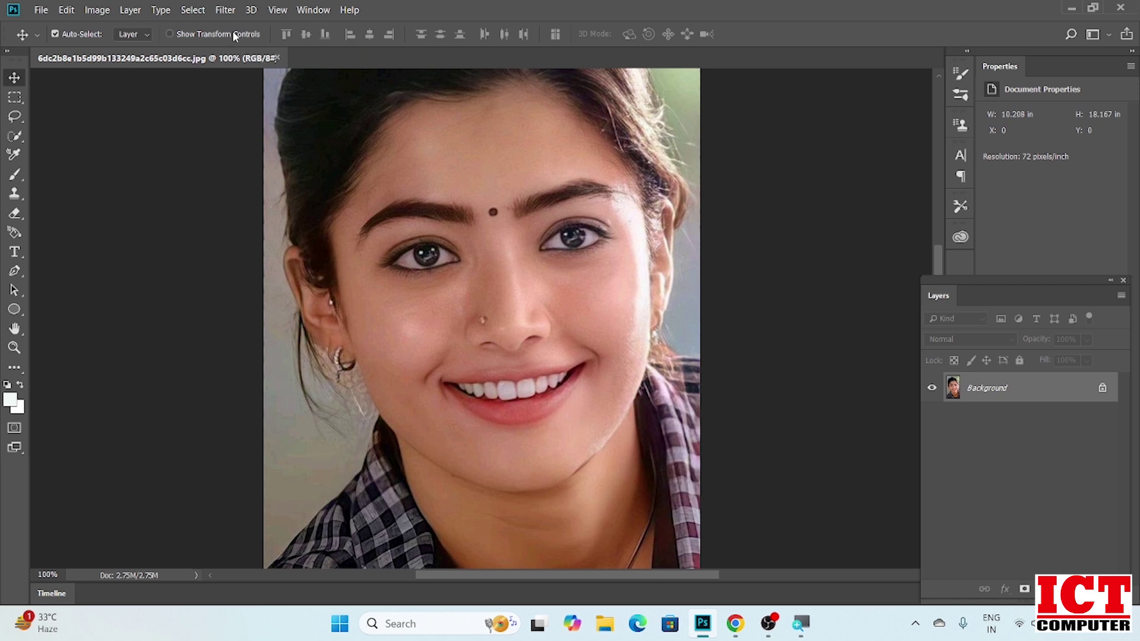
left_click(15, 99)
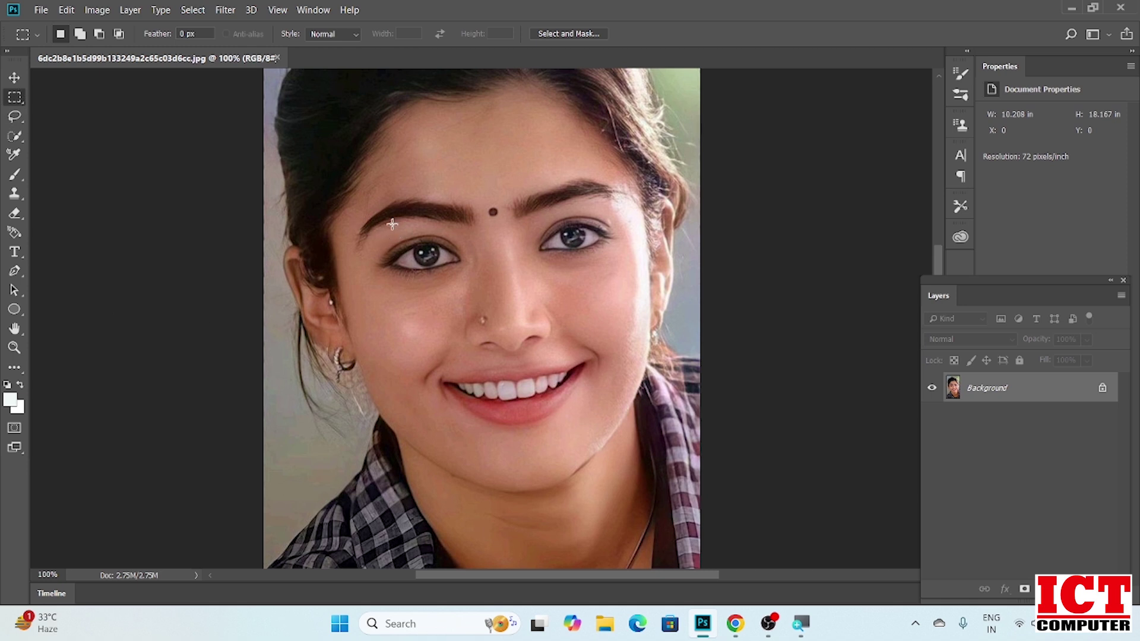
left_click_drag(377, 223, 493, 301)
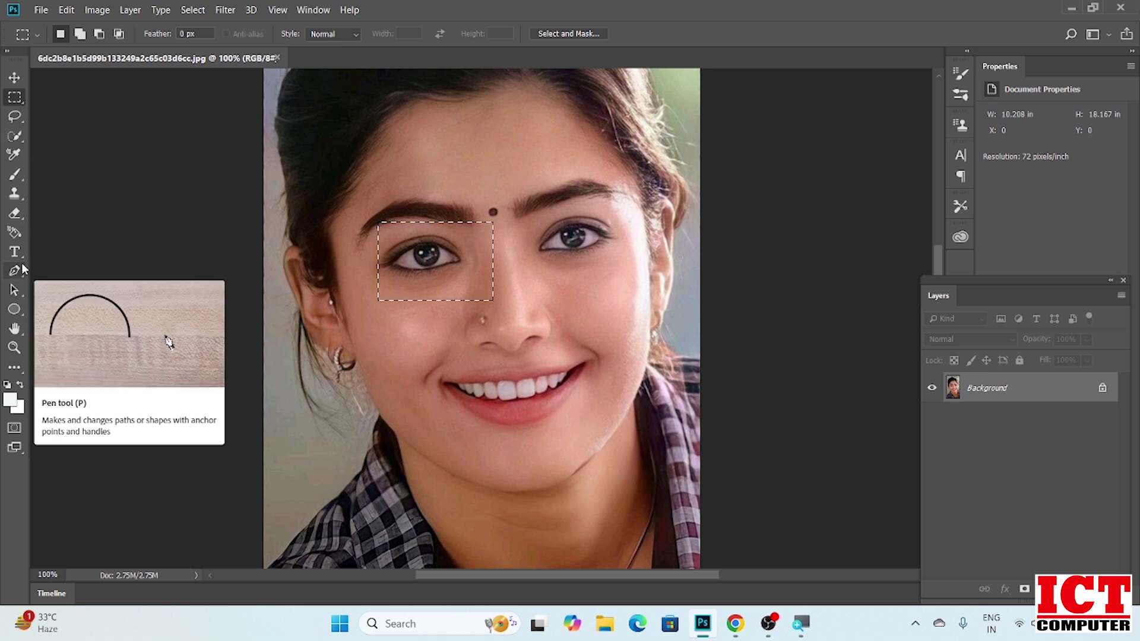
key("ctrl+o")
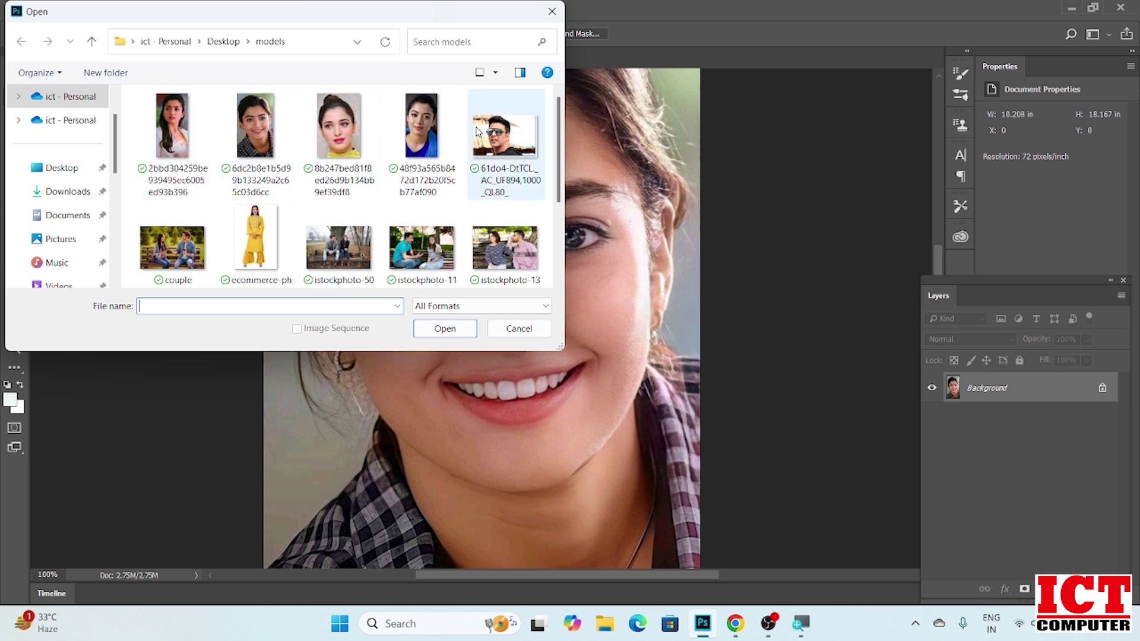
double_click(178, 128)
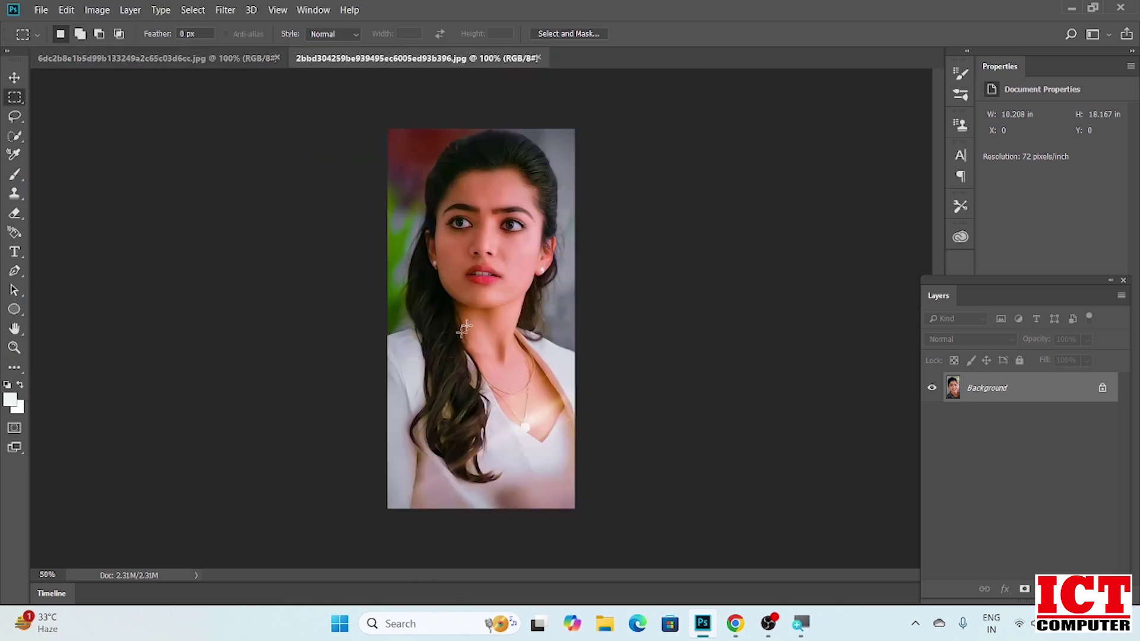
left_click(533, 57)
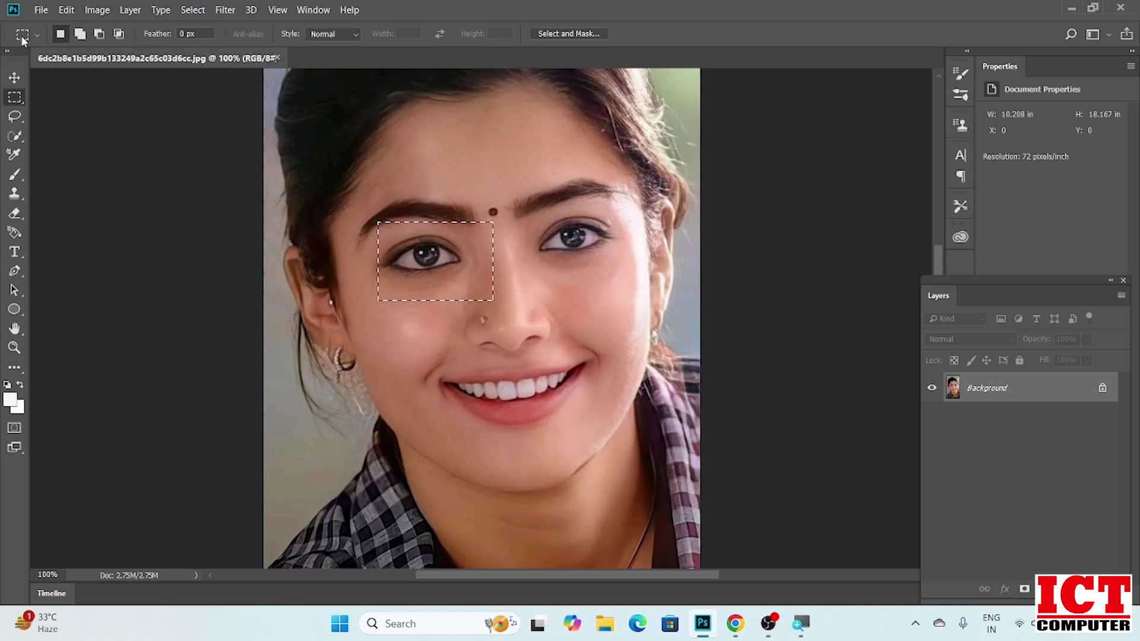
key("ctrl+o")
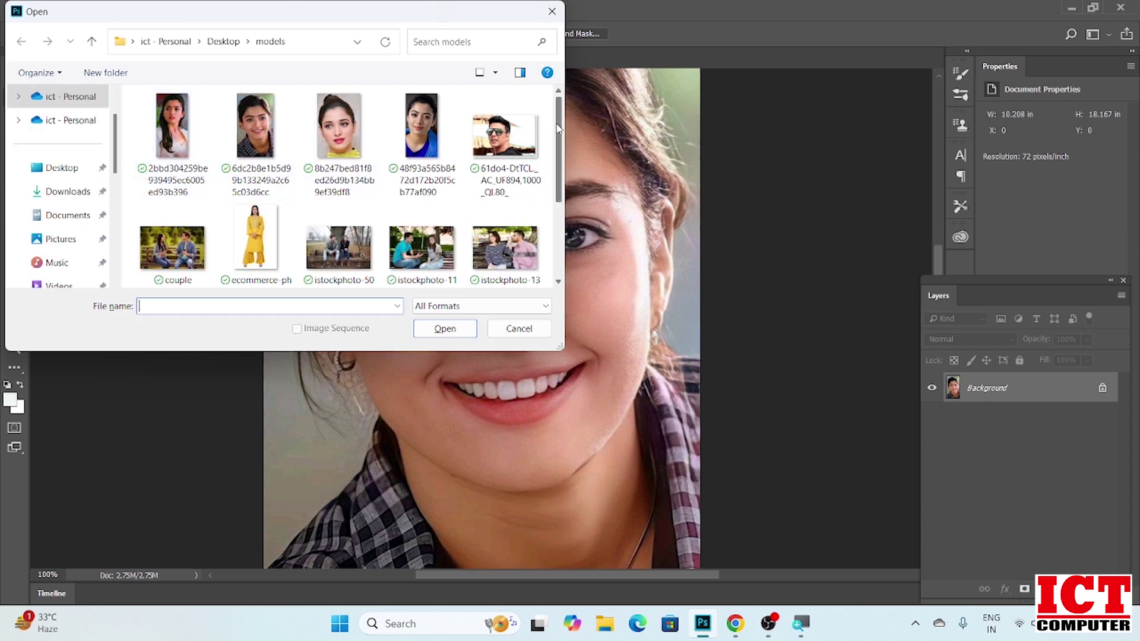
scroll(557, 127, "down", 2)
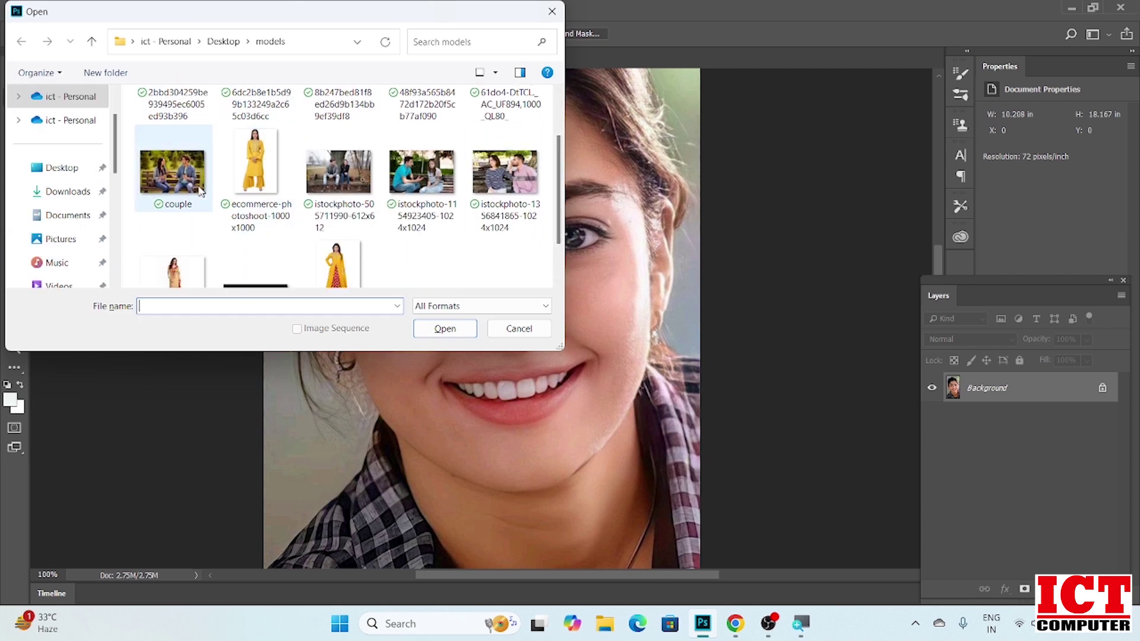
double_click(180, 171)
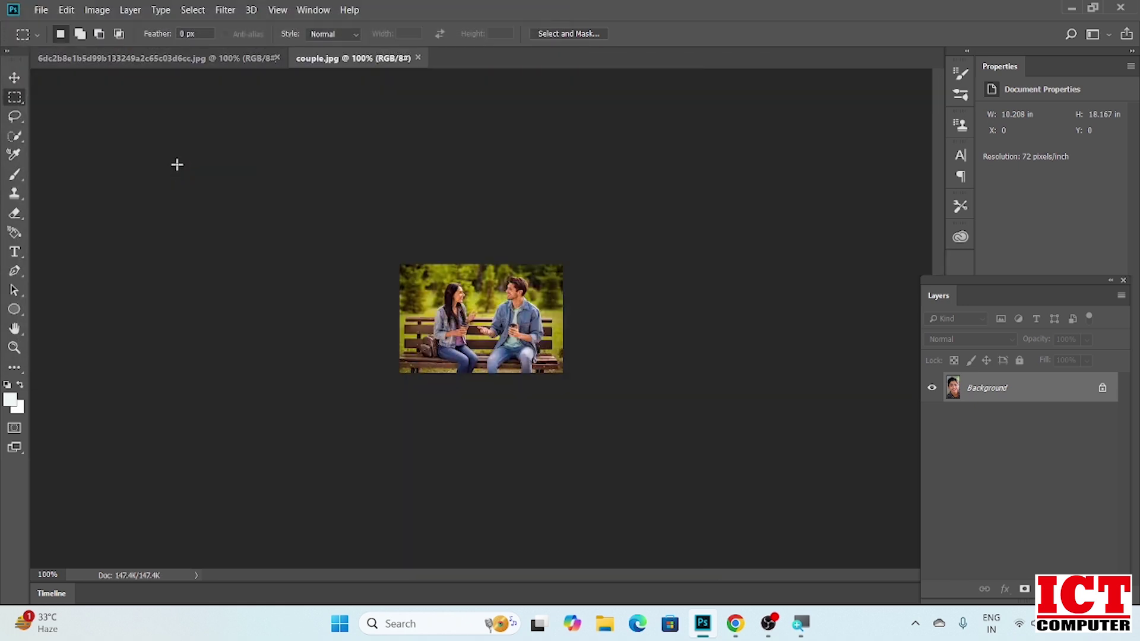
left_click(418, 58)
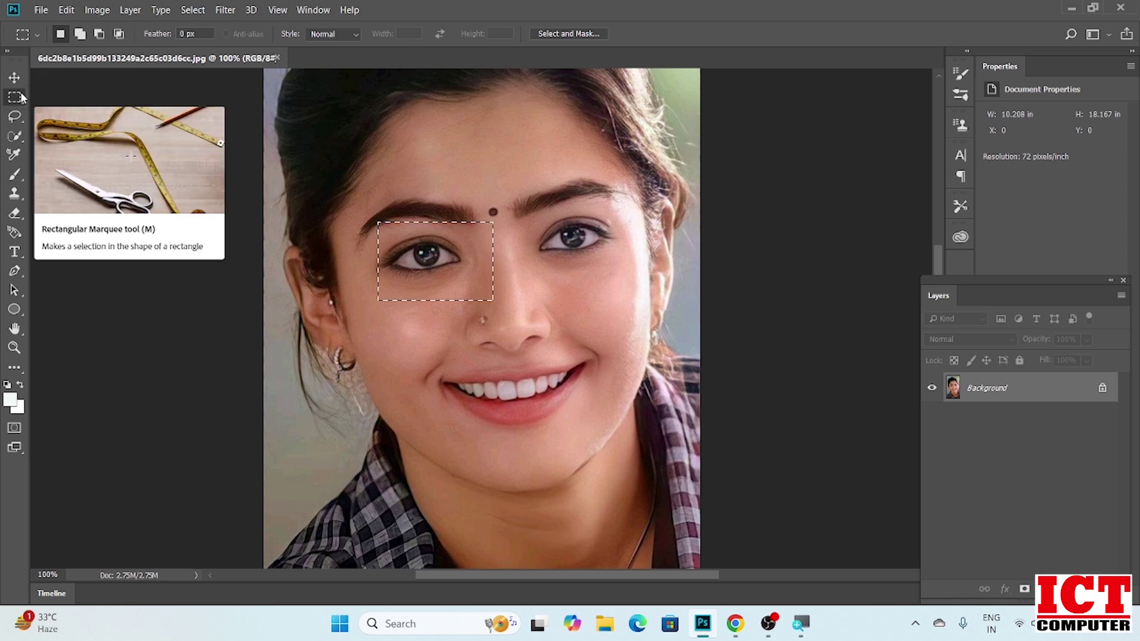
key("ctrl+o")
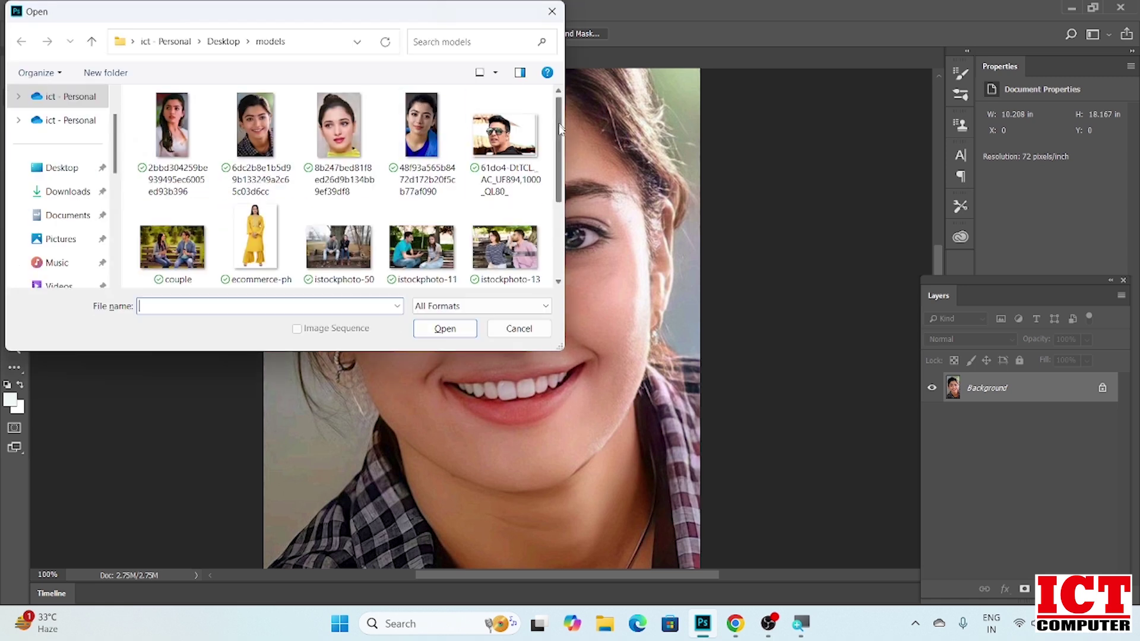
left_click_drag(559, 128, 559, 189)
left_click(421, 121)
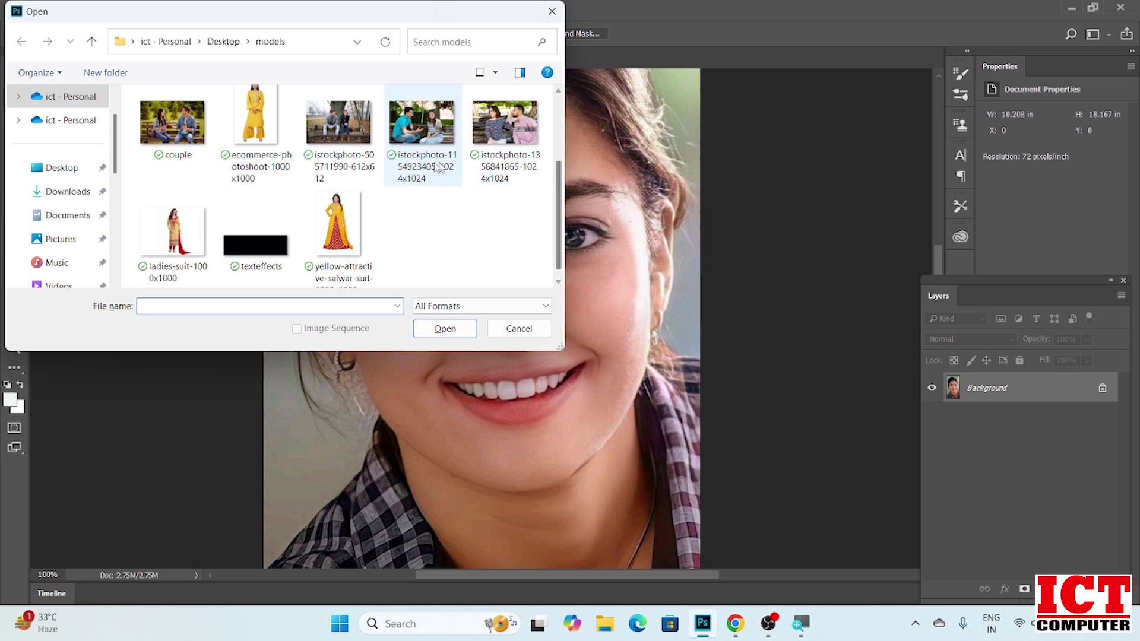
double_click(422, 122)
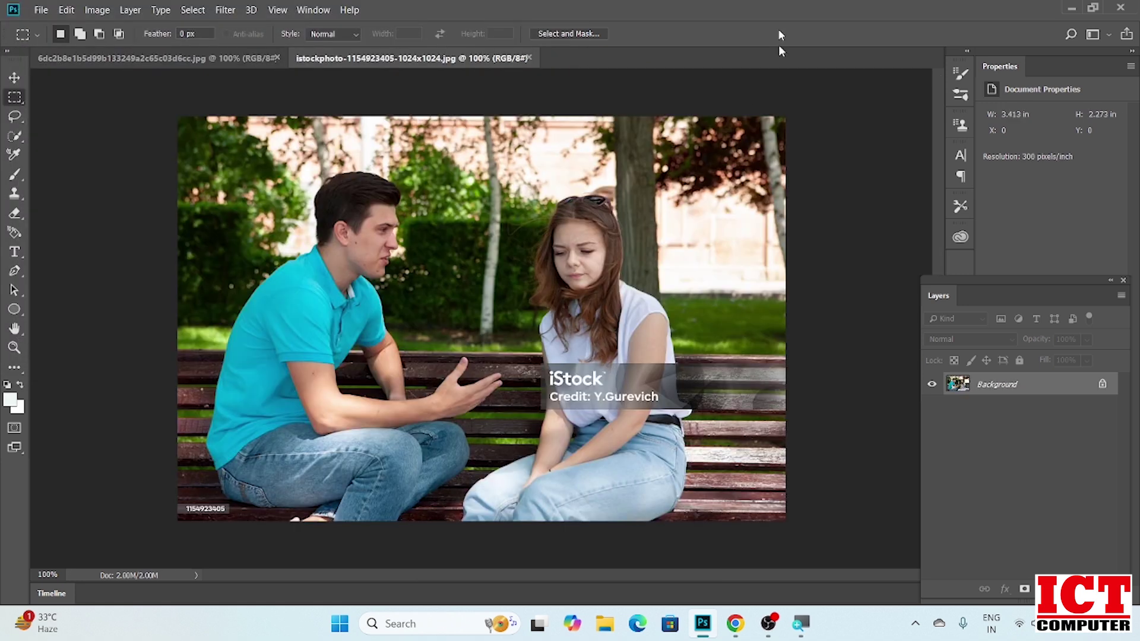
Float the portrait in its own window and copy its selected eye area into the bench photo, beside the man's face.
left_click(202, 58)
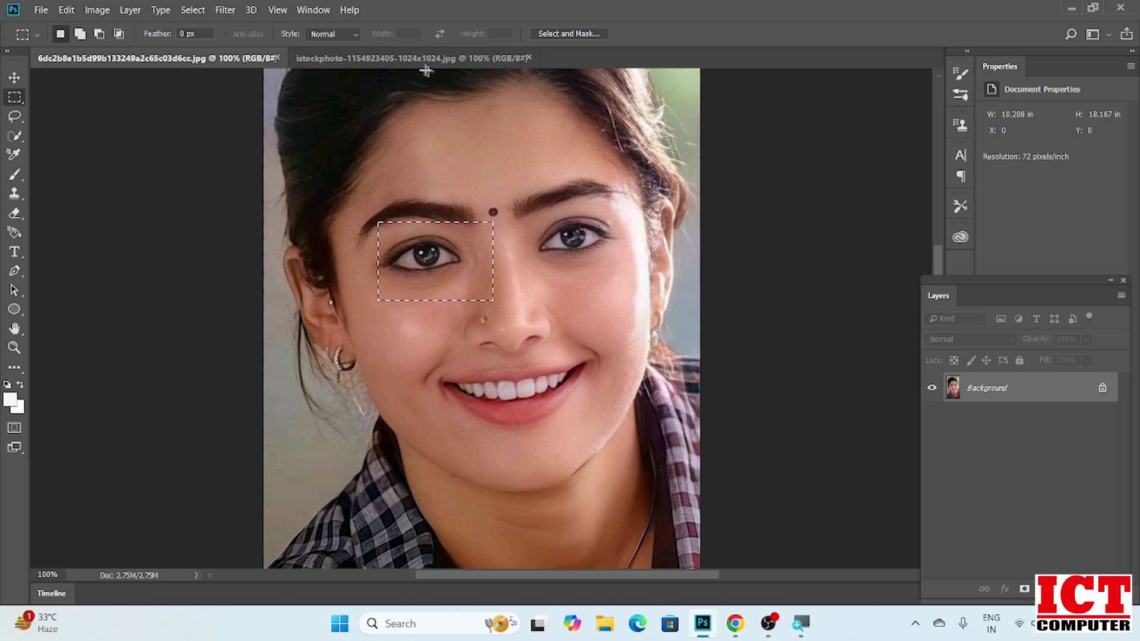
left_click_drag(140, 59, 556, 81)
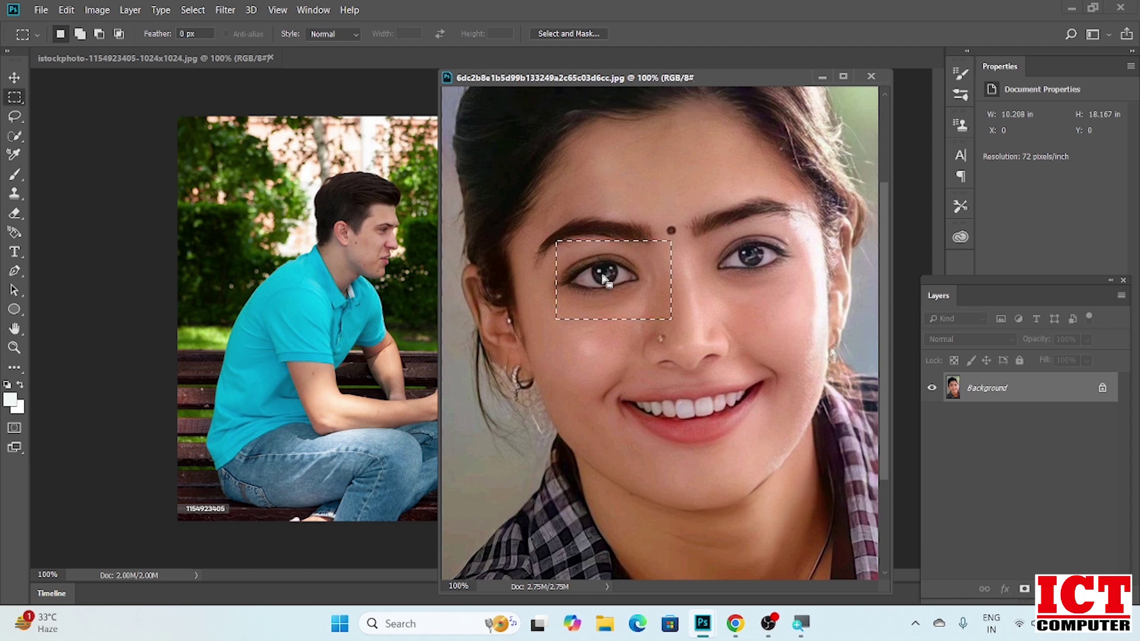
left_click(15, 77)
left_click_drag(579, 280, 297, 249)
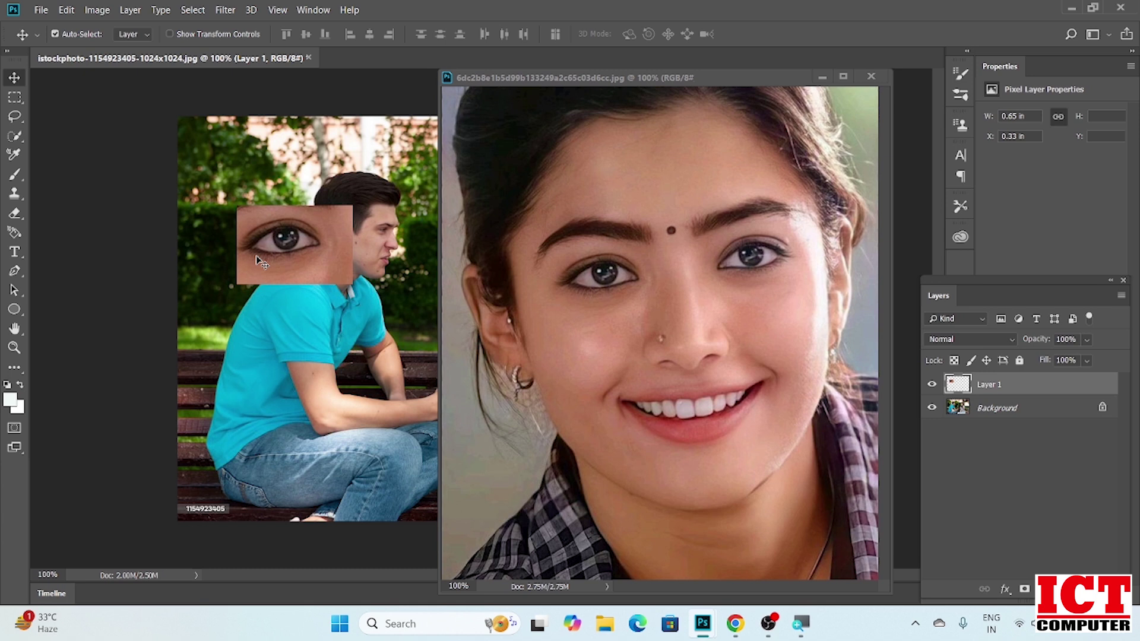
left_click(13, 98)
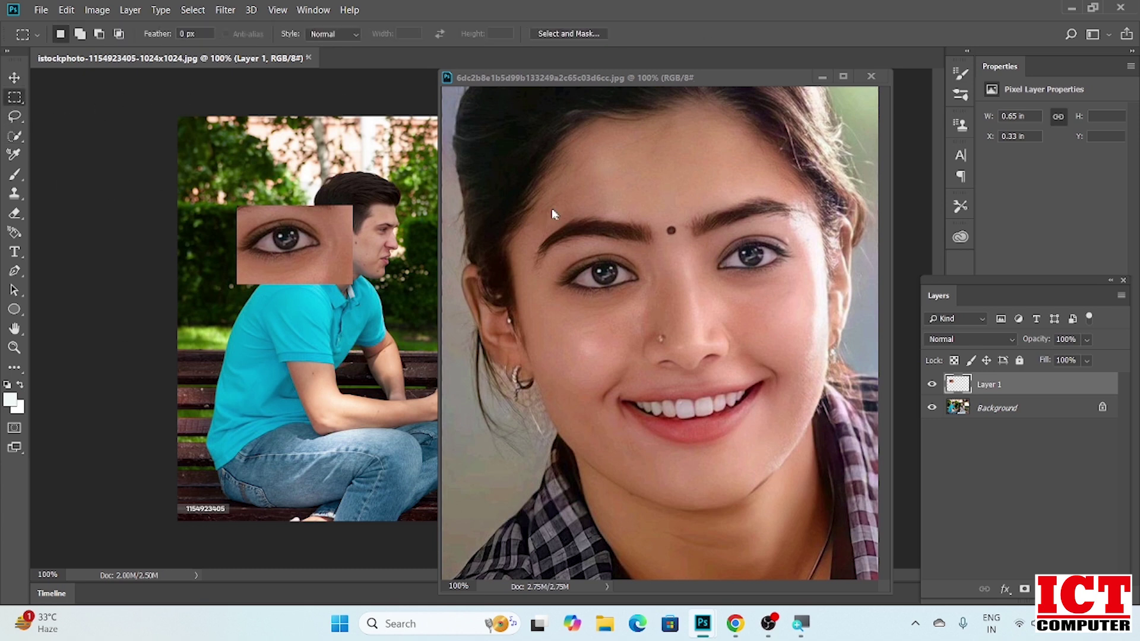
left_click_drag(556, 240, 671, 319)
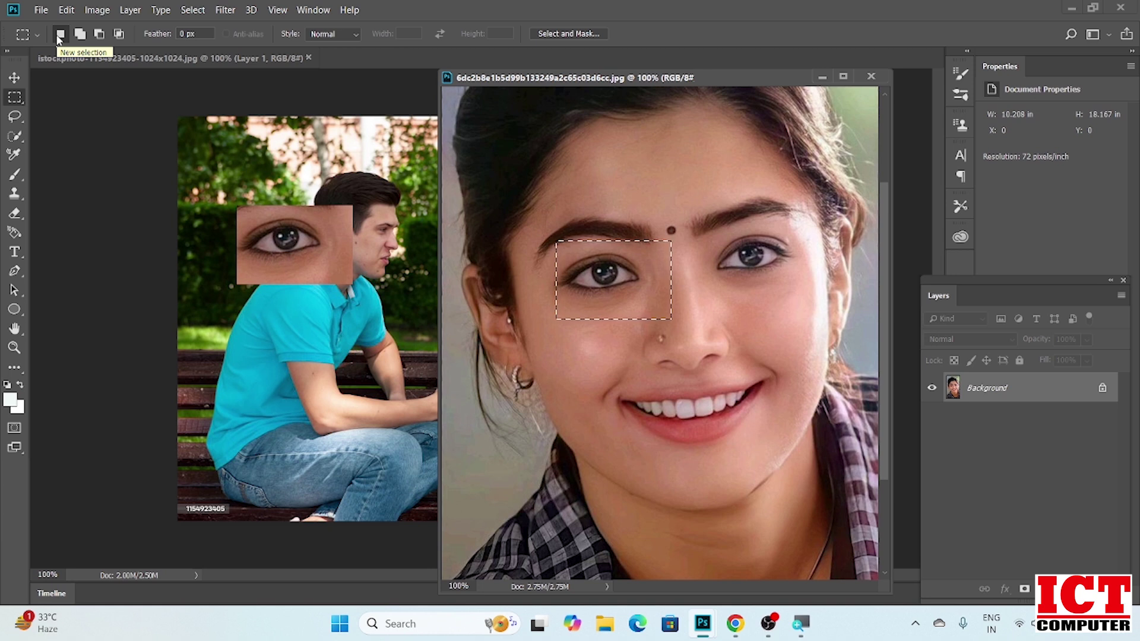
key("ctrl+plus")
key("ctrl+plus")
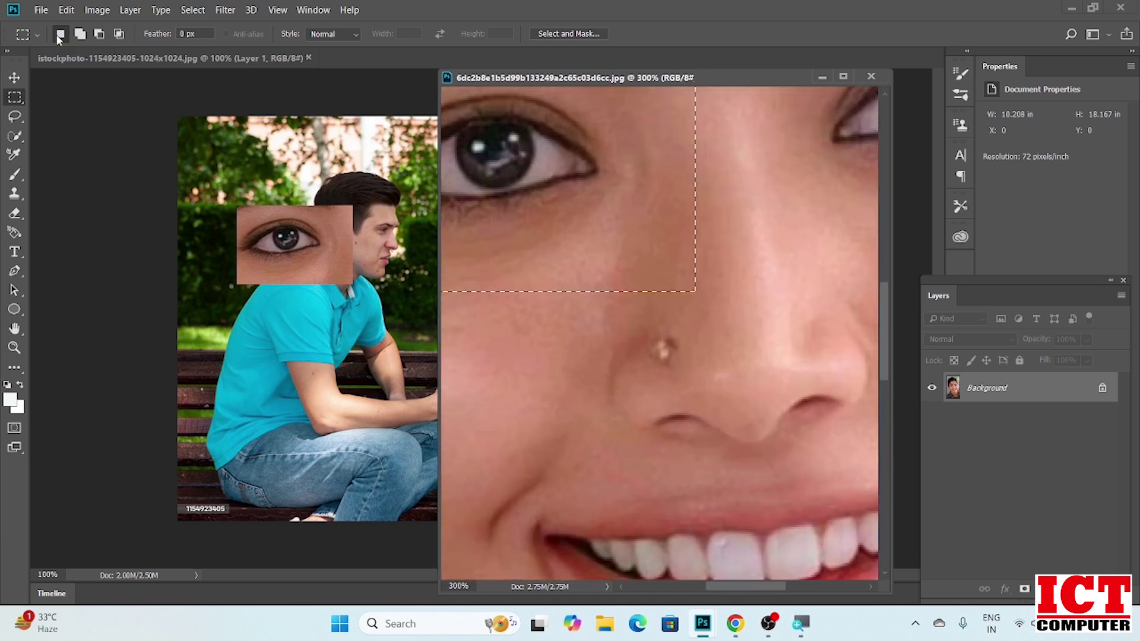
key("ctrl+minus")
key("ctrl+minus")
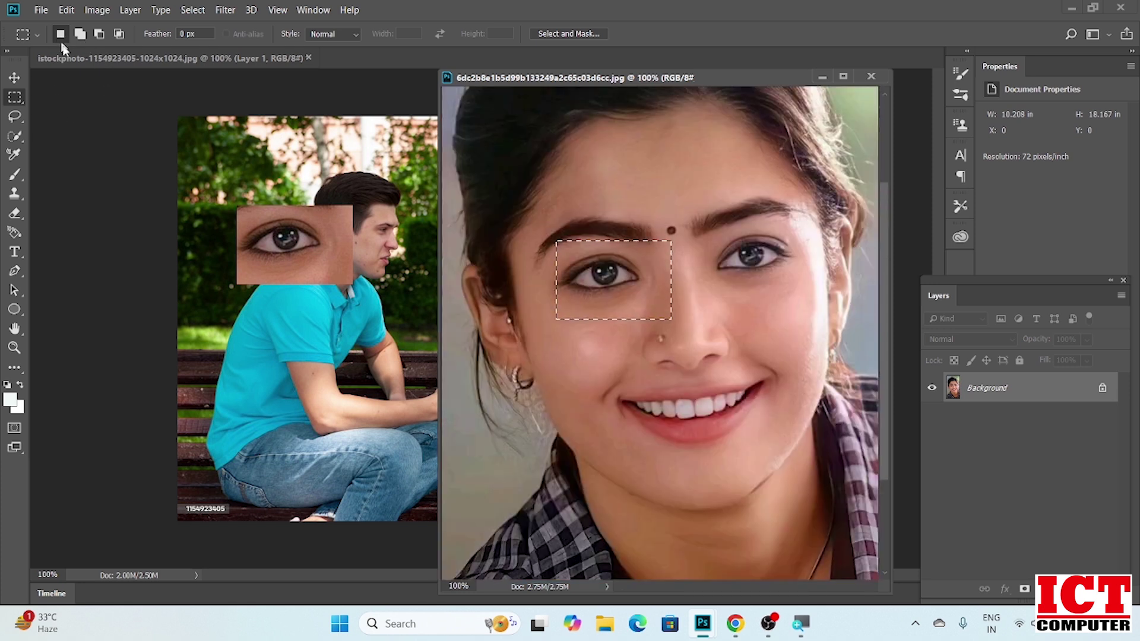
left_click(237, 180)
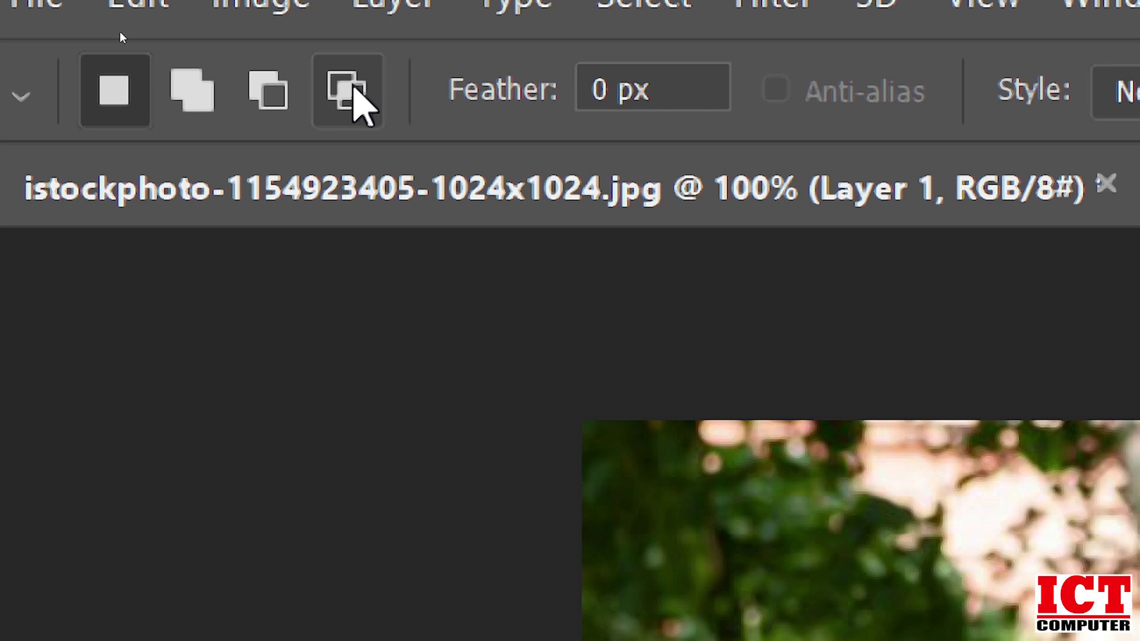
key("ctrl+minus")
key("ctrl+minus")
key("ctrl+minus")
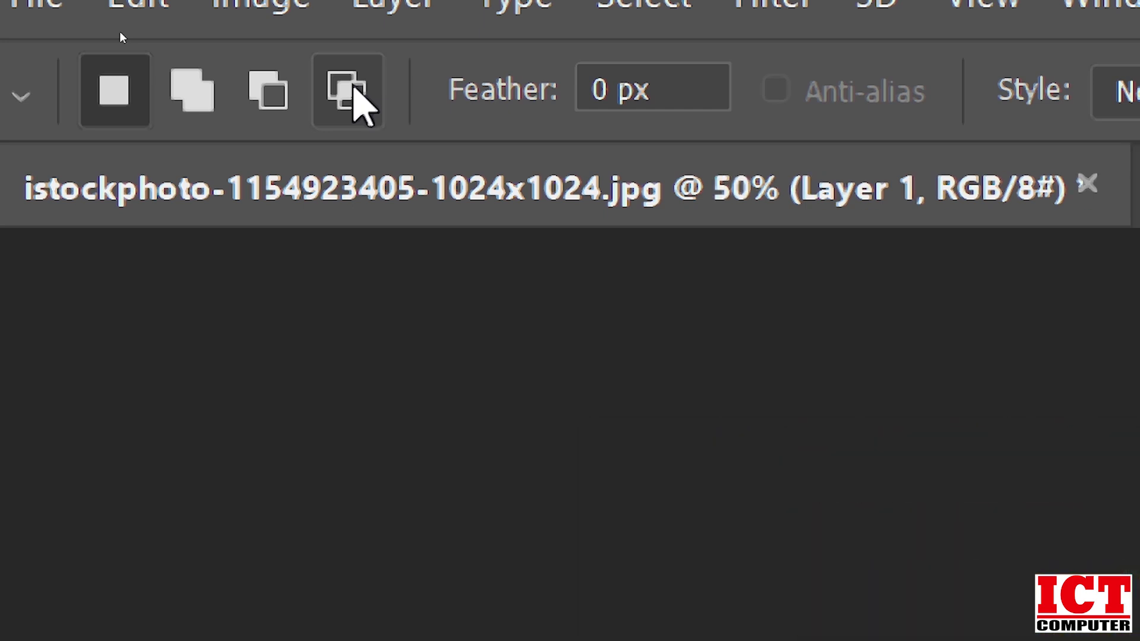
key("ctrl+plus")
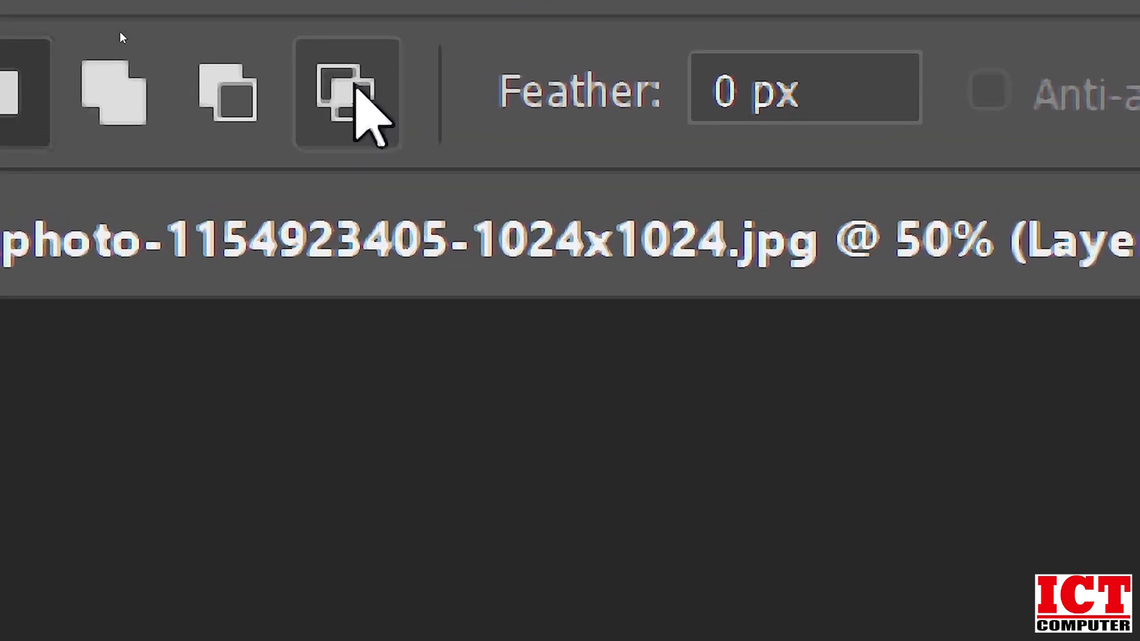
key("ctrl+minus")
key("ctrl+minus")
key("ctrl+minus")
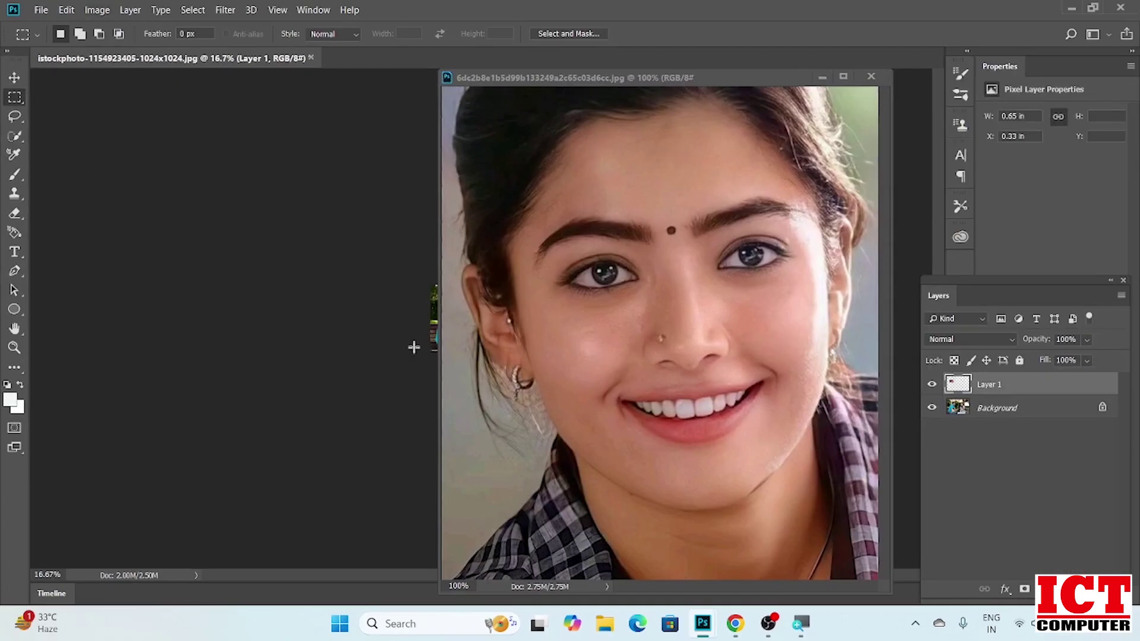
left_click(14, 77)
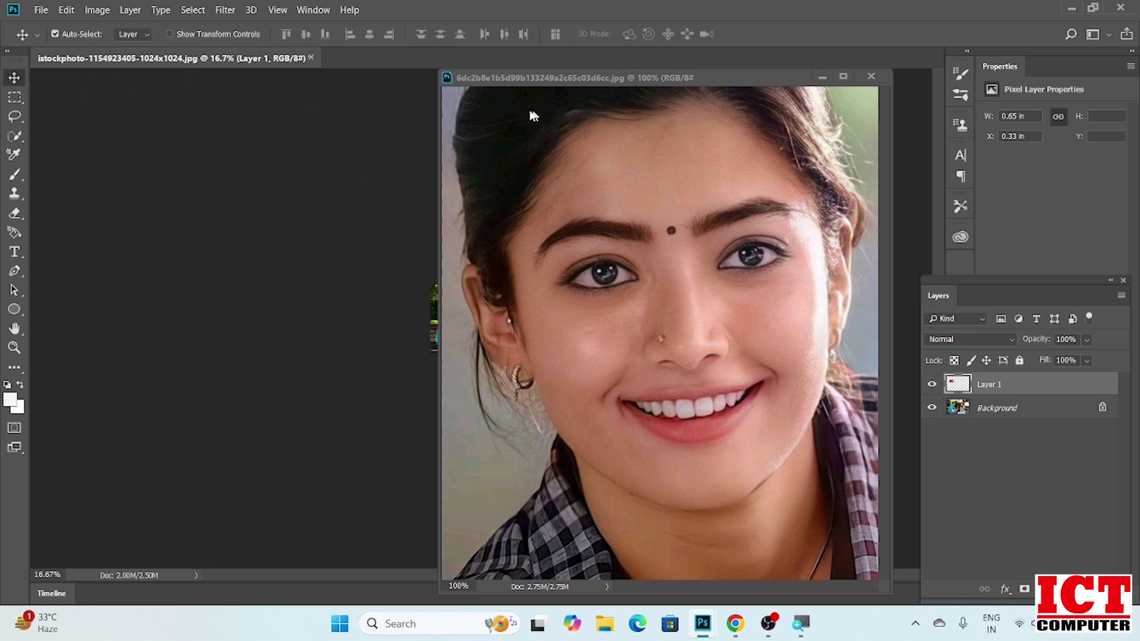
left_click_drag(555, 80, 729, 110)
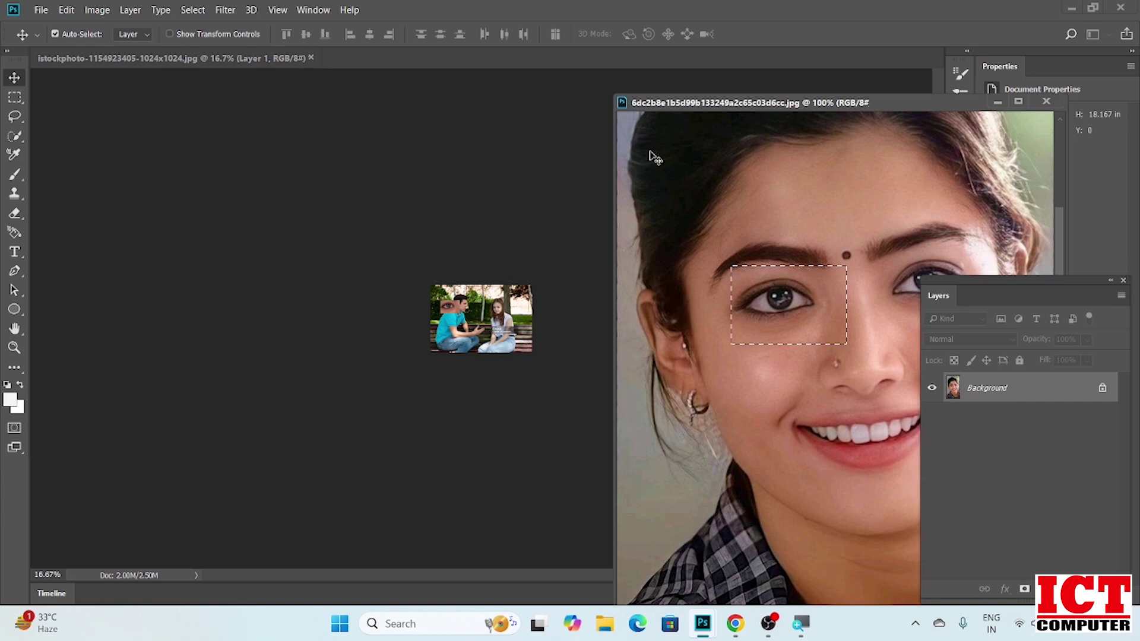
key("ctrl+plus")
key("ctrl+plus")
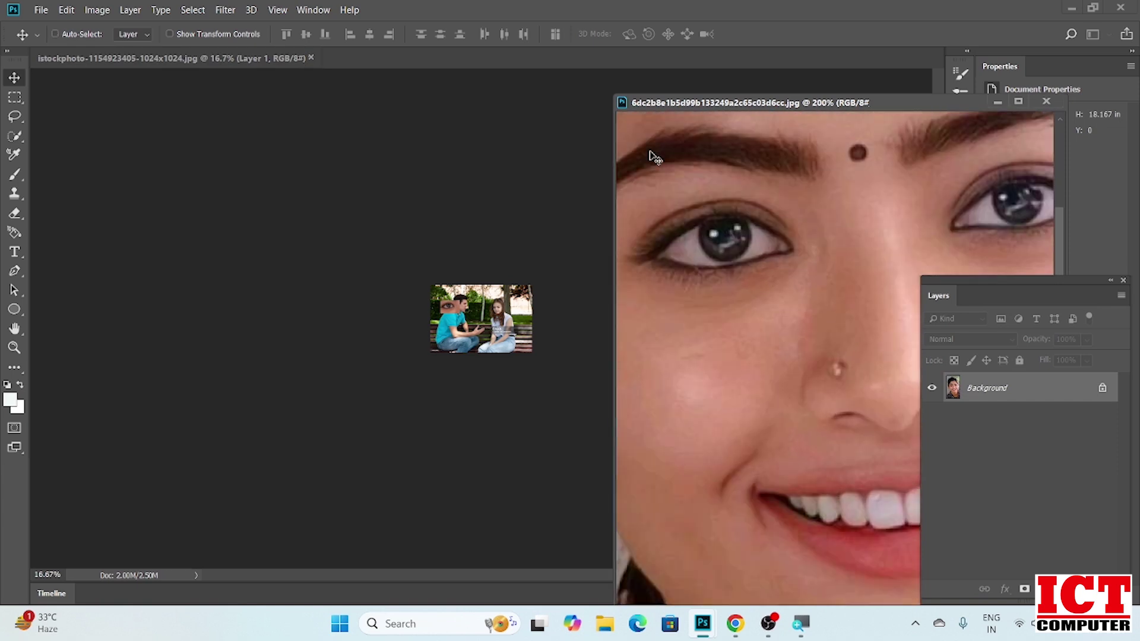
left_click(504, 321)
key("ctrl+plus")
key("ctrl+plus")
key("ctrl+plus")
key("ctrl+plus")
key("ctrl+plus")
key("ctrl+plus")
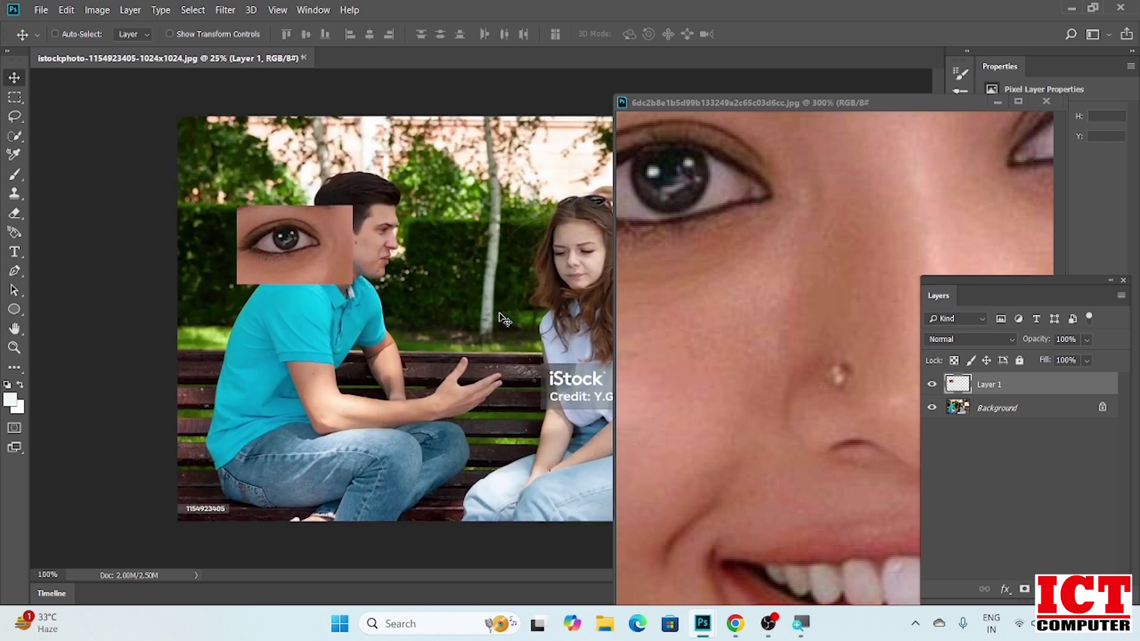
key("ctrl+minus")
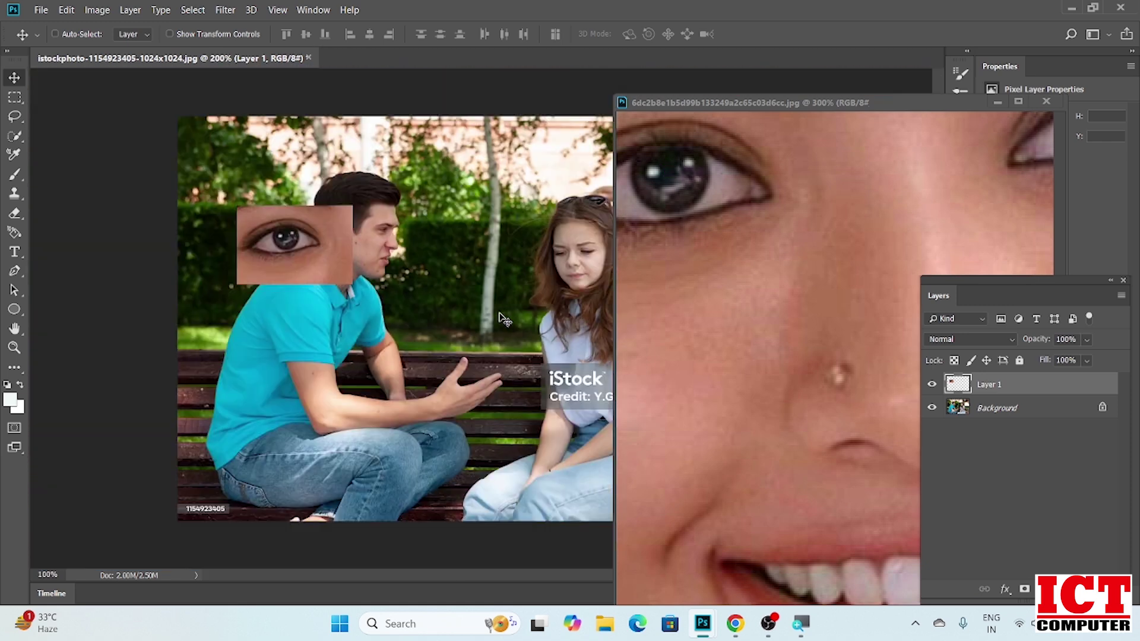
Reposition the floating portrait window so it covers the woman in the bench photo, and activate the Rectangular Marquee tool.
left_click(736, 295)
key("ctrl+minus")
key("ctrl+minus")
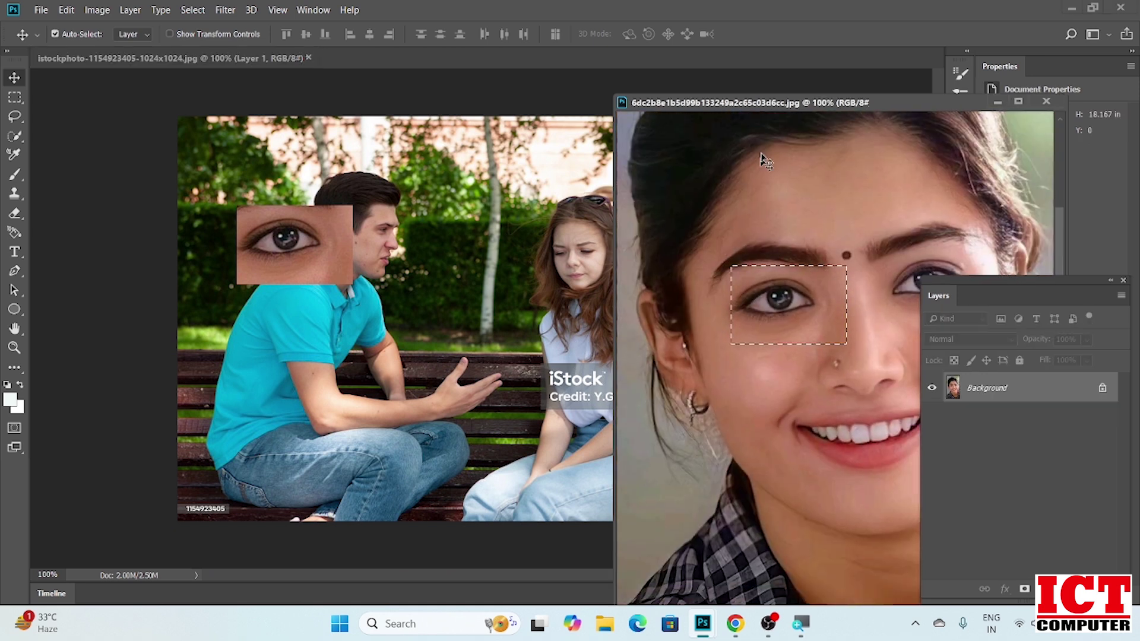
left_click_drag(757, 106, 566, 98)
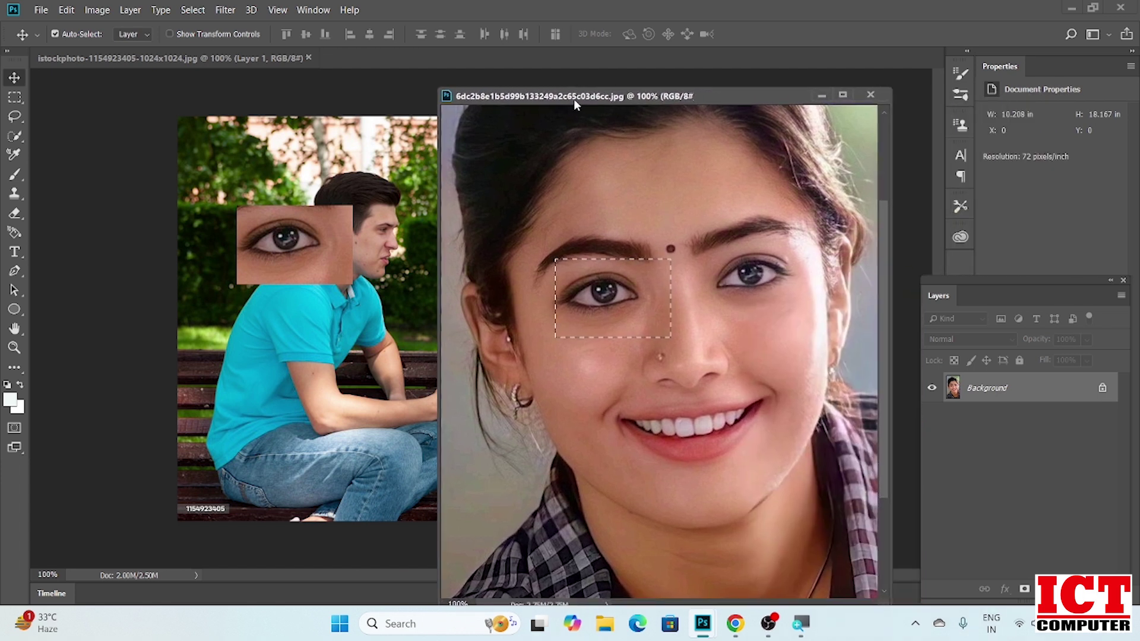
left_click(15, 97)
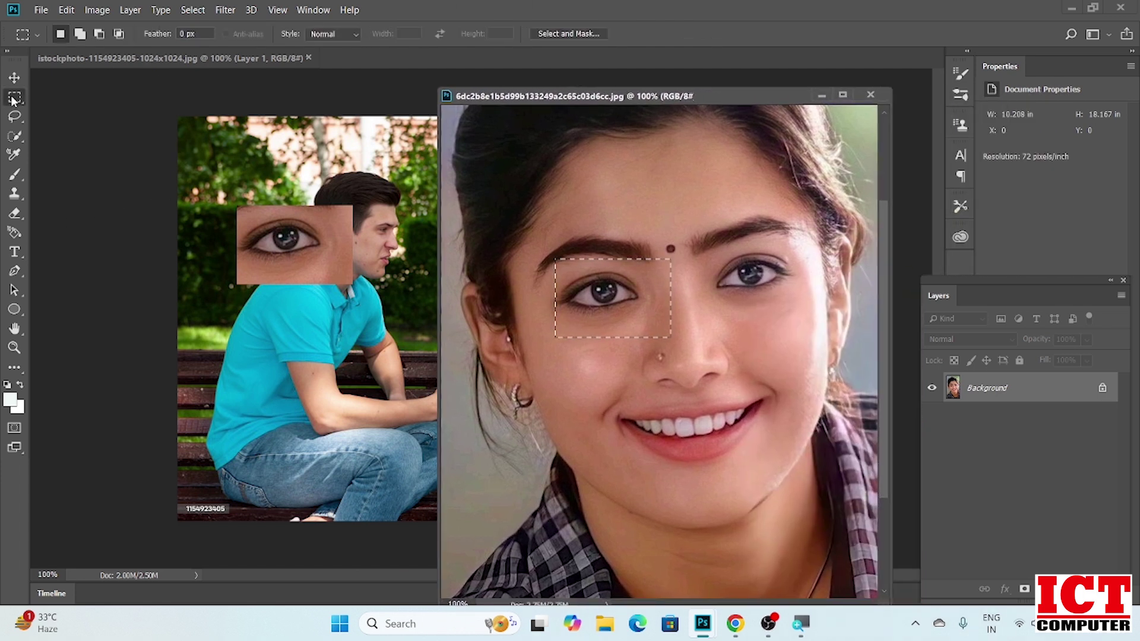
Add the woman's other eye and eyebrow to the portrait's selection and copy the combined area over the man's torso in the bench photo.
left_click(80, 35)
left_click_drag(667, 225, 818, 312)
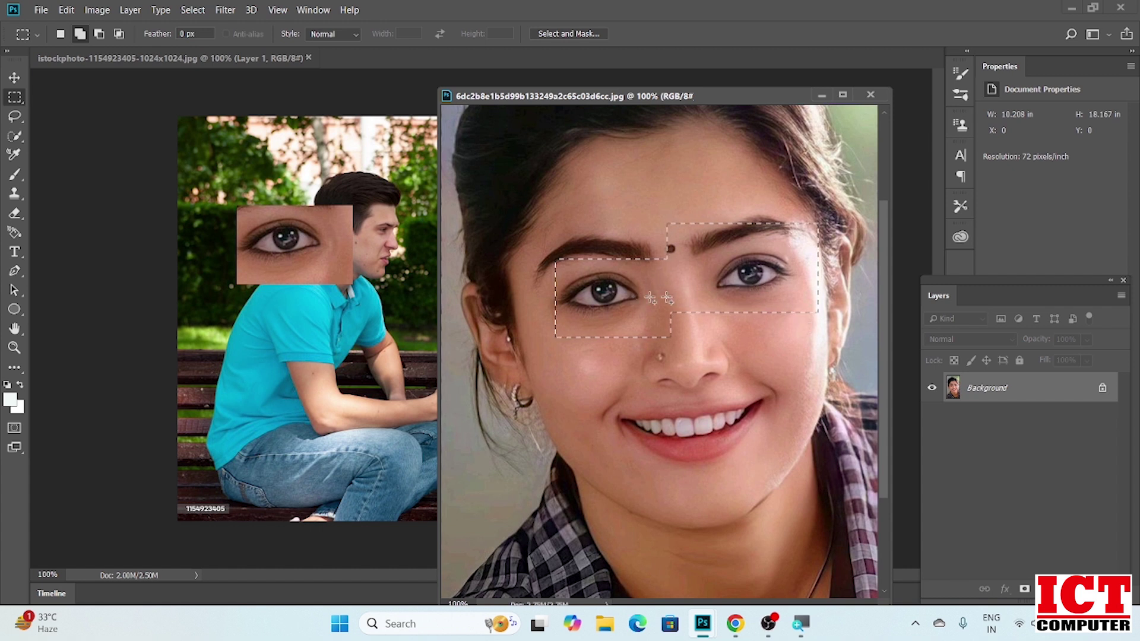
left_click(14, 77)
left_click_drag(731, 268, 356, 366)
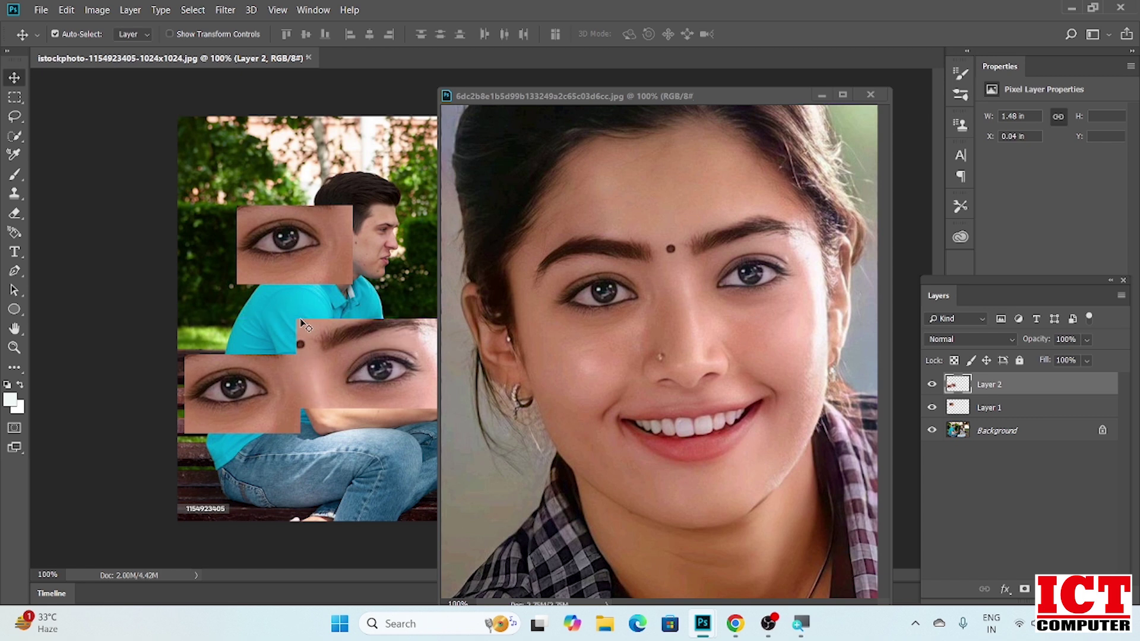
Subtract the area between the eyebrows, strips below both eyes and the outer edge from the portrait's rectangular selection.
left_click(15, 98)
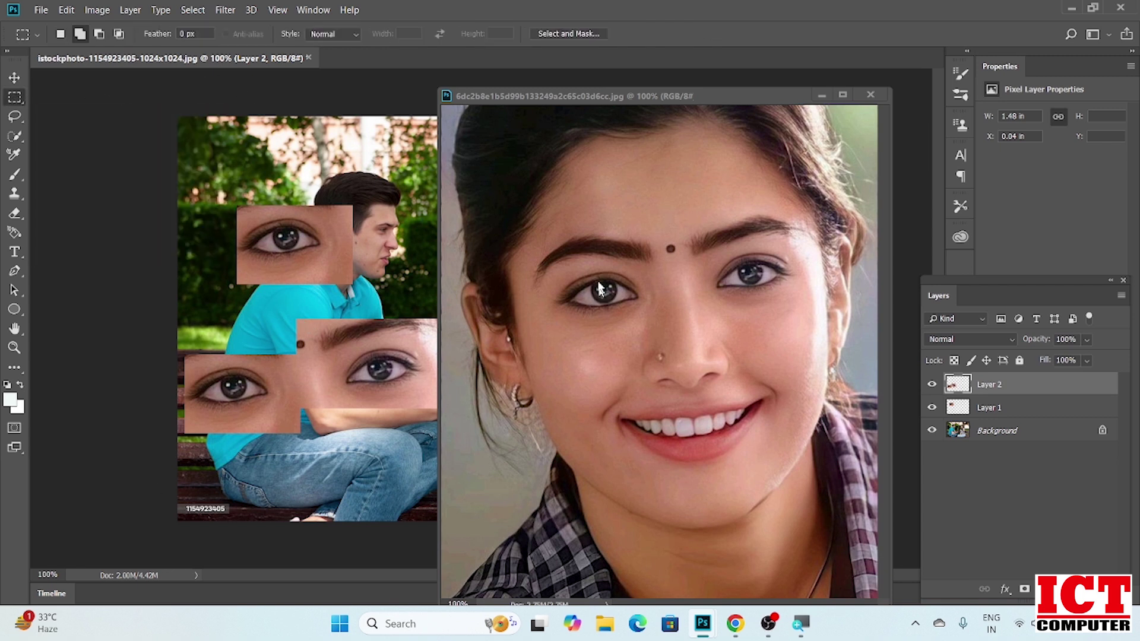
left_click(539, 228)
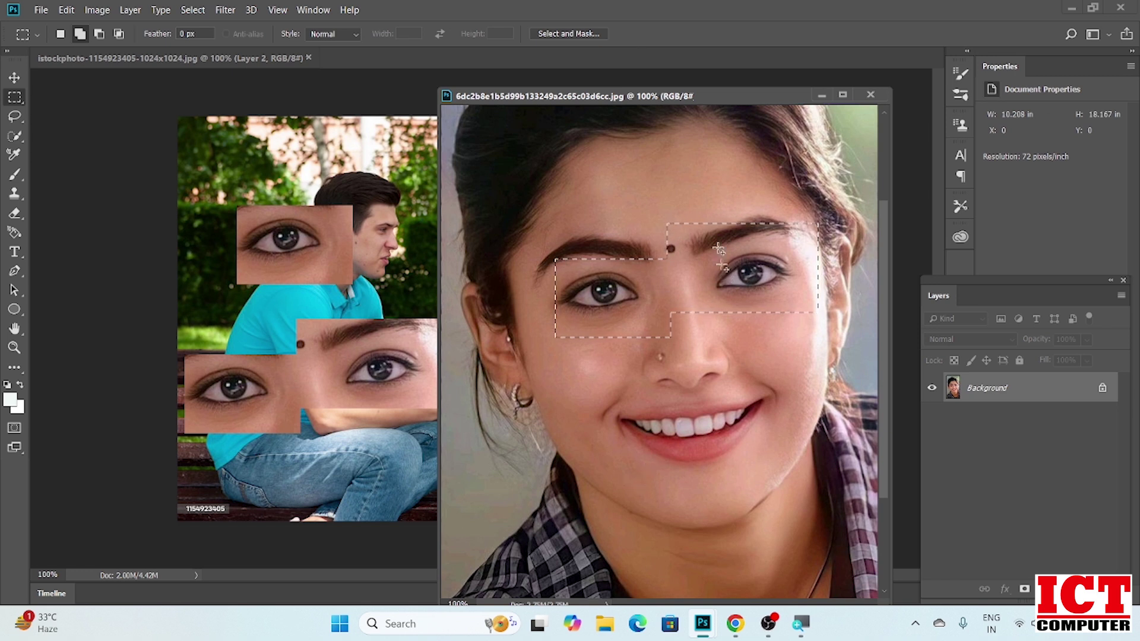
left_click(99, 35)
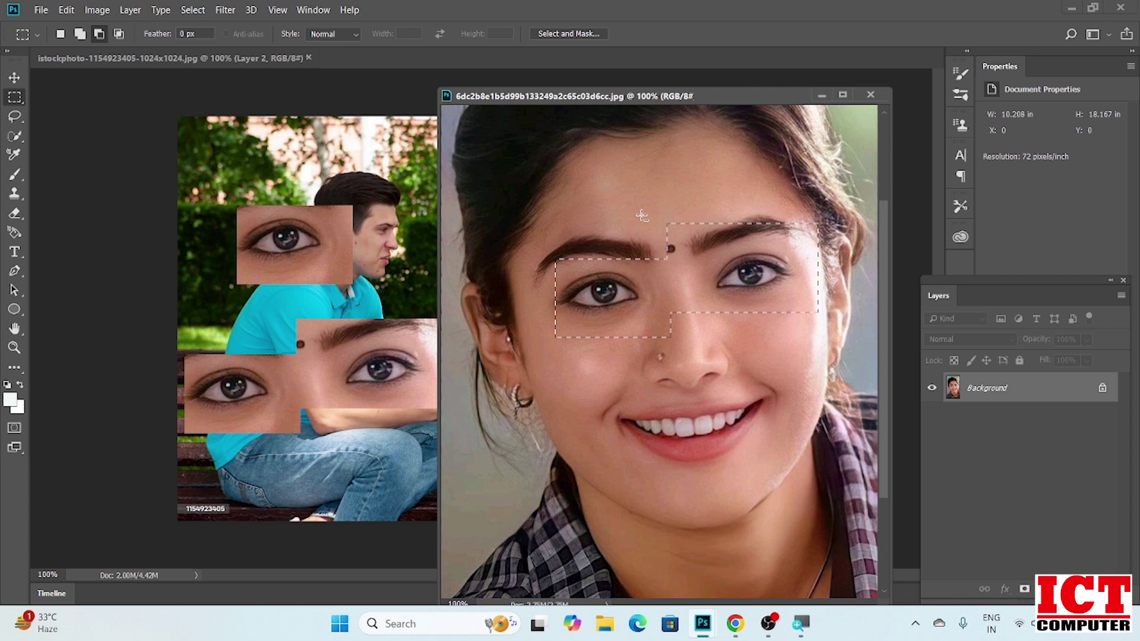
left_click_drag(631, 215, 703, 278)
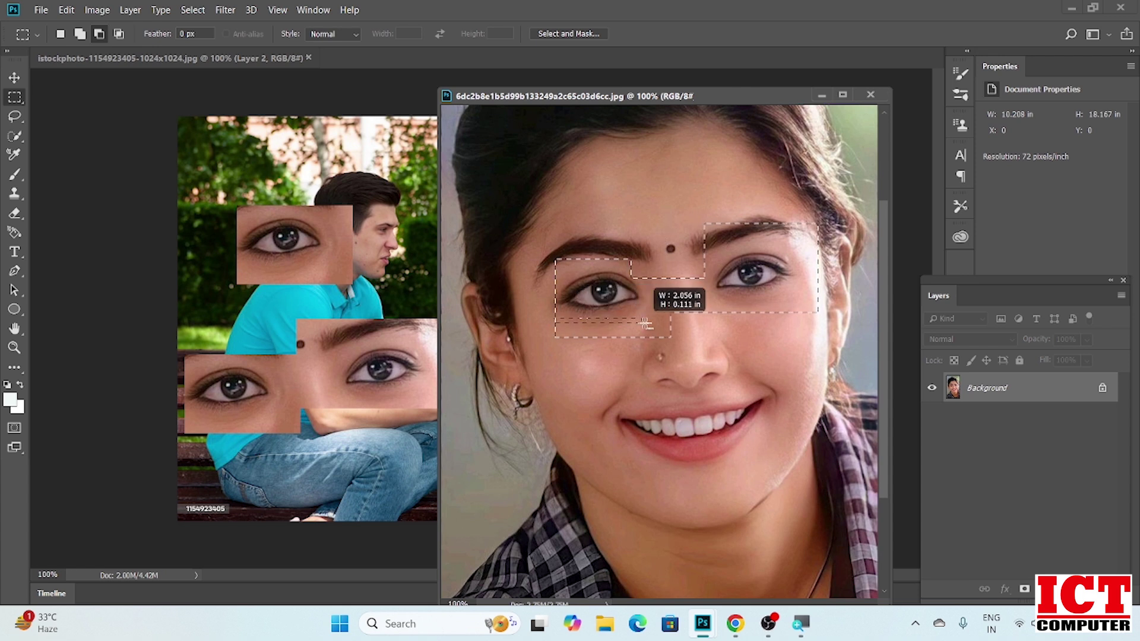
left_click_drag(676, 345, 676, 343)
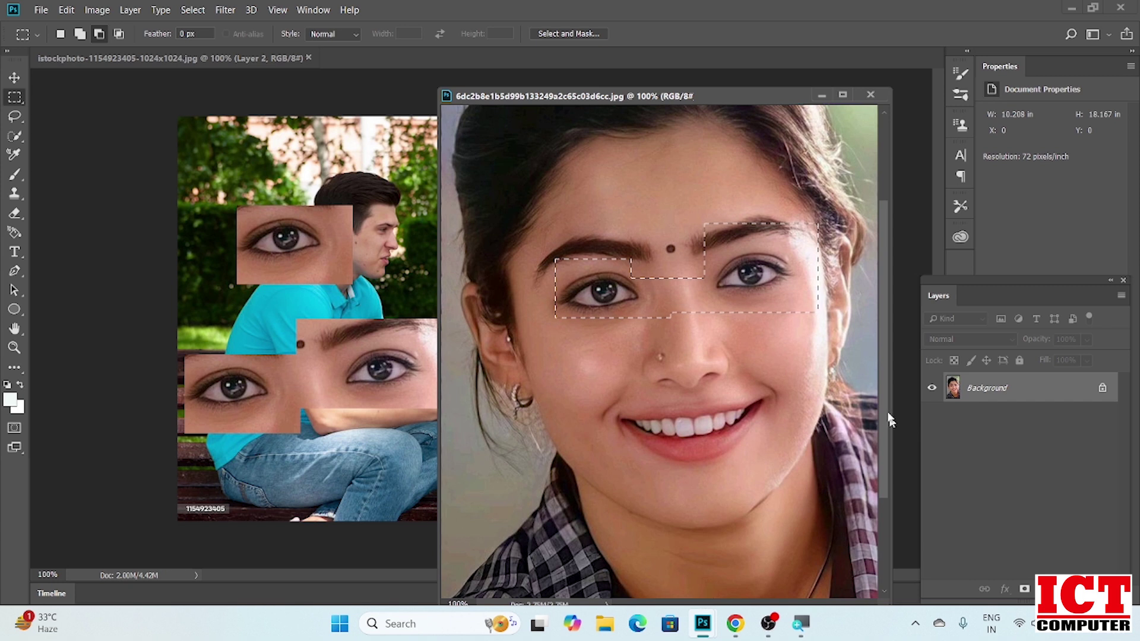
left_click_drag(765, 303, 837, 335)
left_click_drag(809, 220, 833, 324)
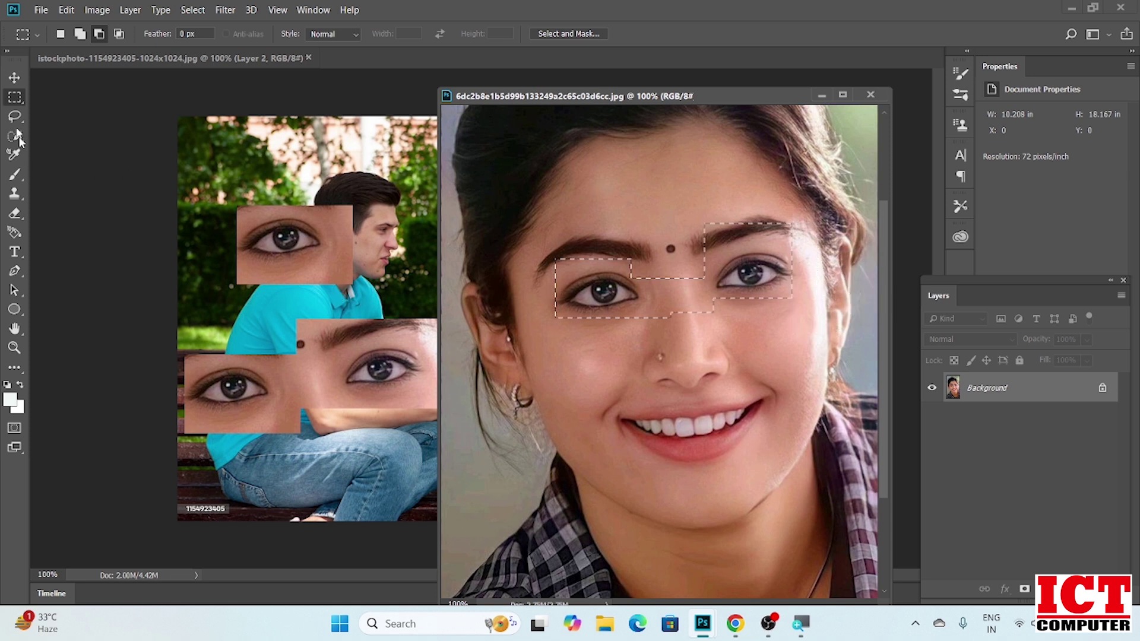
Copy the reduced selection to the upper part of the bench photo and move the earlier two-eye copy up beneath it.
left_click(15, 77)
left_click_drag(669, 295, 308, 184)
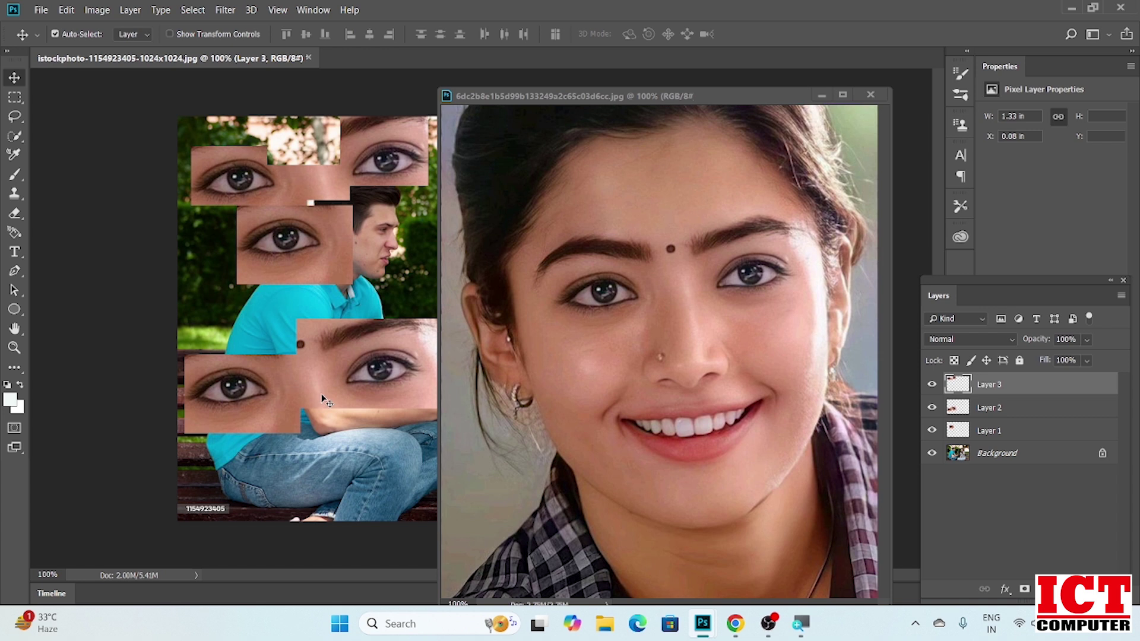
left_click(347, 358)
left_click_drag(347, 358, 344, 291)
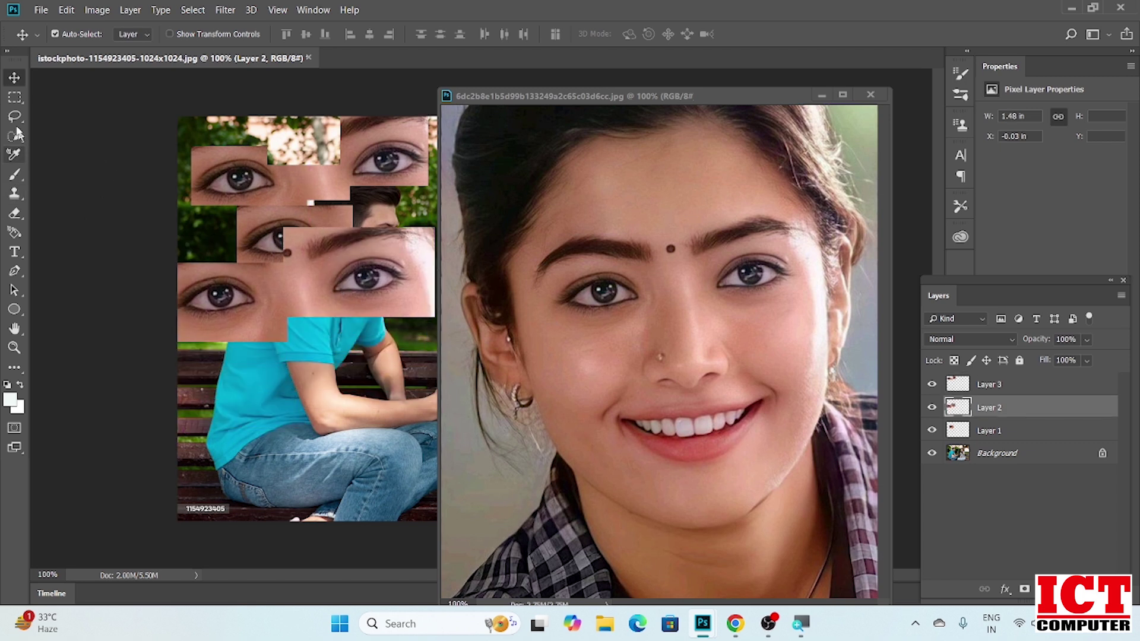
Intersect the portrait's selection with a rectangle around the eye nearer the earring and copy the result over the man's waist in the bench photo.
left_click(14, 97)
left_click(547, 228)
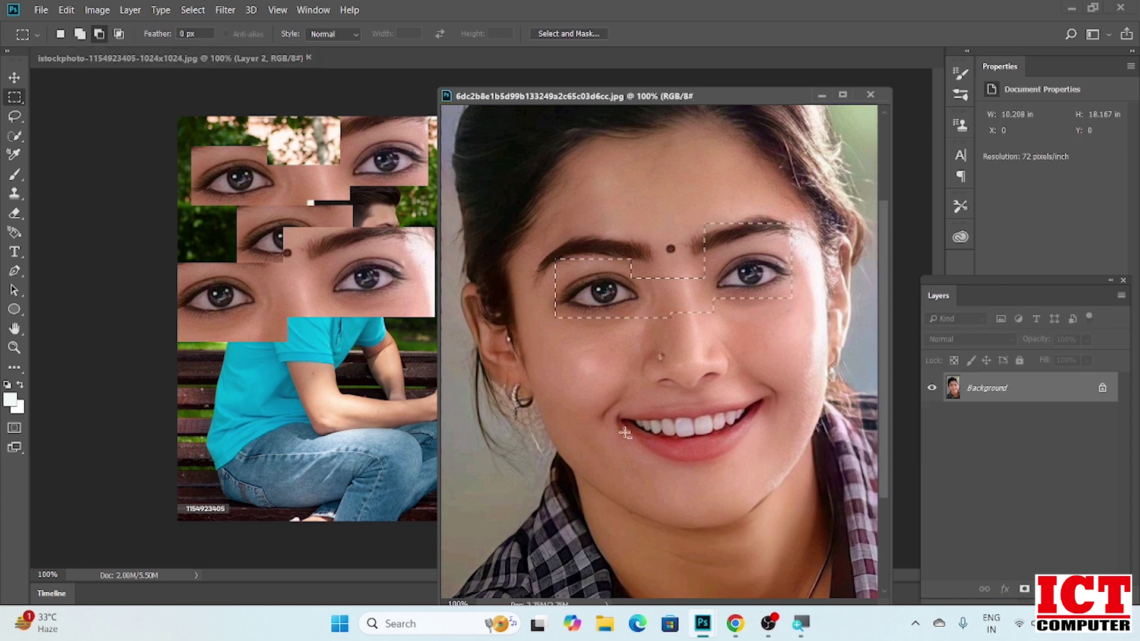
left_click(118, 34)
left_click_drag(558, 216, 646, 350)
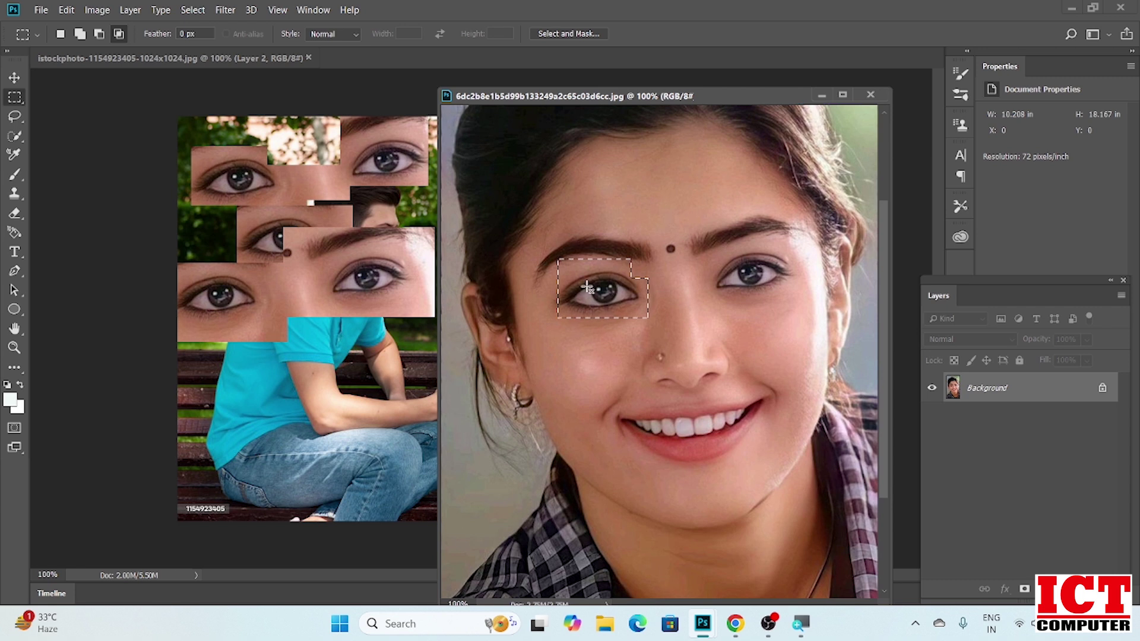
left_click(14, 77)
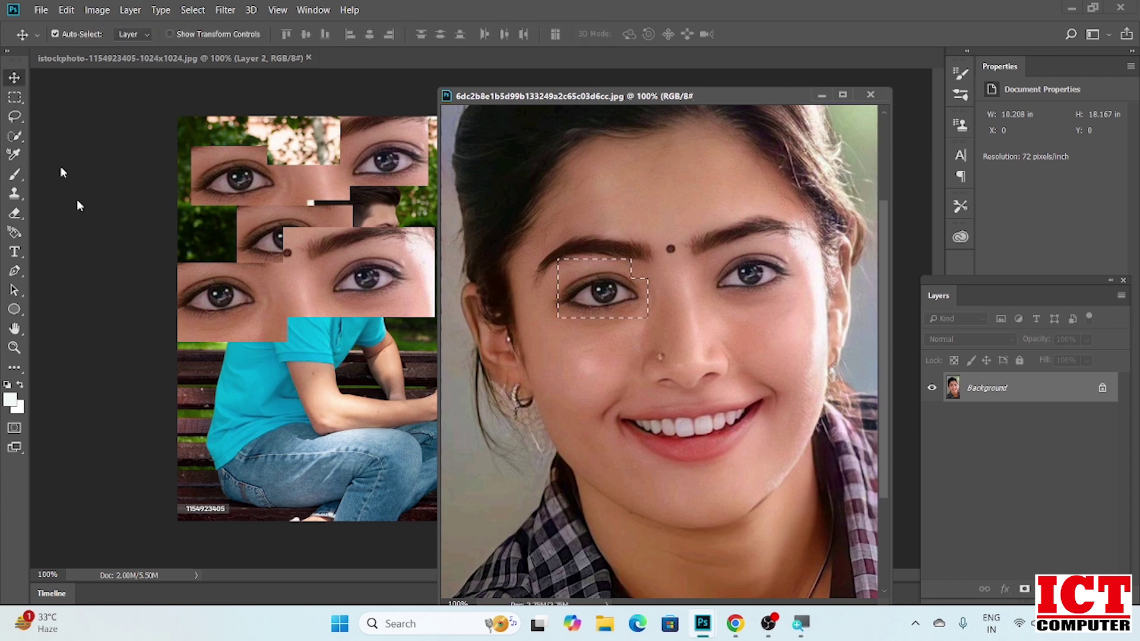
left_click_drag(594, 287, 253, 406)
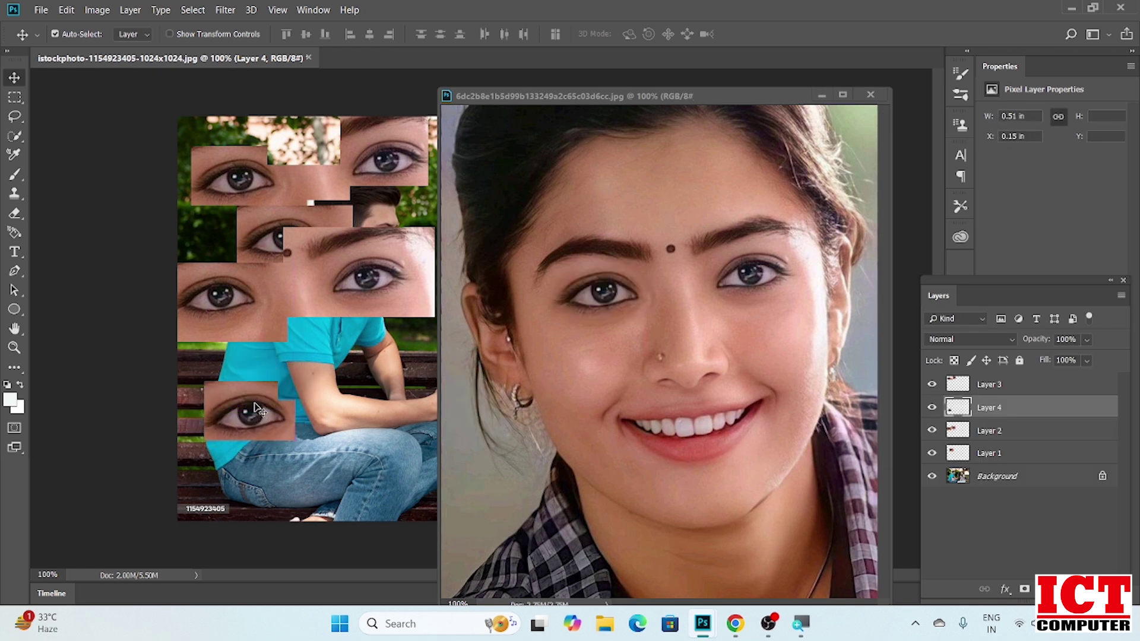
Close the bench photo without saving it and move the floating portrait window into the freed space.
left_click(18, 102)
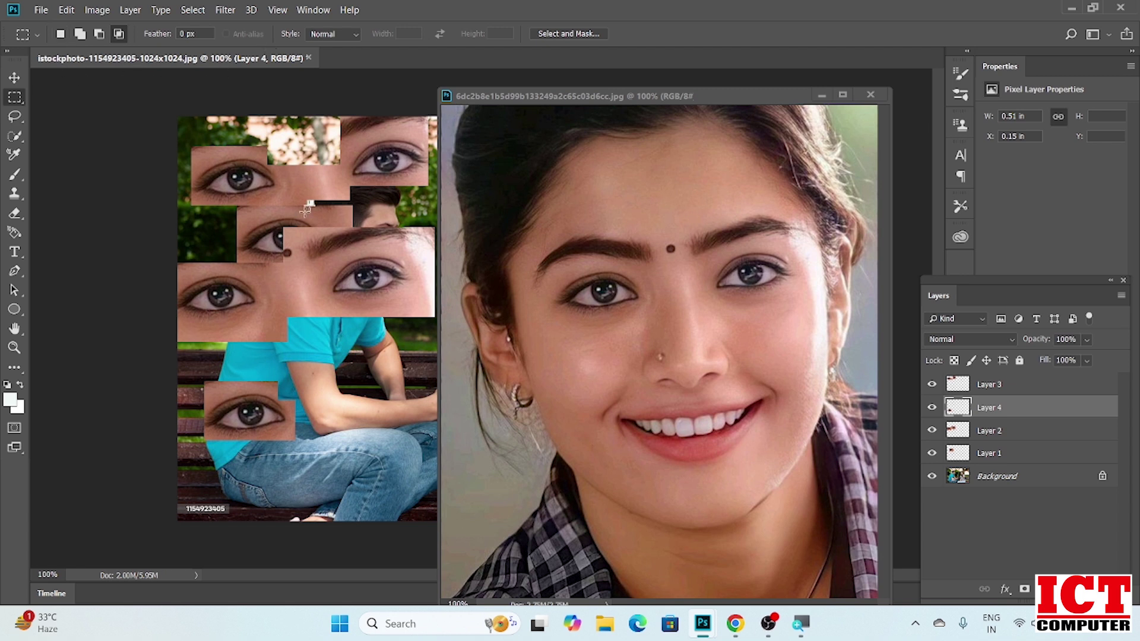
left_click(308, 60)
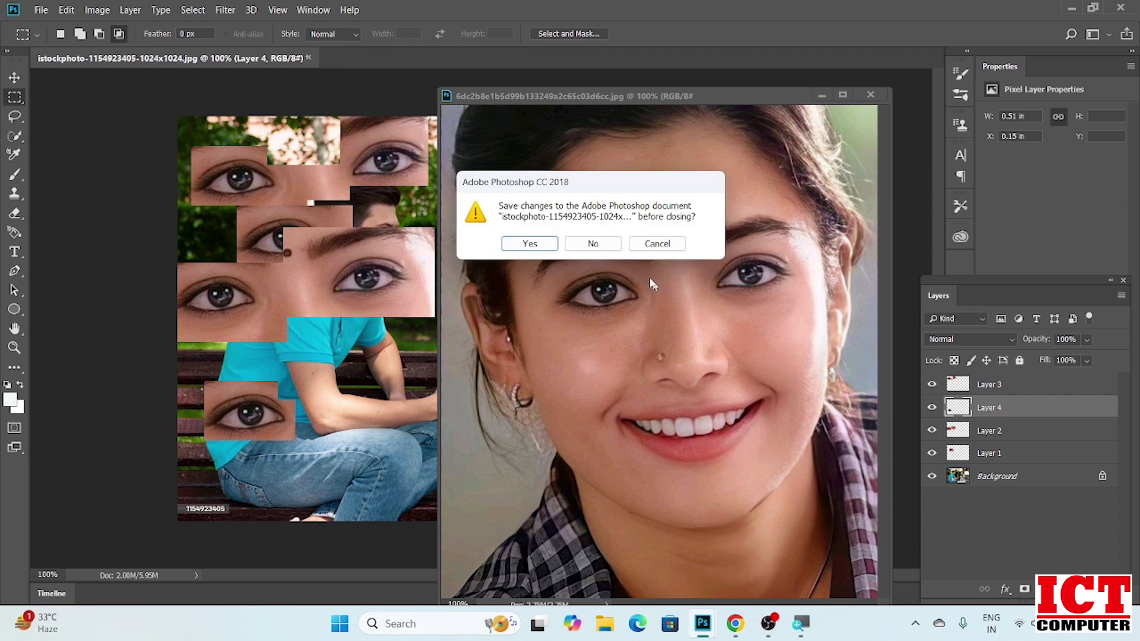
left_click(593, 245)
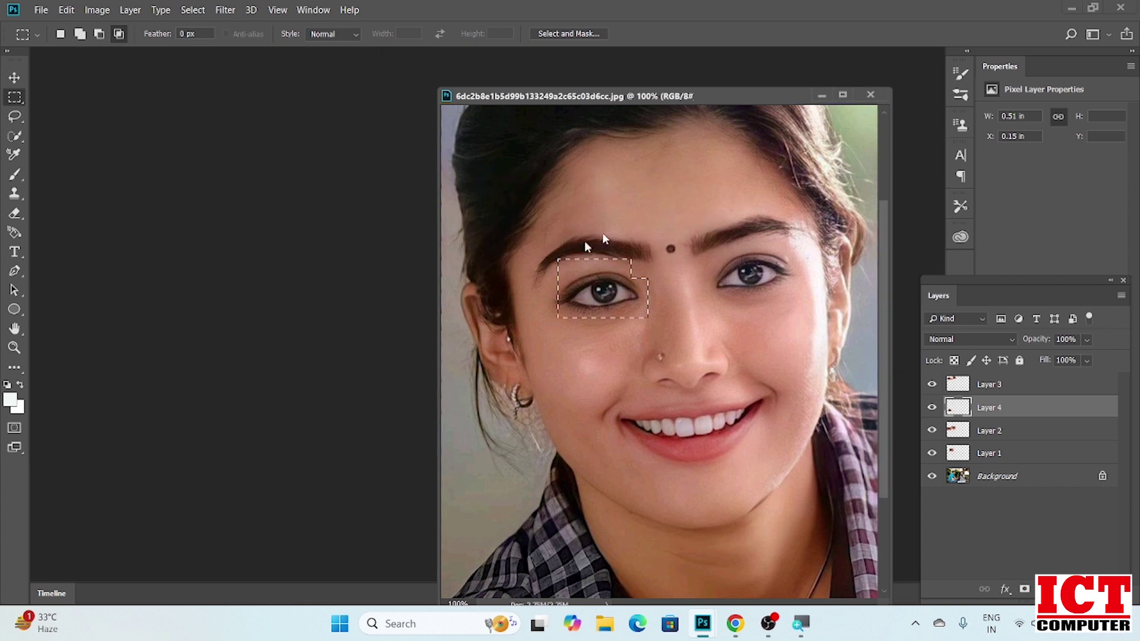
left_click_drag(694, 96, 410, 69)
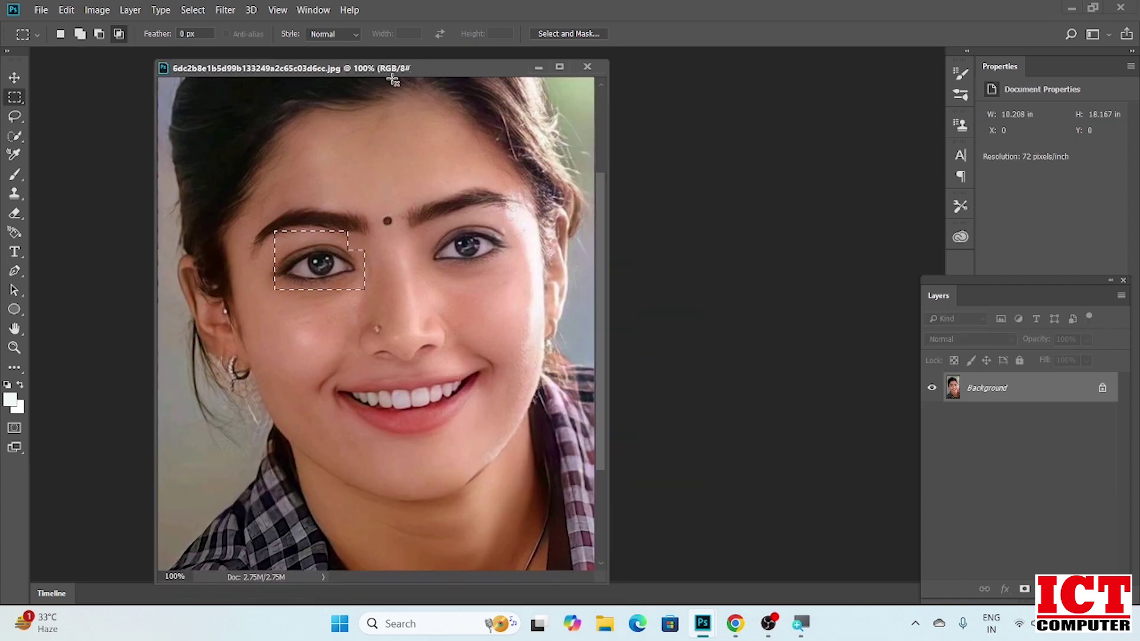
Deselect the eye area in the portrait and activate the Elliptical Marquee tool.
left_click(378, 91)
right_click(21, 100)
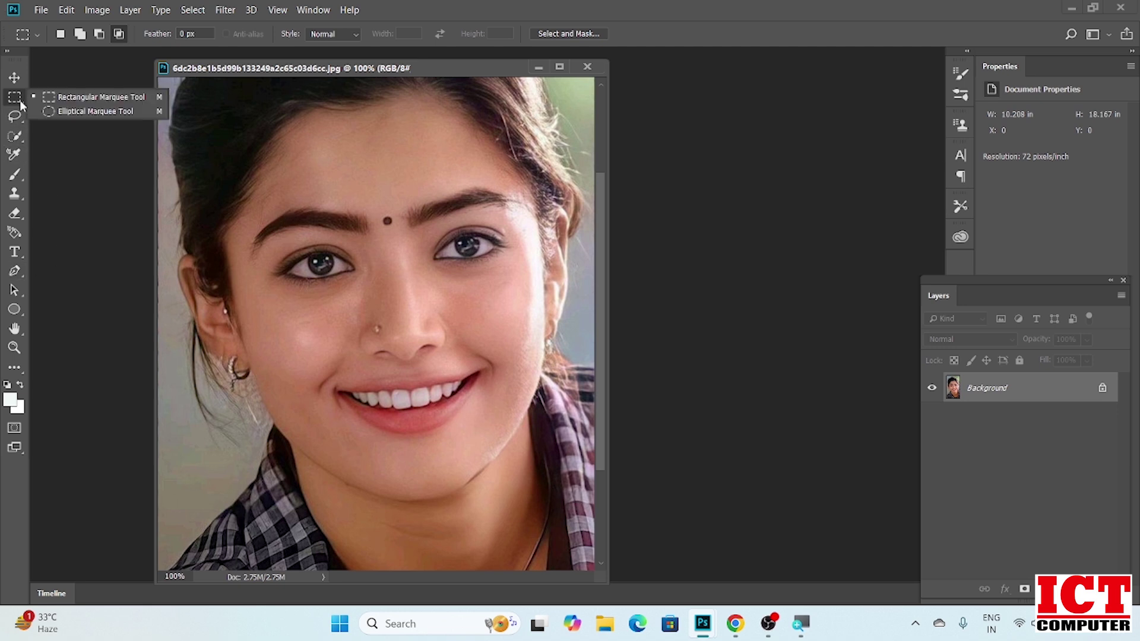
left_click(71, 111)
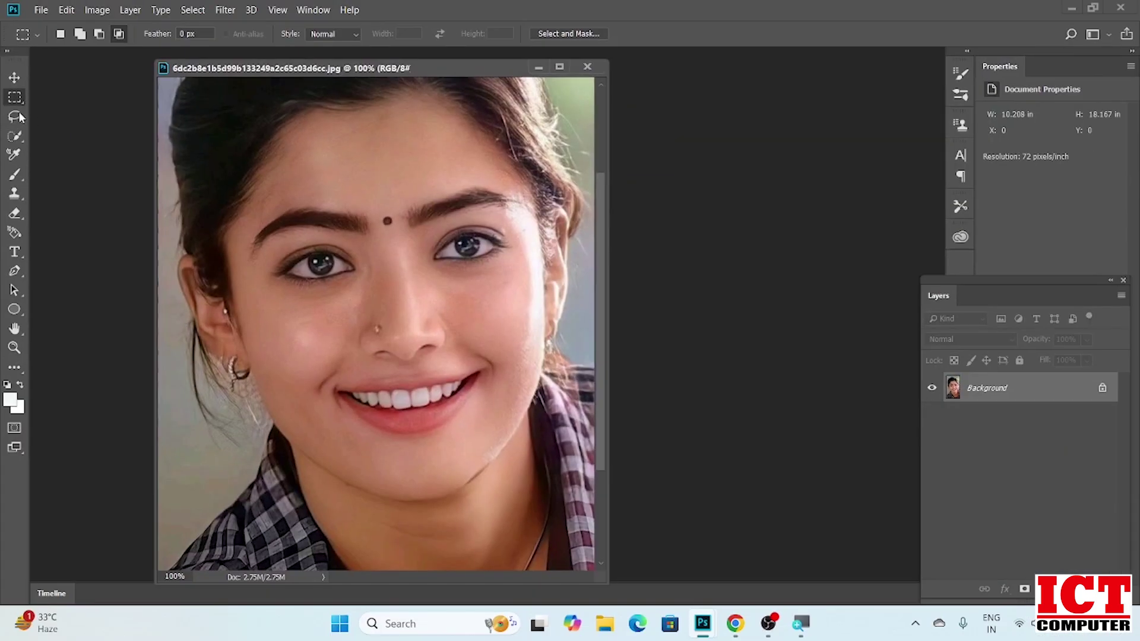
right_click(21, 102)
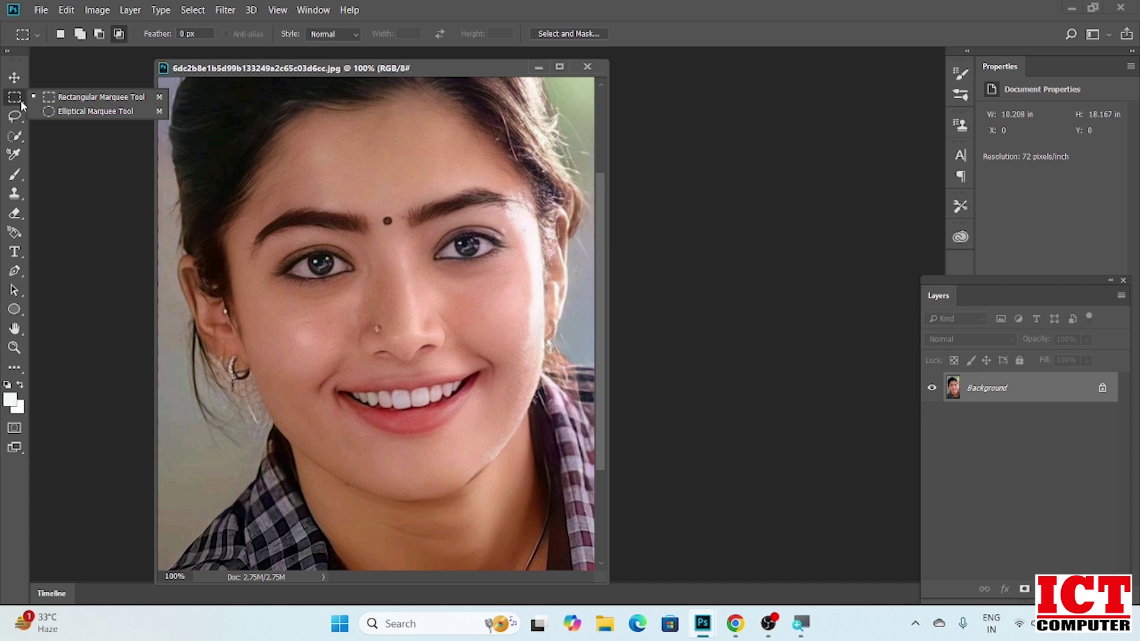
left_click(62, 110)
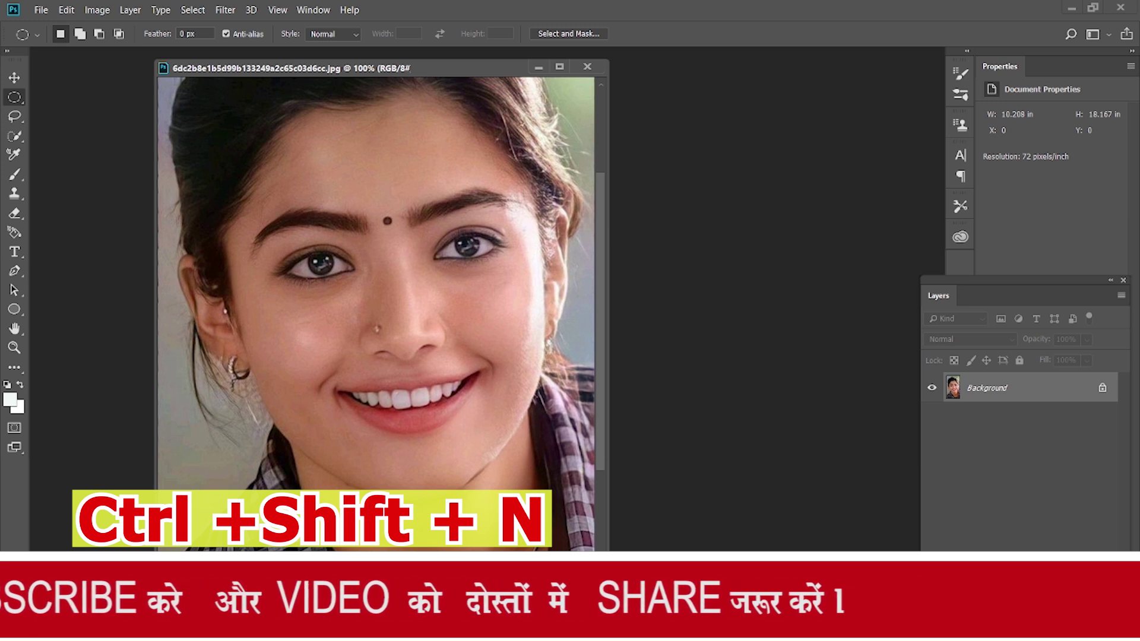
Add a new layer to the portrait without using the New Layer dialog and rename it "colour".
key("ctrl+shift+n")
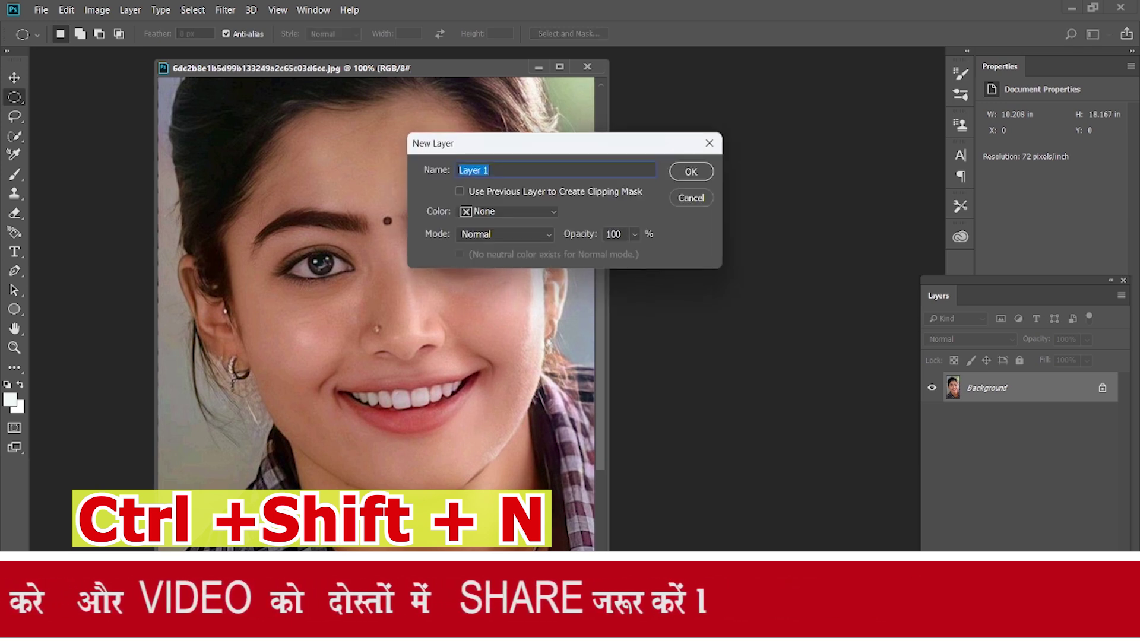
key("Escape")
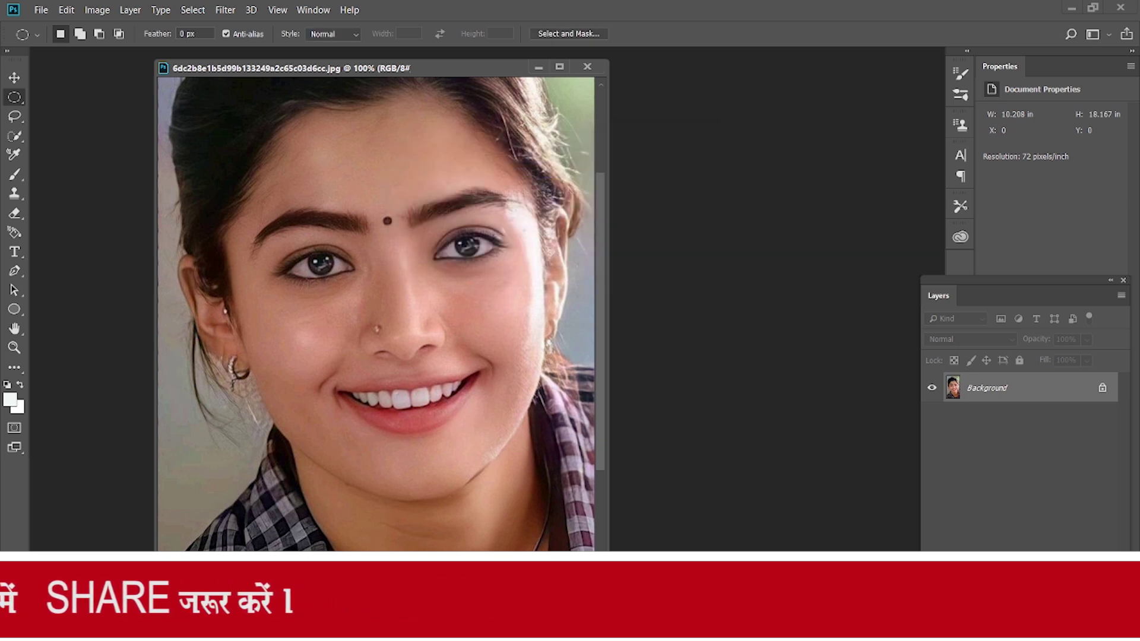
key("ctrl+shift+alt+n")
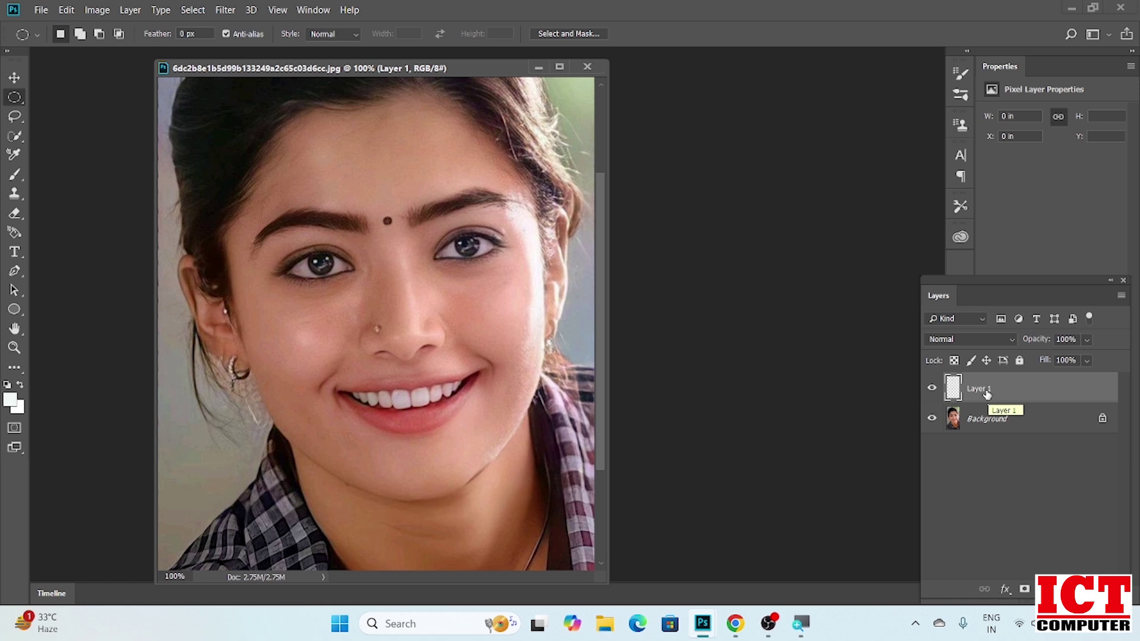
double_click(986, 389)
type("colou")
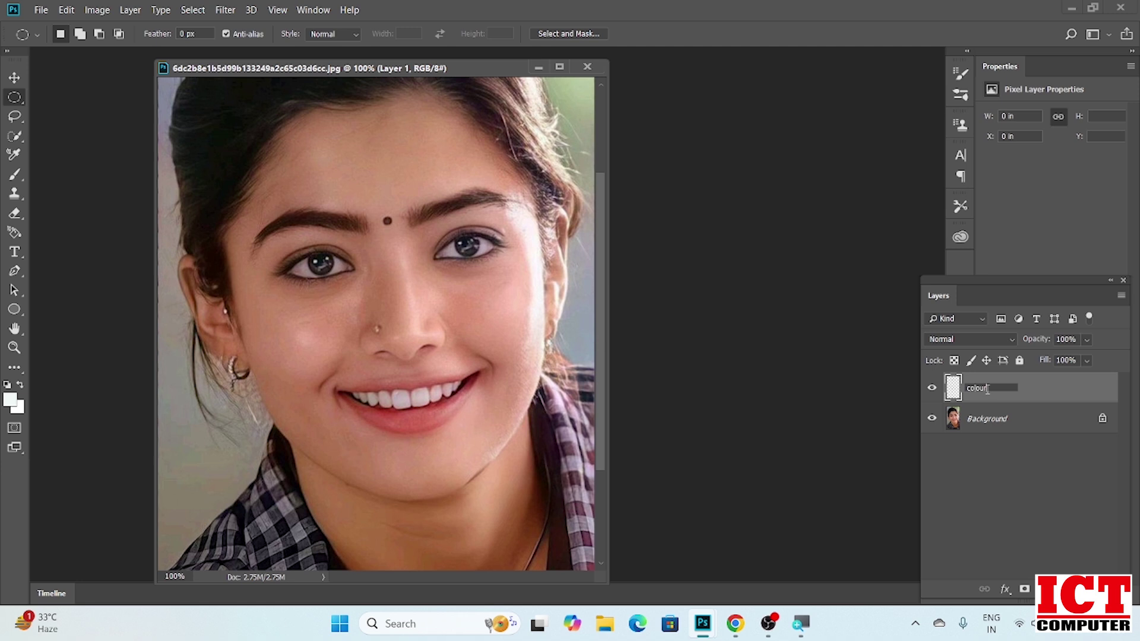
left_click(995, 461)
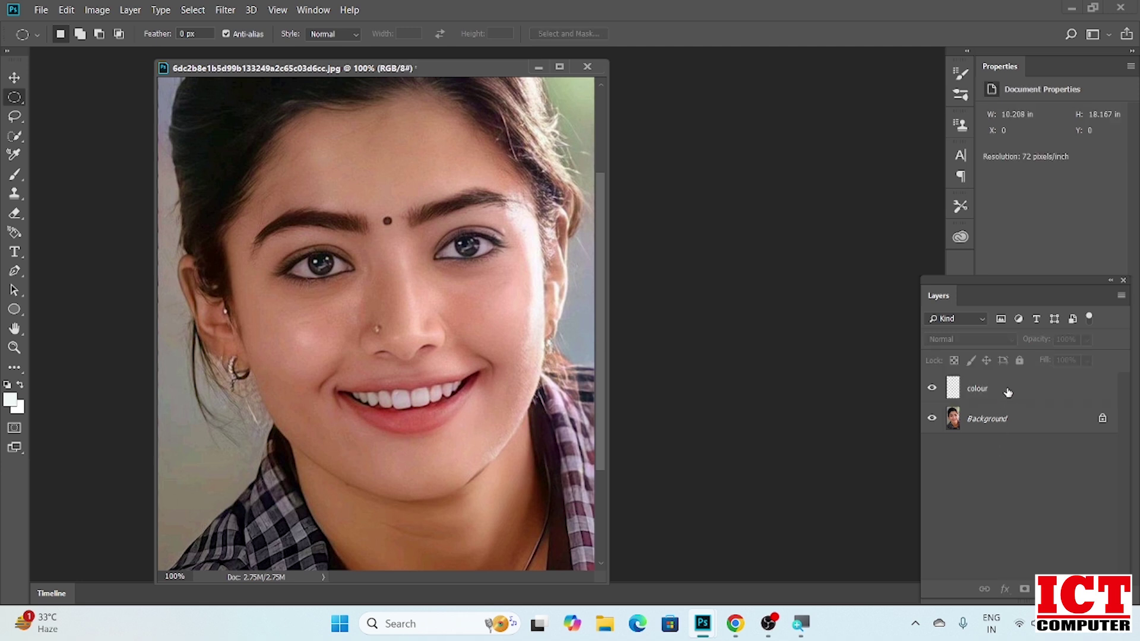
Delete the "colour" layer from the portrait.
left_click(1007, 392)
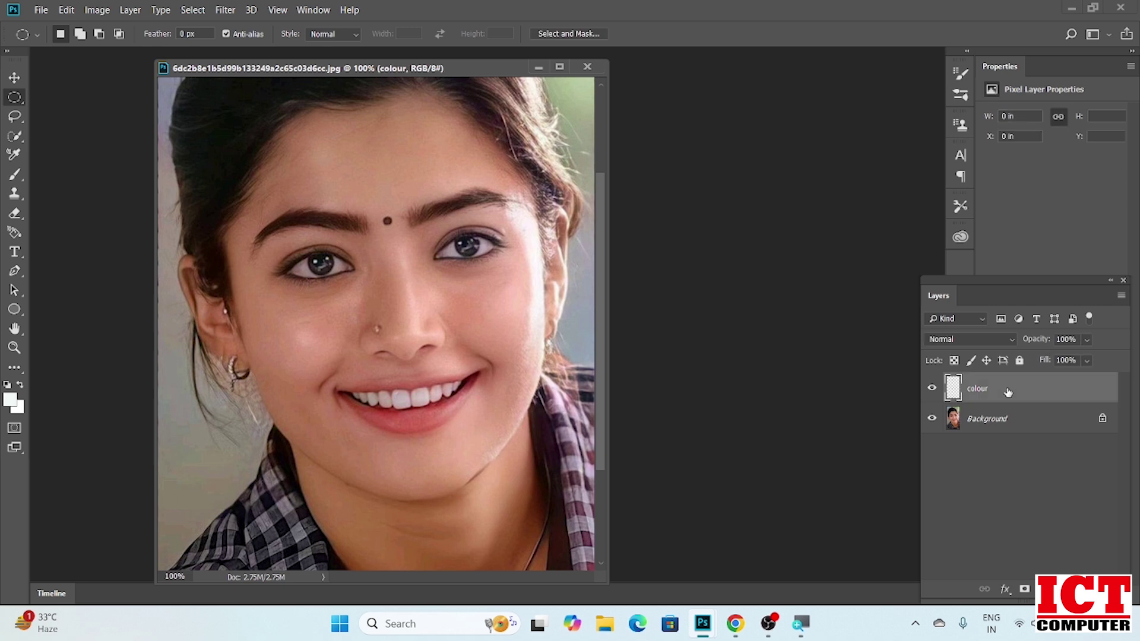
key("Delete")
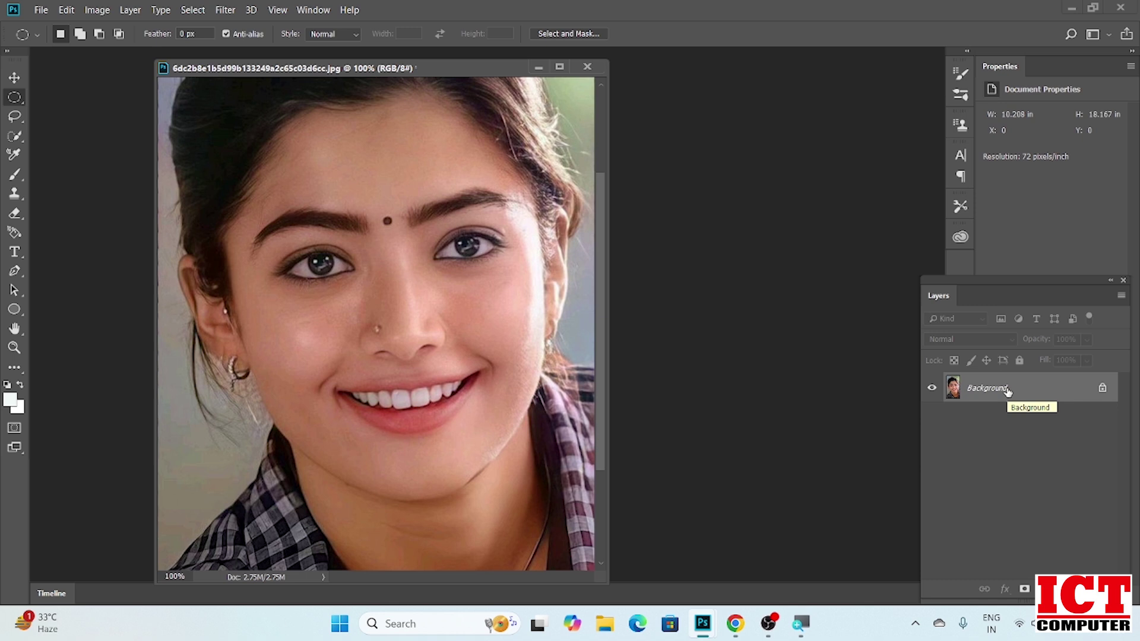
Create a new layer above the Background through the New Layer dialog, keeping the default name Layer 1 and Normal mode.
left_click_drag(1007, 392, 1007, 389)
key("ctrl+shift+n")
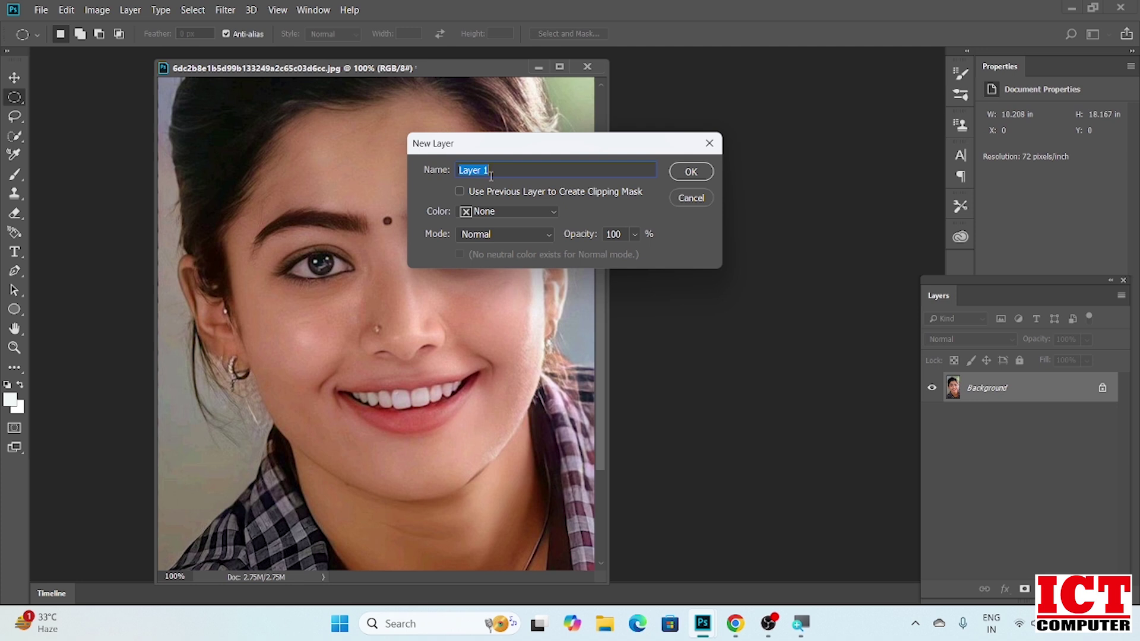
left_click(691, 172)
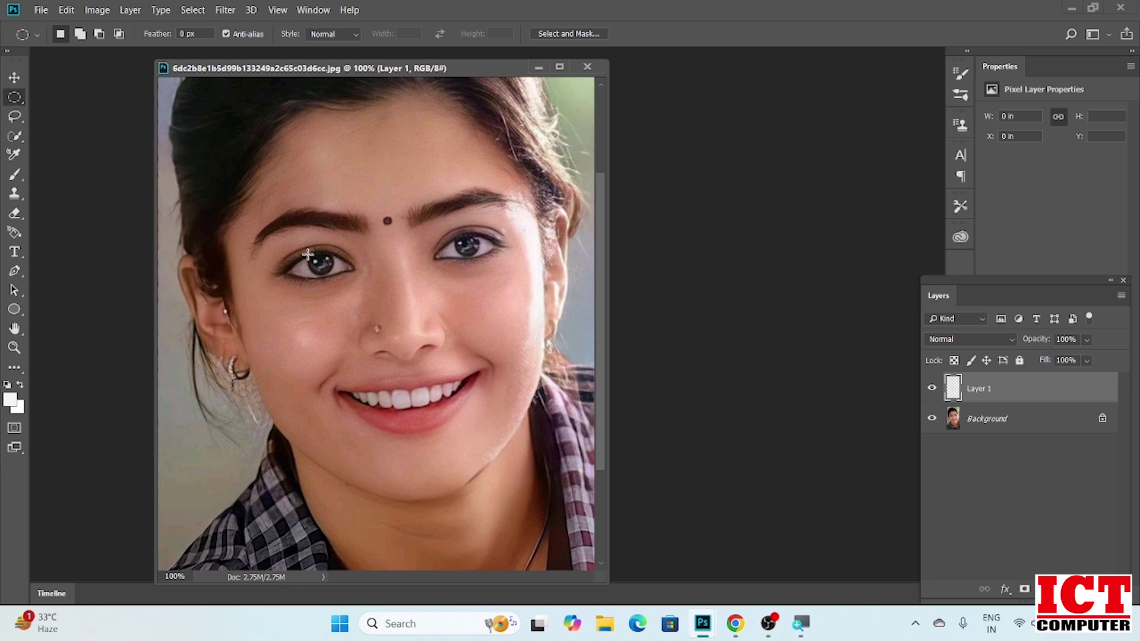
Draw several trial elliptical selections over the iris, nose and cheek area of the portrait.
key("ctrl+plus")
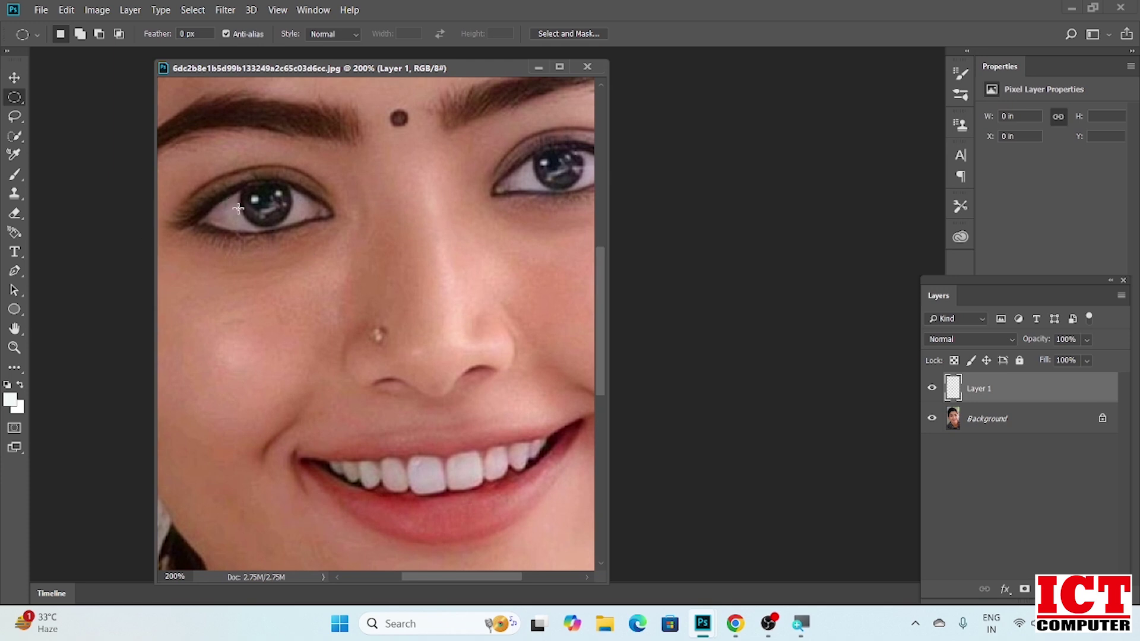
left_click_drag(451, 234, 409, 233)
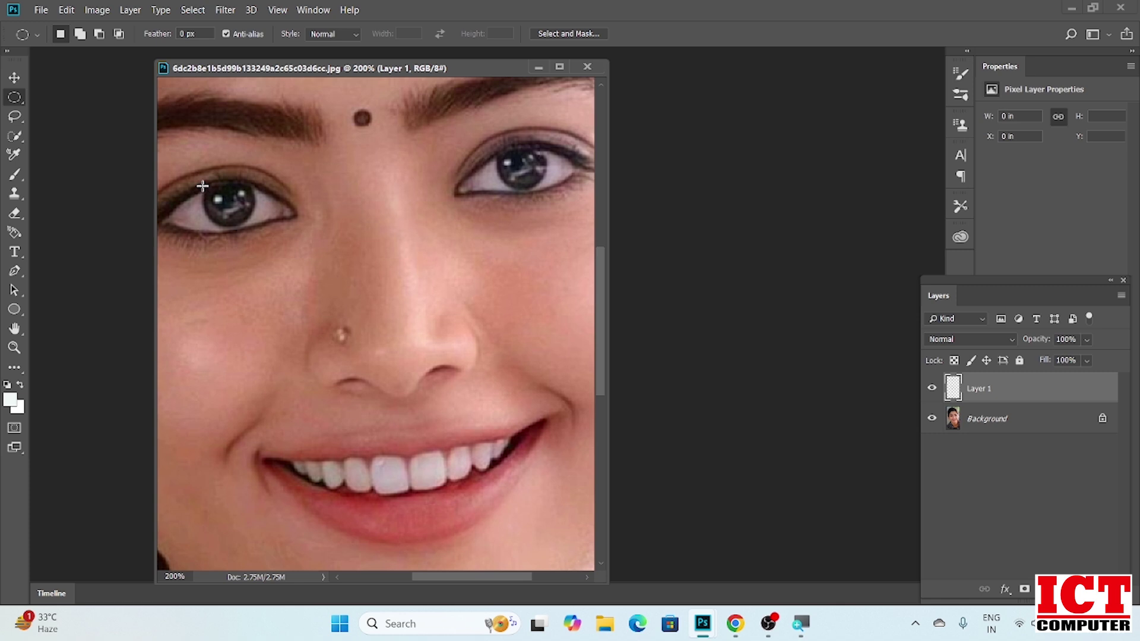
left_click_drag(203, 186, 254, 228)
left_click_drag(350, 191, 379, 280)
mouse_move(241, 286)
left_mouse_down()
mouse_move(305, 290)
mouse_move(316, 306)
left_mouse_up()
left_click_drag(343, 229, 413, 295)
left_click_drag(428, 218, 284, 293)
Draw a small, nearly circular elliptical selection between the woman's eyes, just below the dot on her forehead.
left_click_drag(346, 154, 383, 196)
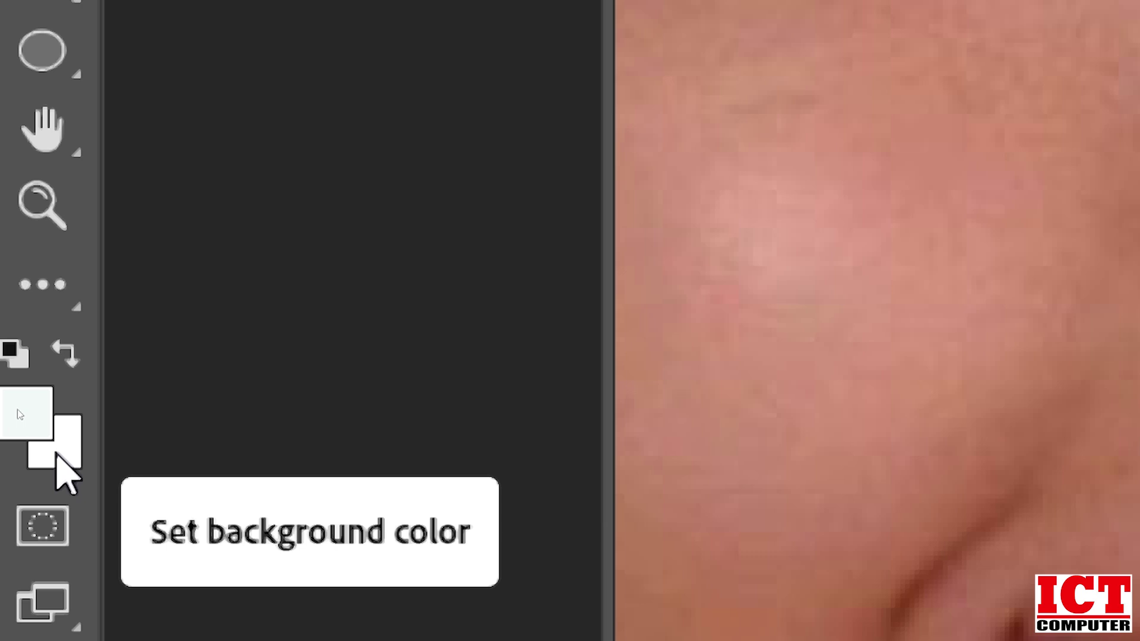
key("ctrl+minus")
key("ctrl+minus")
key("ctrl+minus")
key("ctrl+minus")
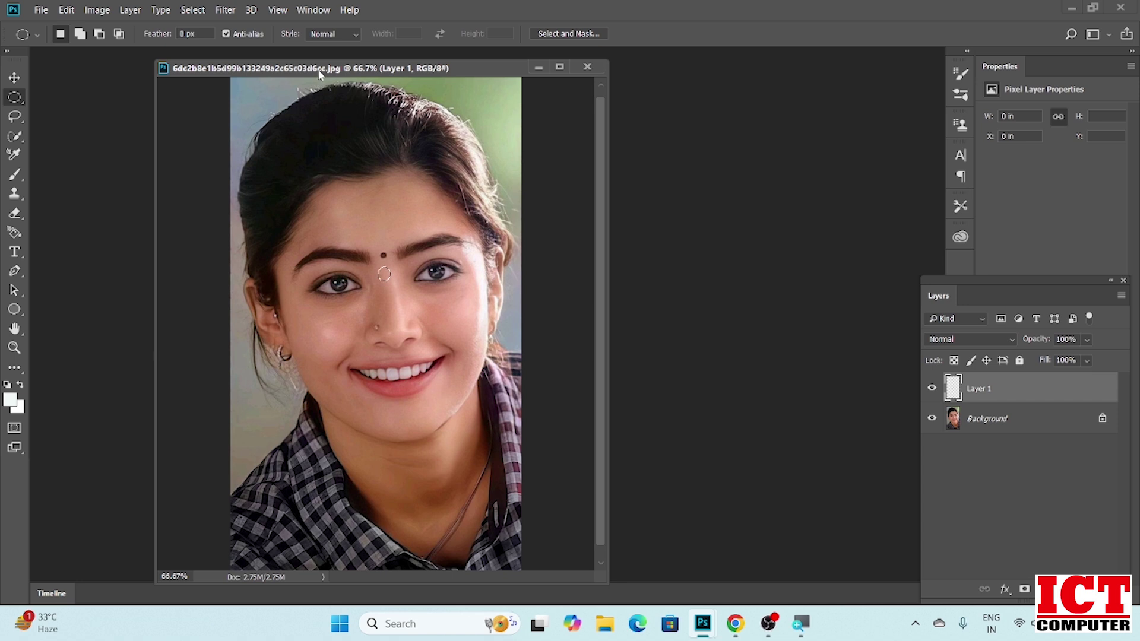
Set the foreground colour to blue #2e15e3 and fill the small elliptical selection between the woman's eyes on Layer 1.
key("ctrl+1")
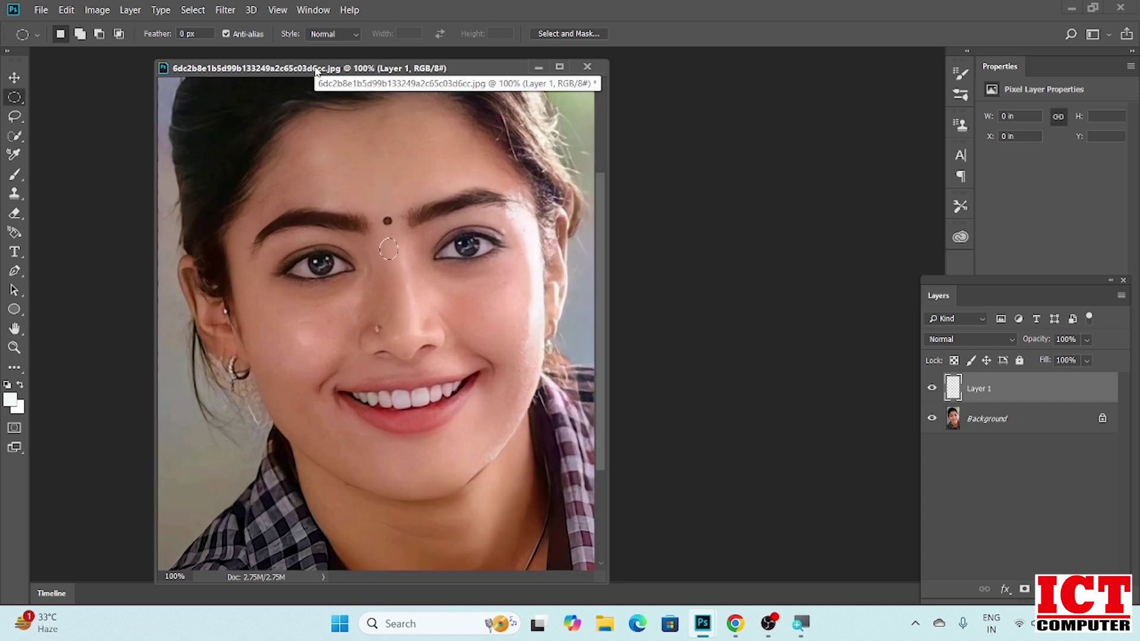
key("ctrl+plus")
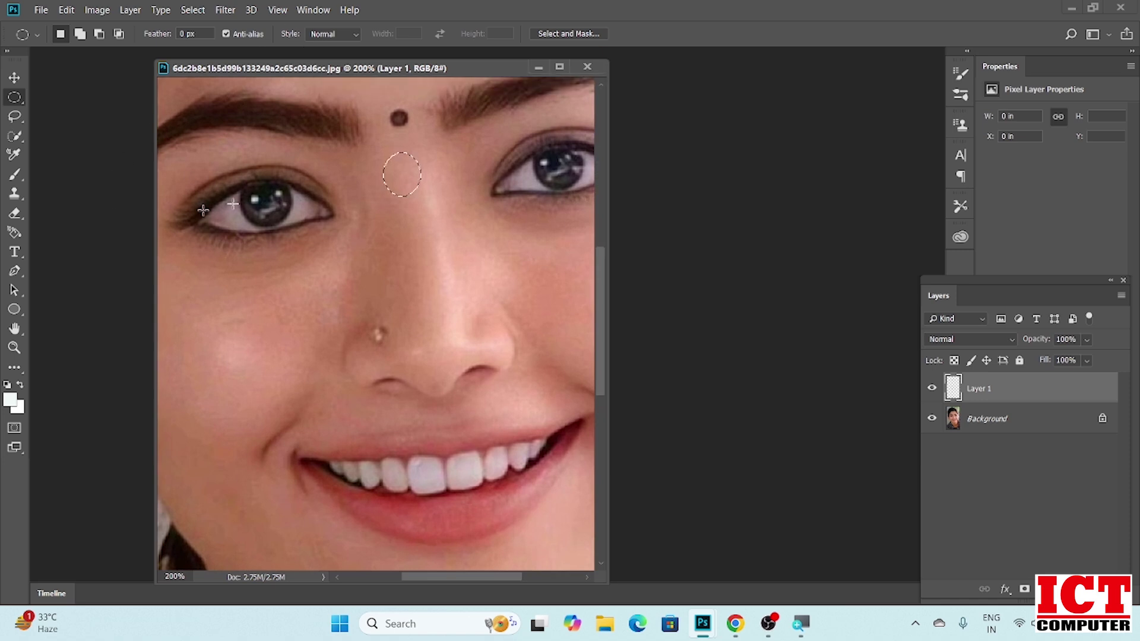
left_click(12, 406)
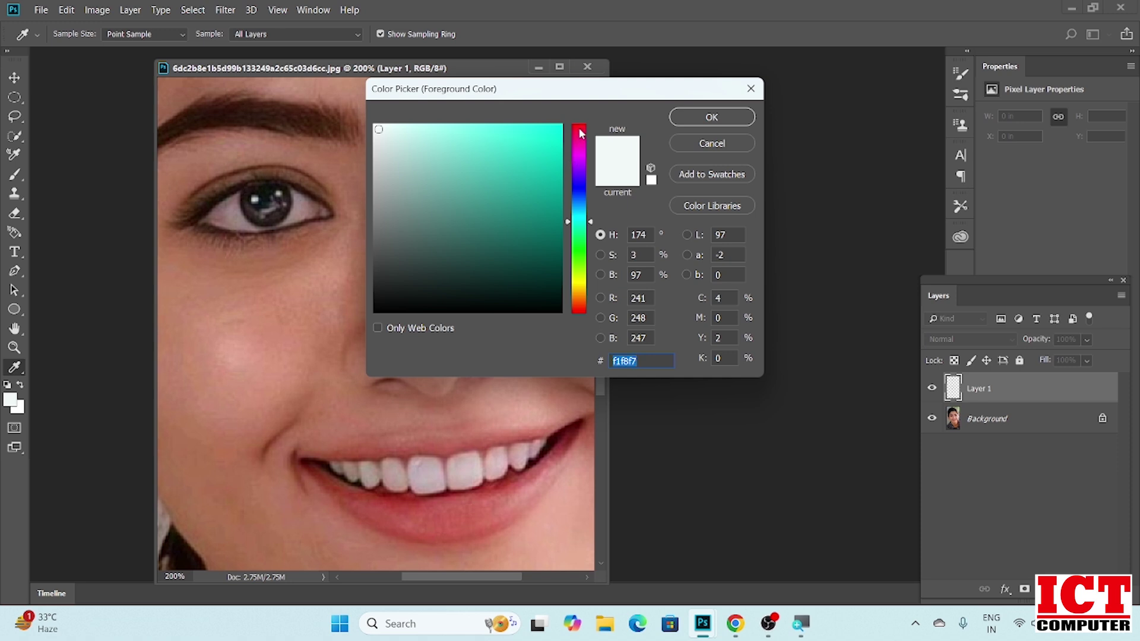
left_click(580, 128)
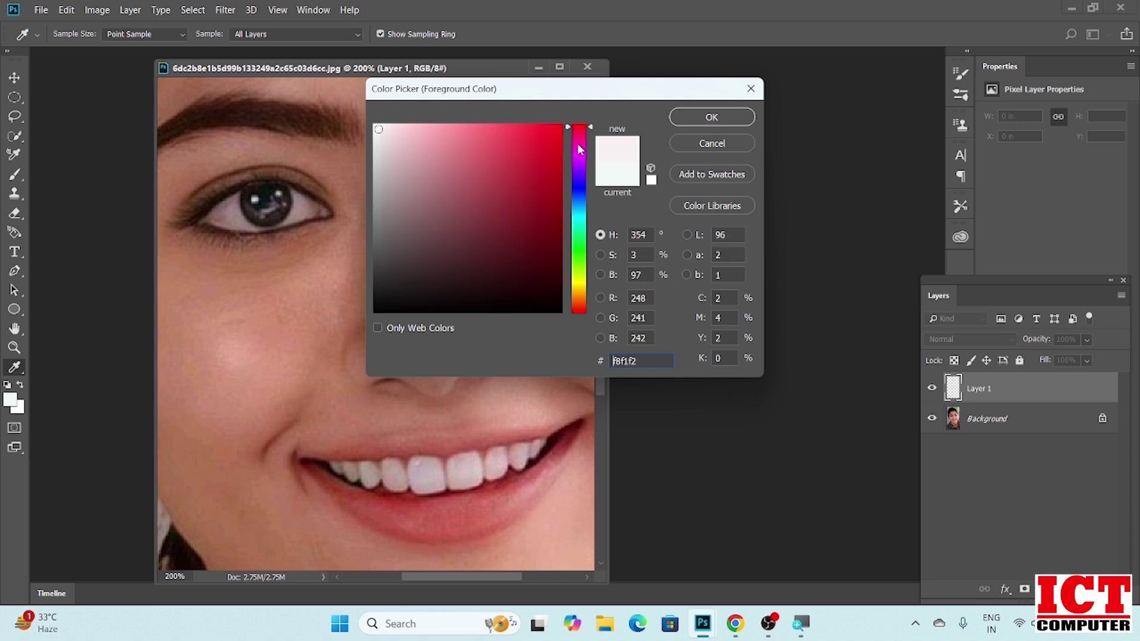
left_click(581, 184)
left_click(543, 126)
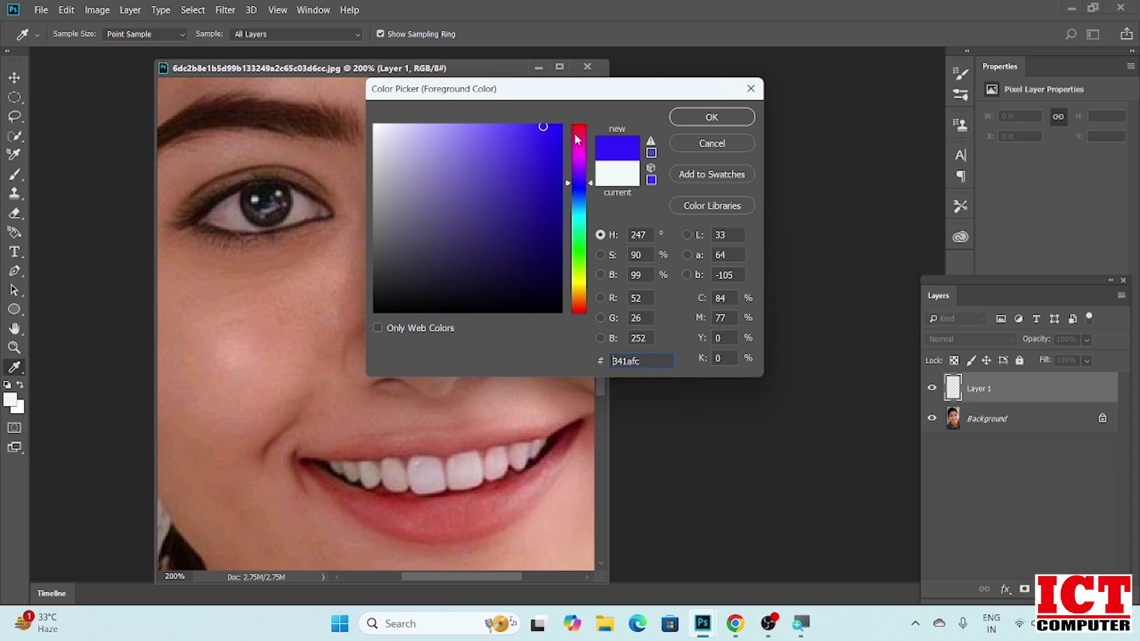
left_click(540, 161)
left_click(545, 145)
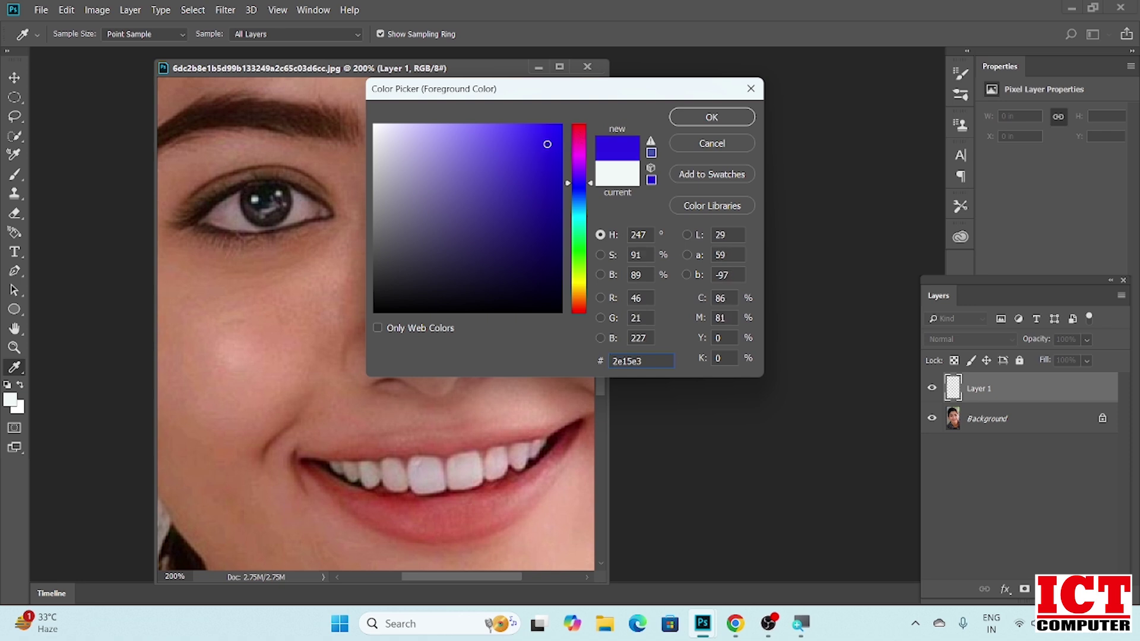
left_click(706, 126)
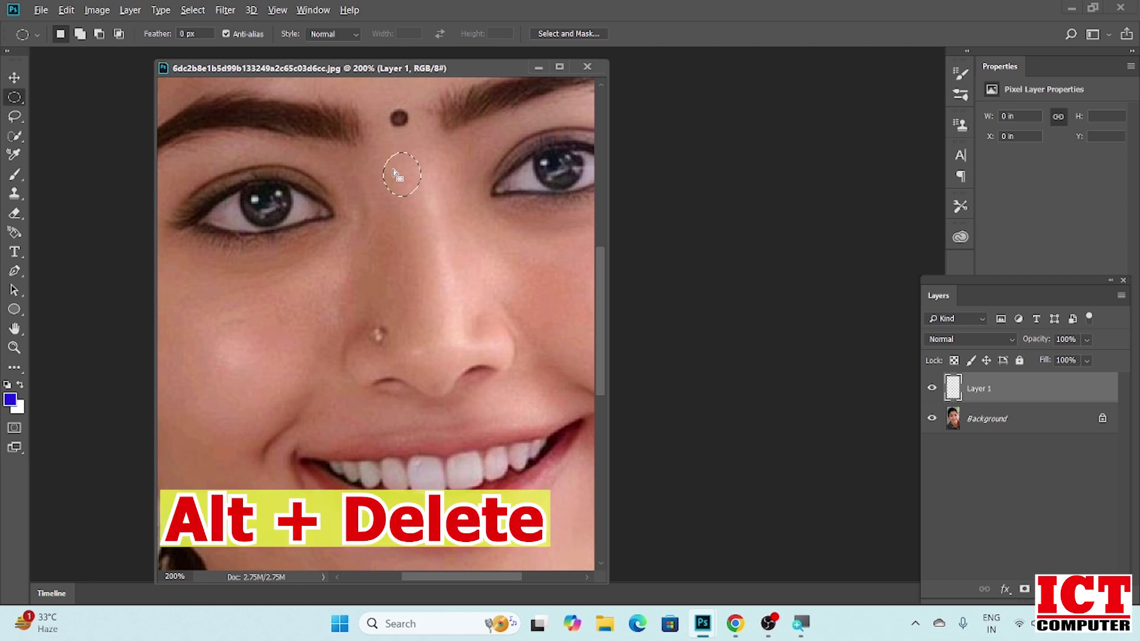
key("alt+Delete")
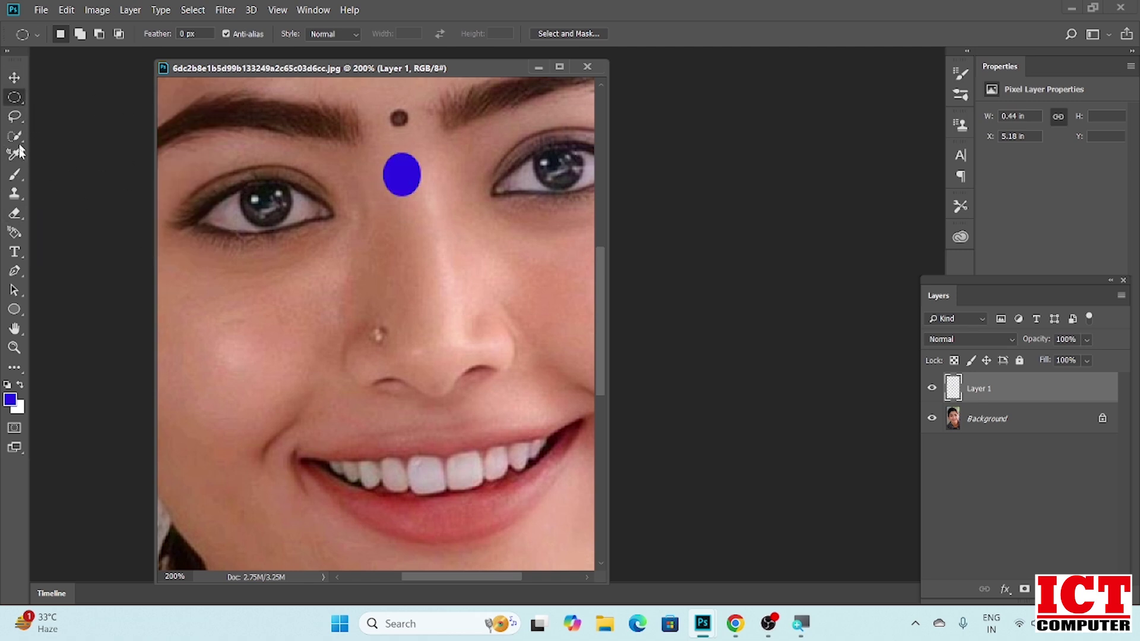
Set the marquee feather to 6 px, fill a second small ellipse just below the blue dot with the foreground colour, and deselect.
left_click(185, 34)
type("6")
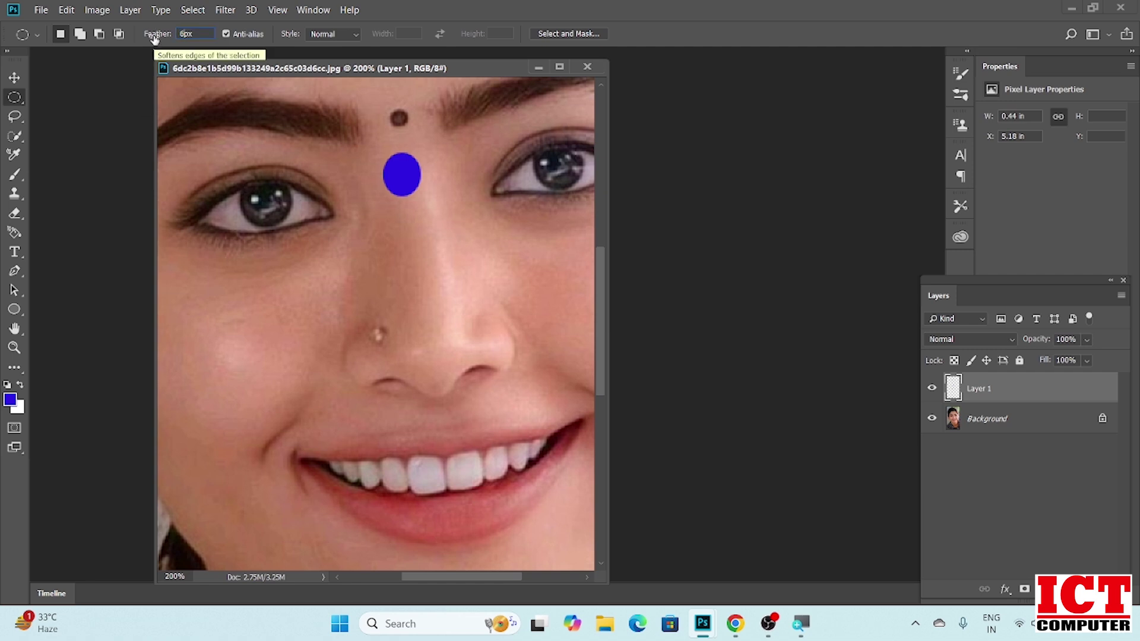
key("Return")
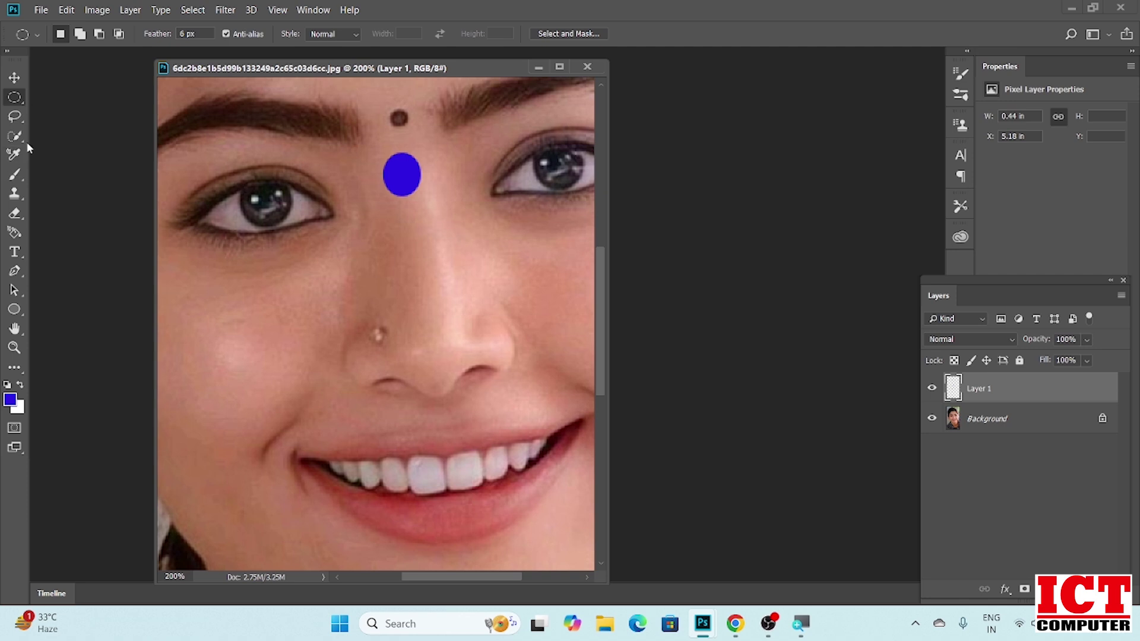
left_click_drag(390, 209, 431, 254)
key("alt+BackSpace")
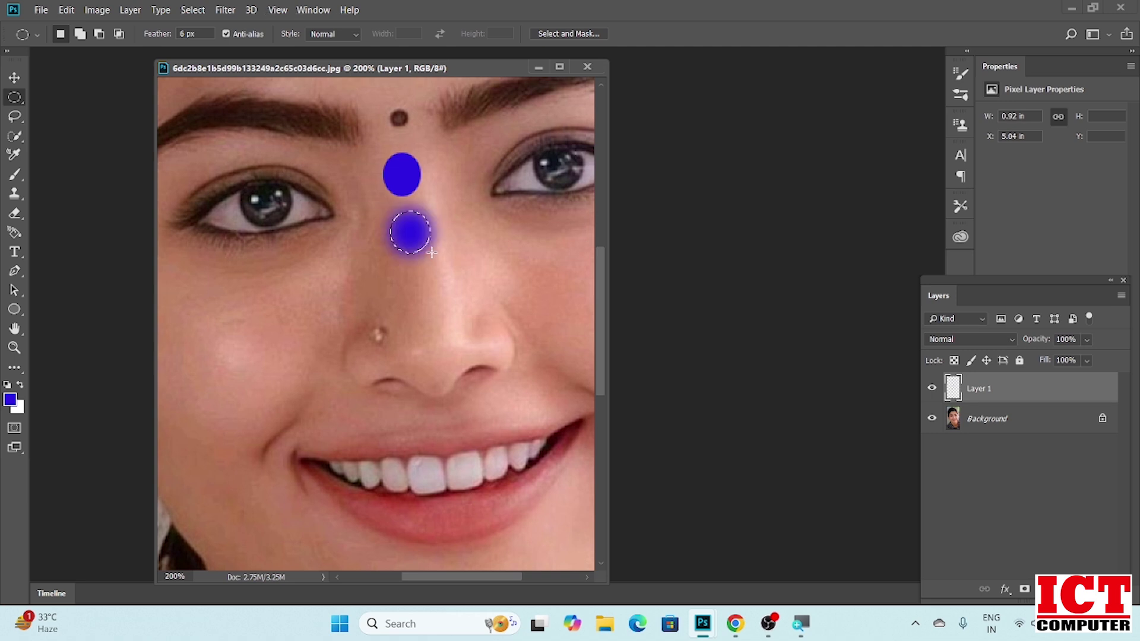
key("ctrl+d")
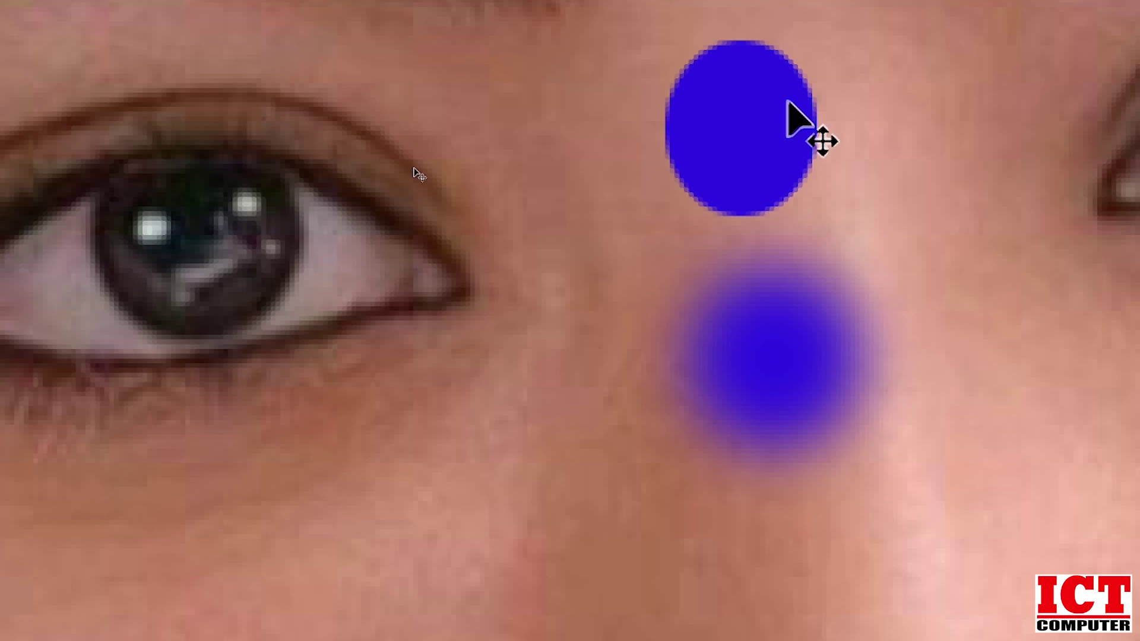
Compare the edges of the unfeathered and feathered blue dots at several zoom levels.
key("ctrl+minus")
key("ctrl+minus")
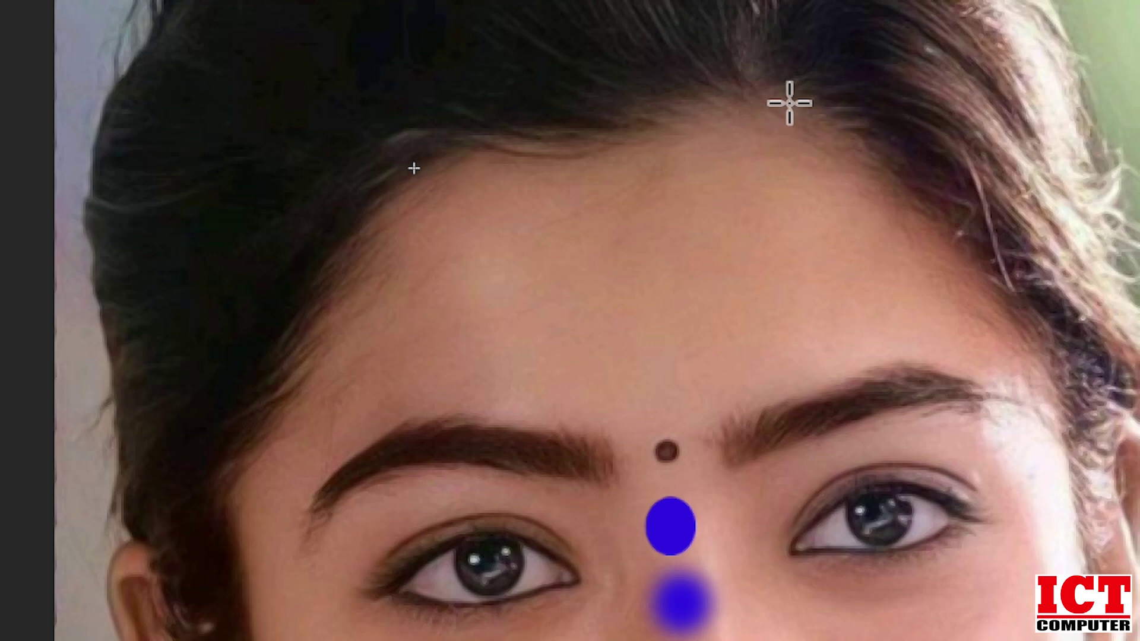
scroll(802, 134, "down", 5)
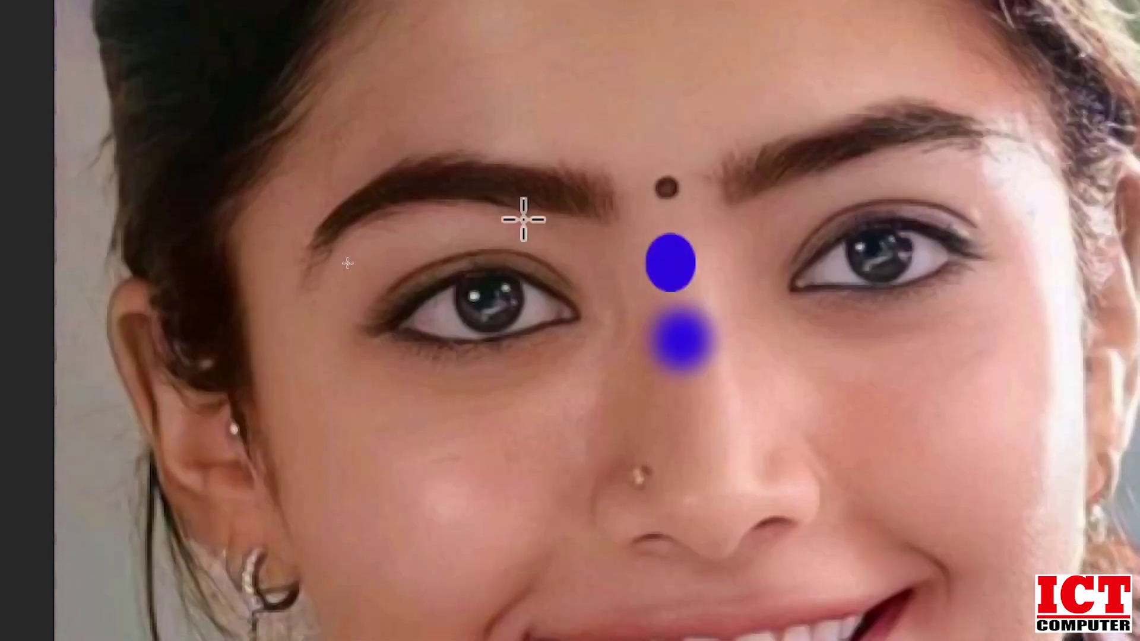
key("ctrl+minus")
key("ctrl+minus")
key("ctrl+minus")
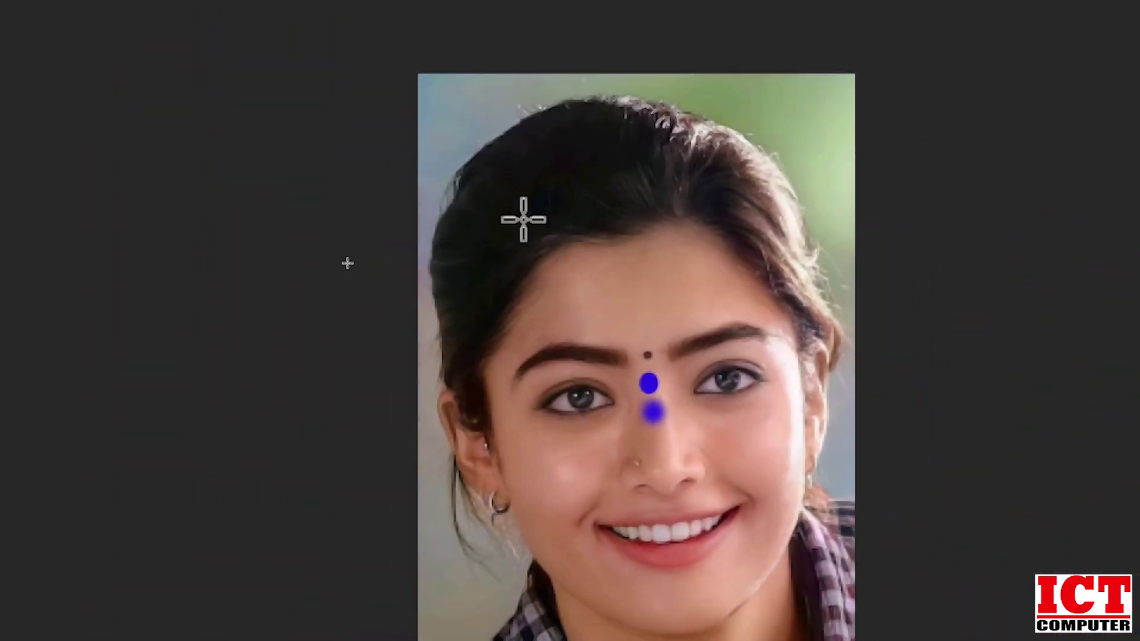
key("ctrl+plus")
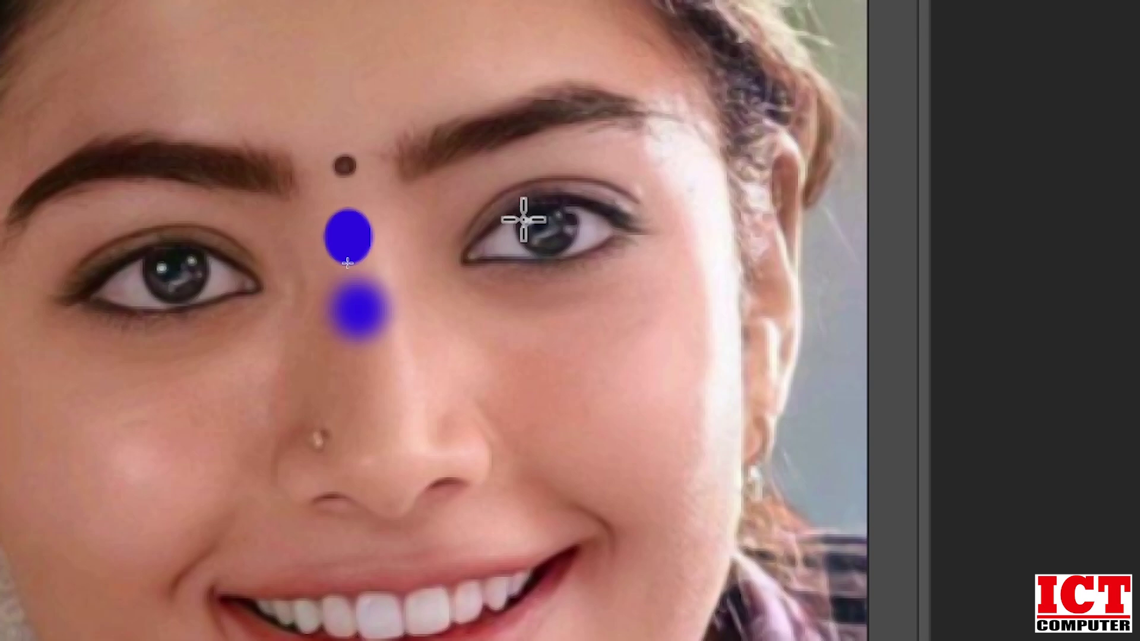
Cycle the portrait through the full-screen modes and return to the standard floating window view.
key("f")
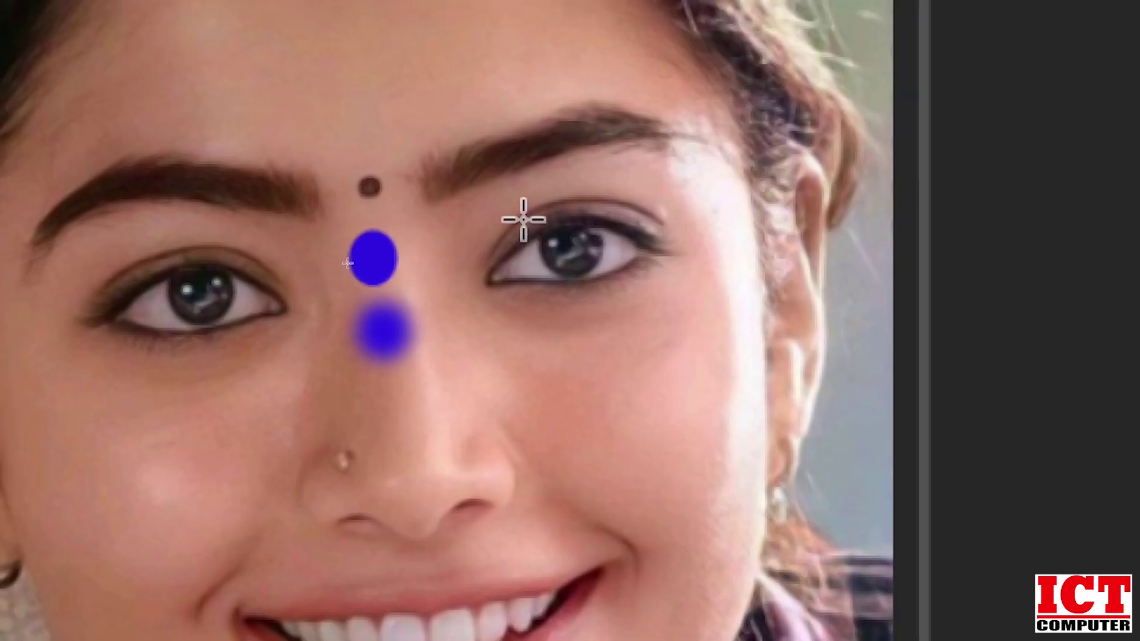
key("f")
key("f")
key("f")
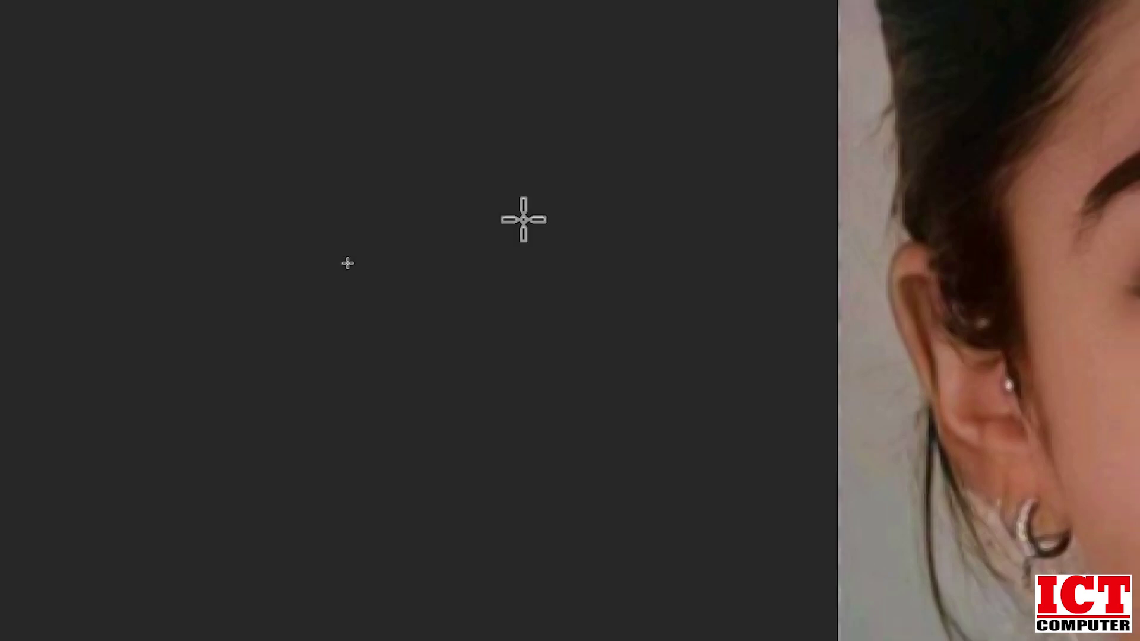
key("f")
key("f")
key("f")
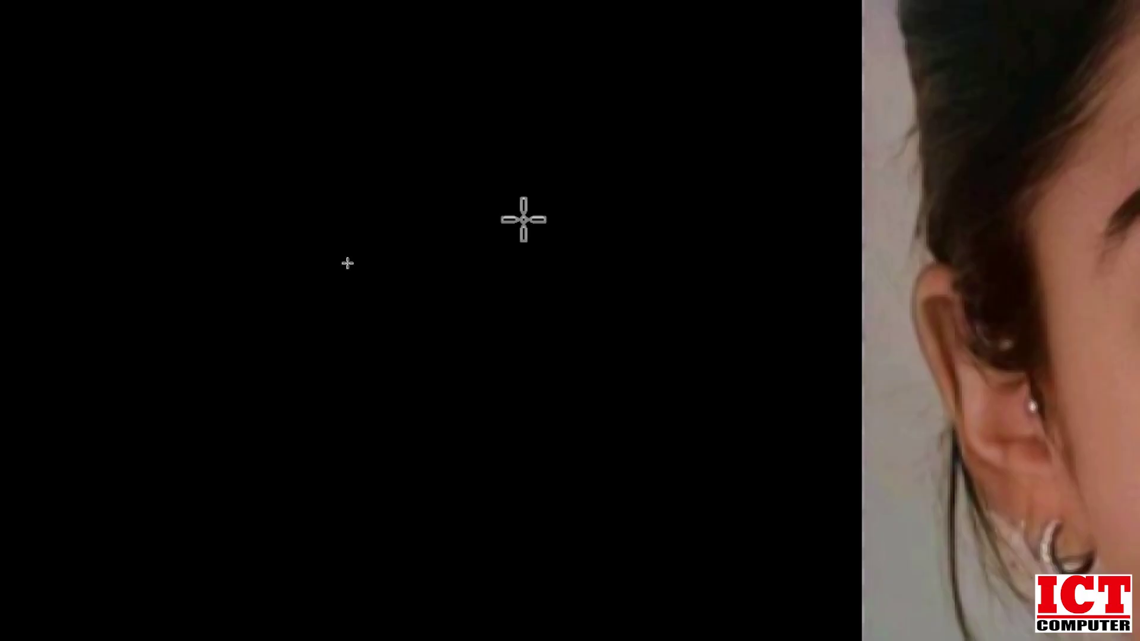
key("v")
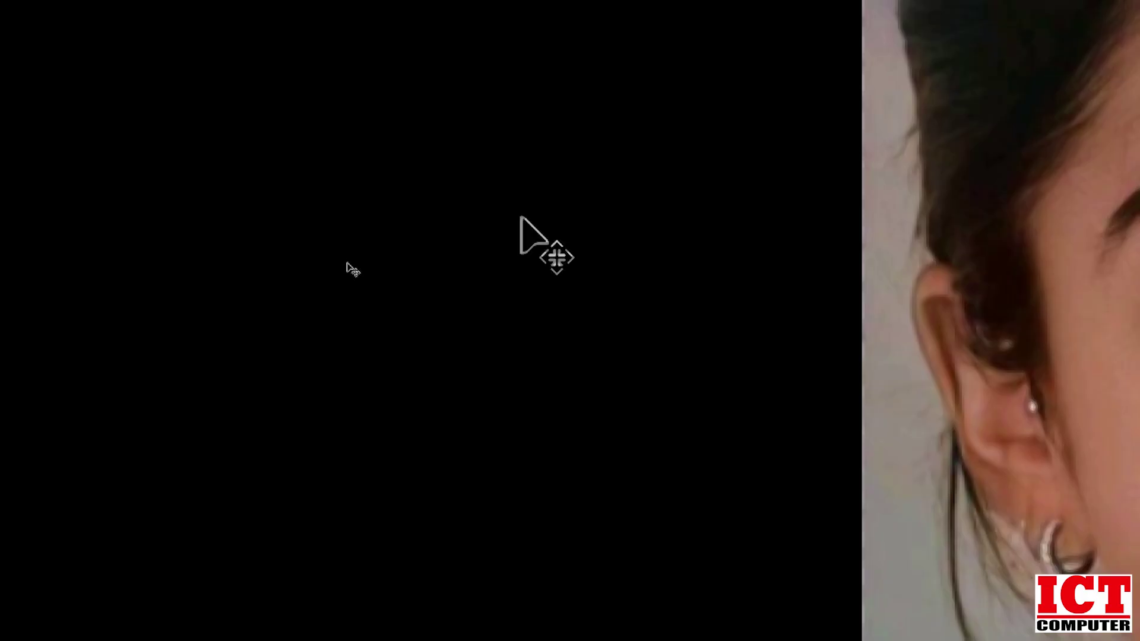
key("m")
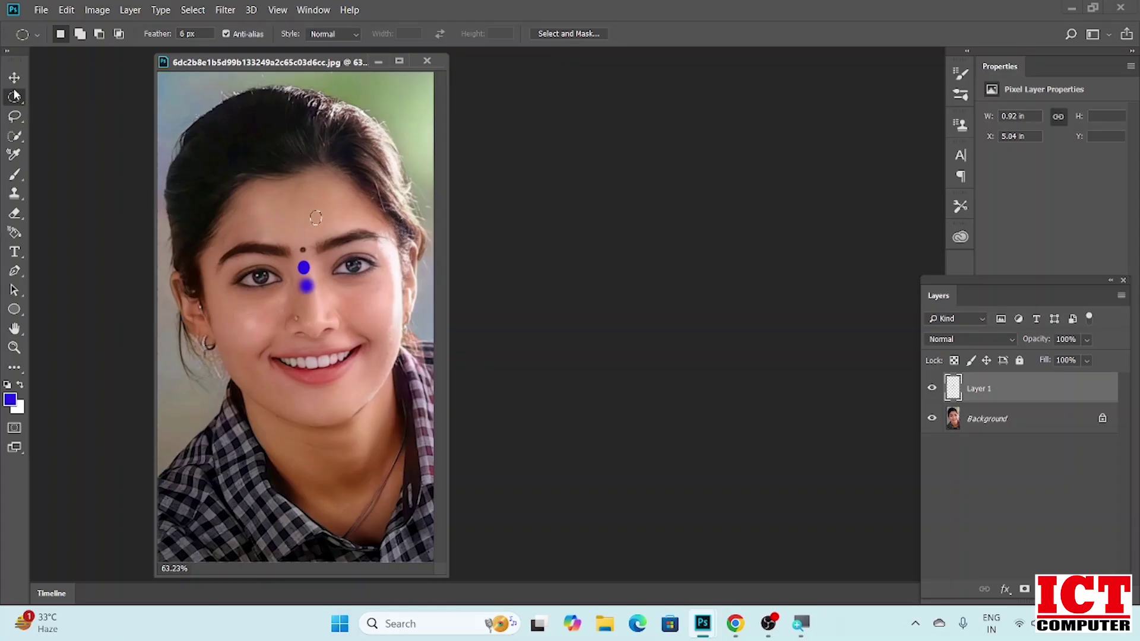
Undo both blue fills on Layer 1, stepping back to the first elliptical selection.
key("v")
key("ctrl")
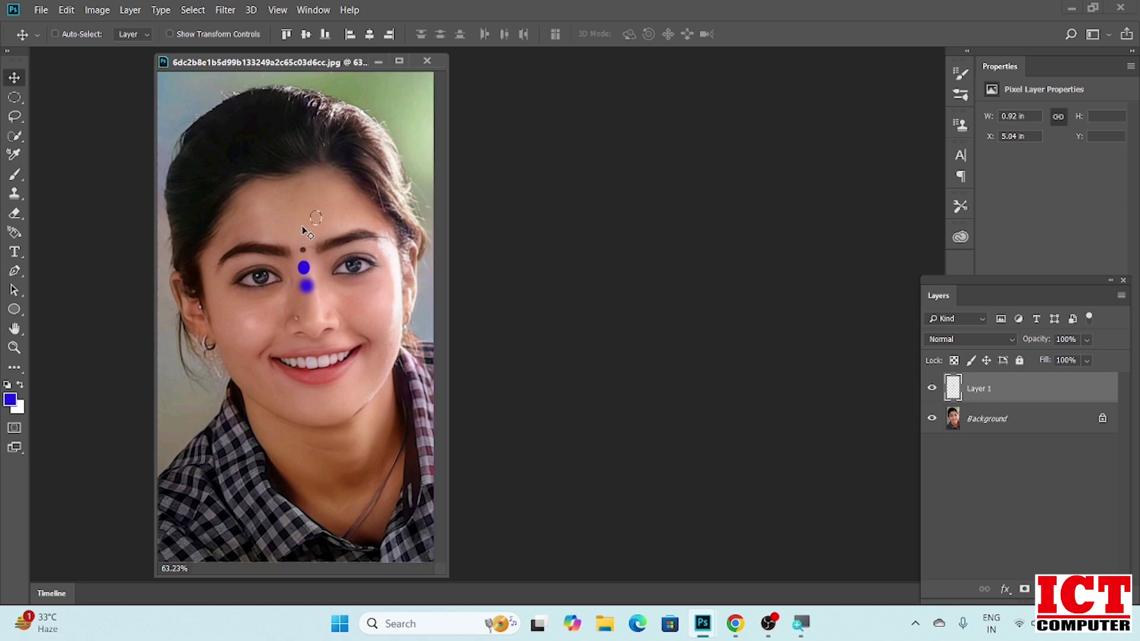
left_click(55, 33)
key("ctrl+z")
key("ctrl+z")
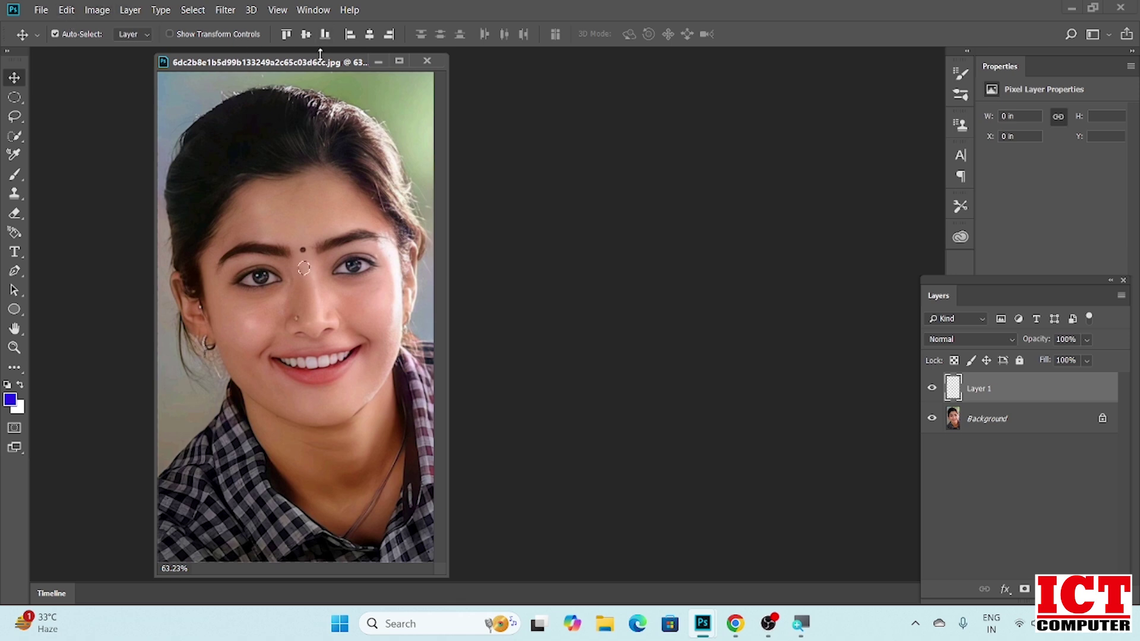
Deselect the ellipse, show the portrait at 100% zoom, and move its window toward the middle of the workspace with the face centred.
left_click(399, 61)
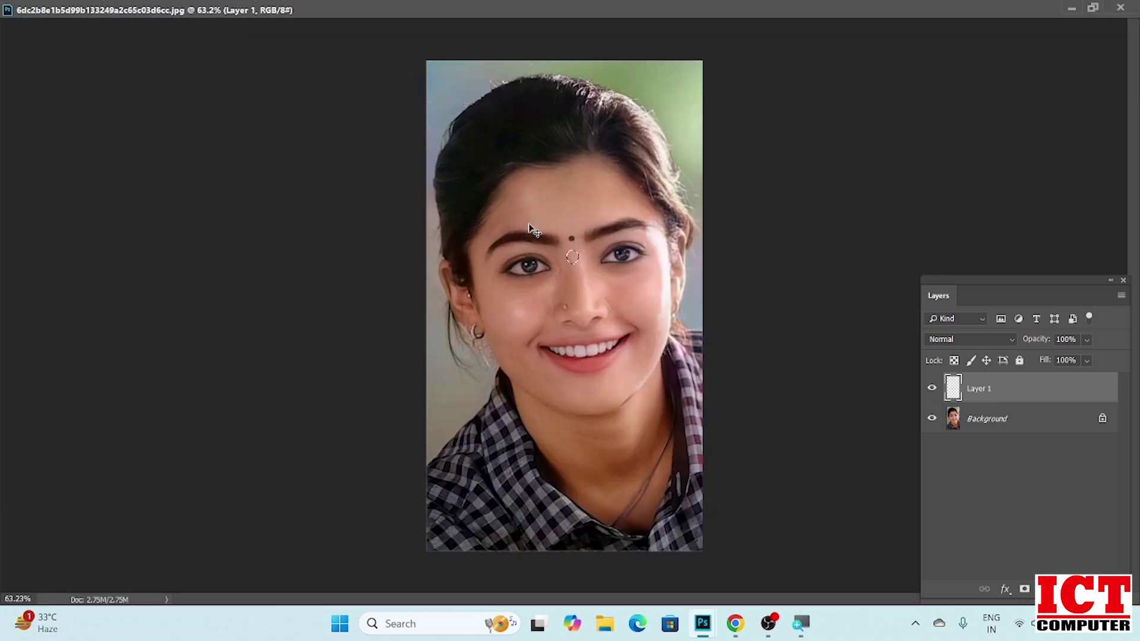
left_click(1093, 8)
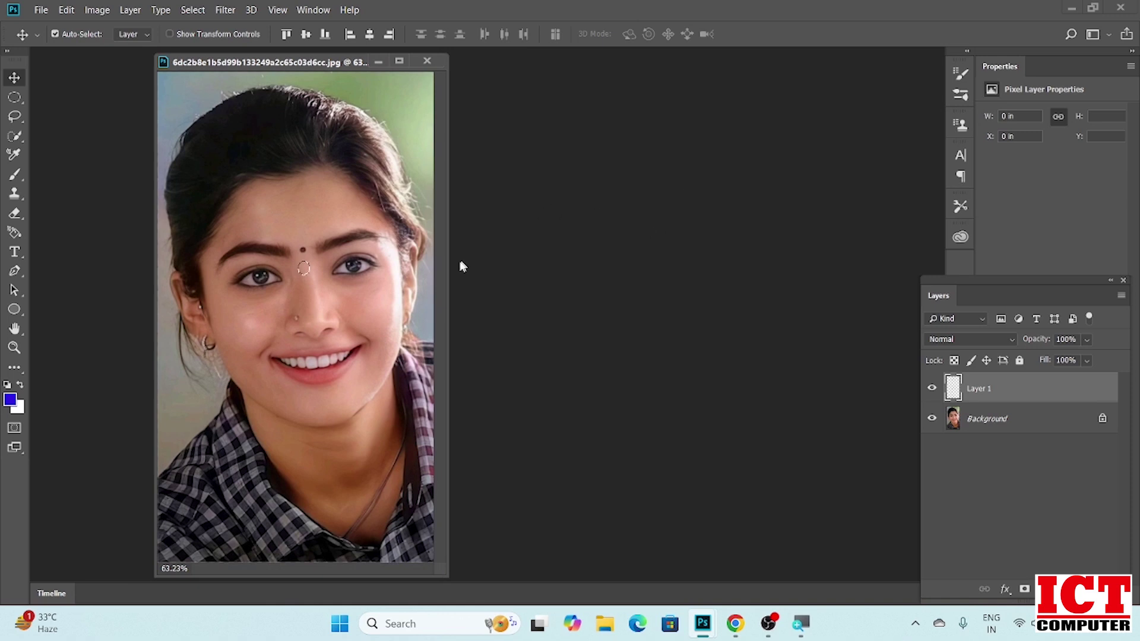
key("ctrl")
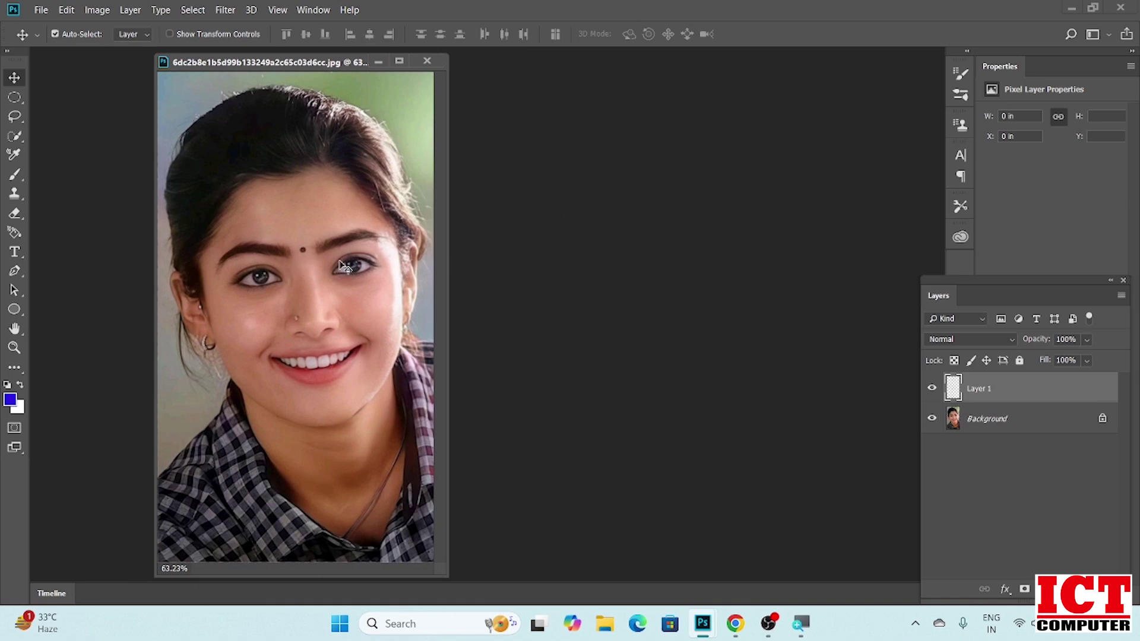
key("ctrl+plus")
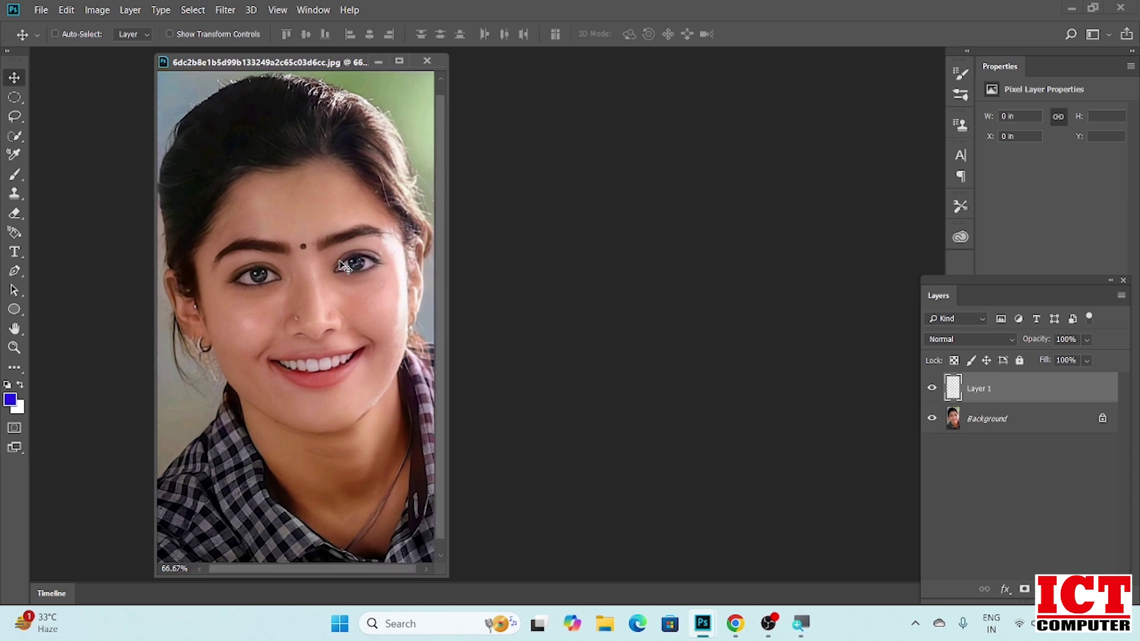
key("ctrl+plus")
key("ctrl+plus")
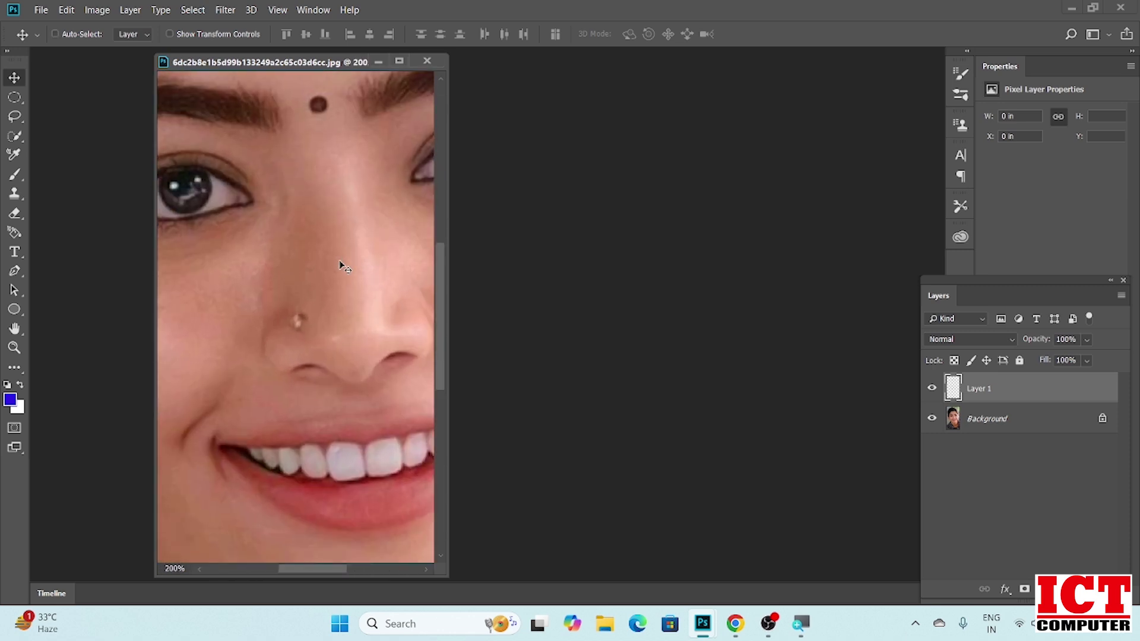
key("ctrl+minus")
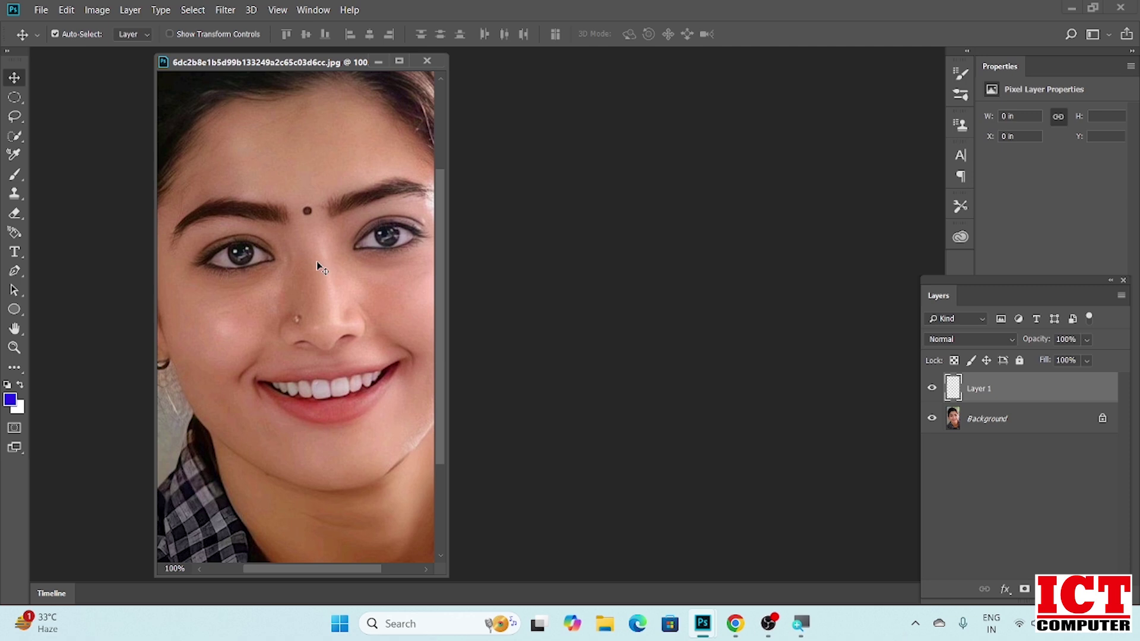
left_click_drag(299, 63, 477, 76)
key("f")
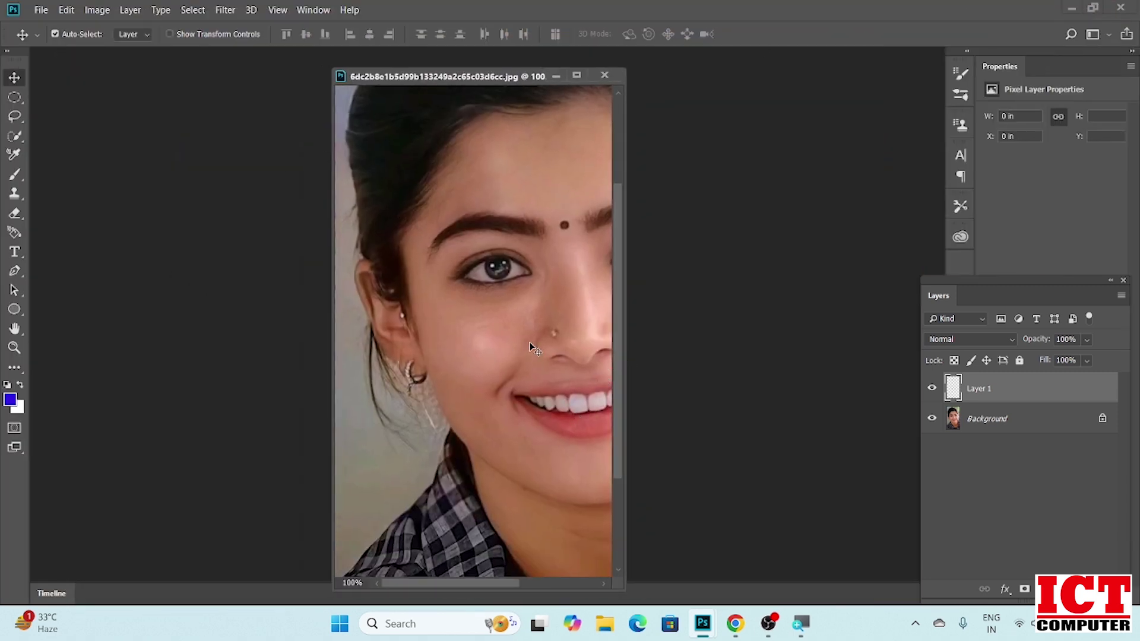
left_click_drag(552, 331, 460, 365)
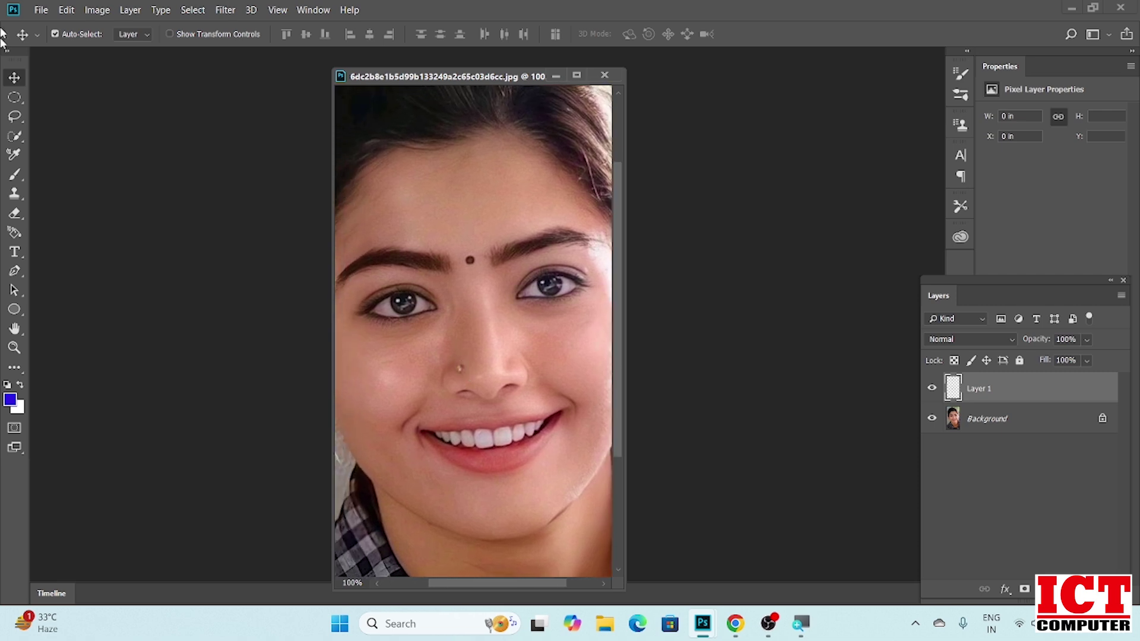
Draw an elliptical selection with 6 px feather around the iris of the woman's right eye and fill it with the blue foreground colour.
left_click(15, 97)
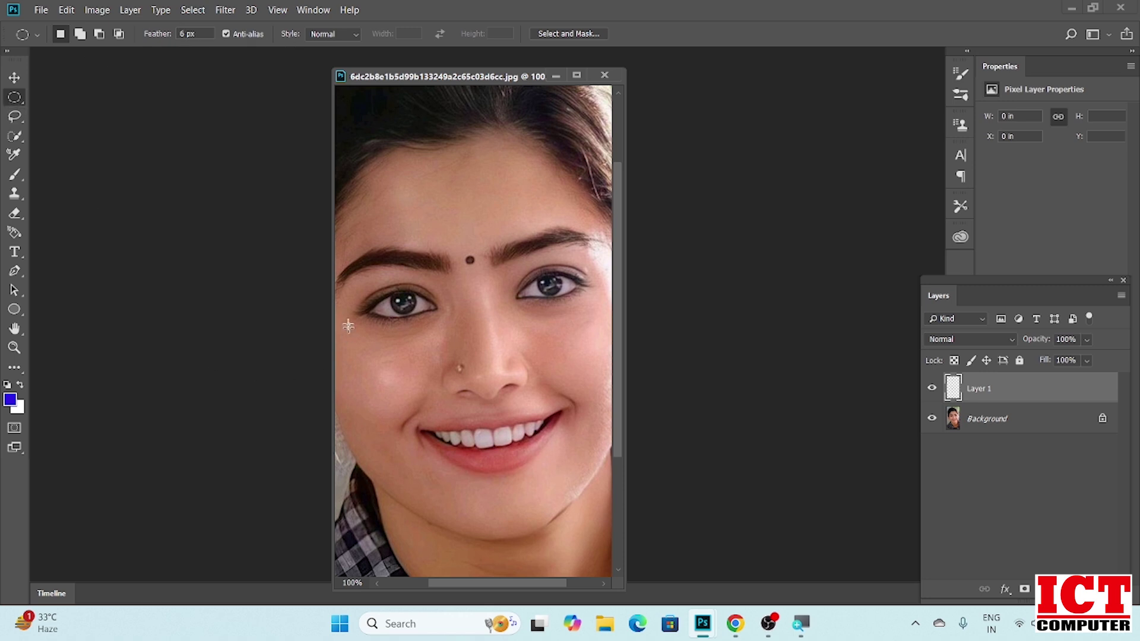
mouse_move(392, 293)
left_mouse_down()
mouse_move(409, 294)
mouse_move(418, 317)
mouse_move(403, 304)
left_mouse_up()
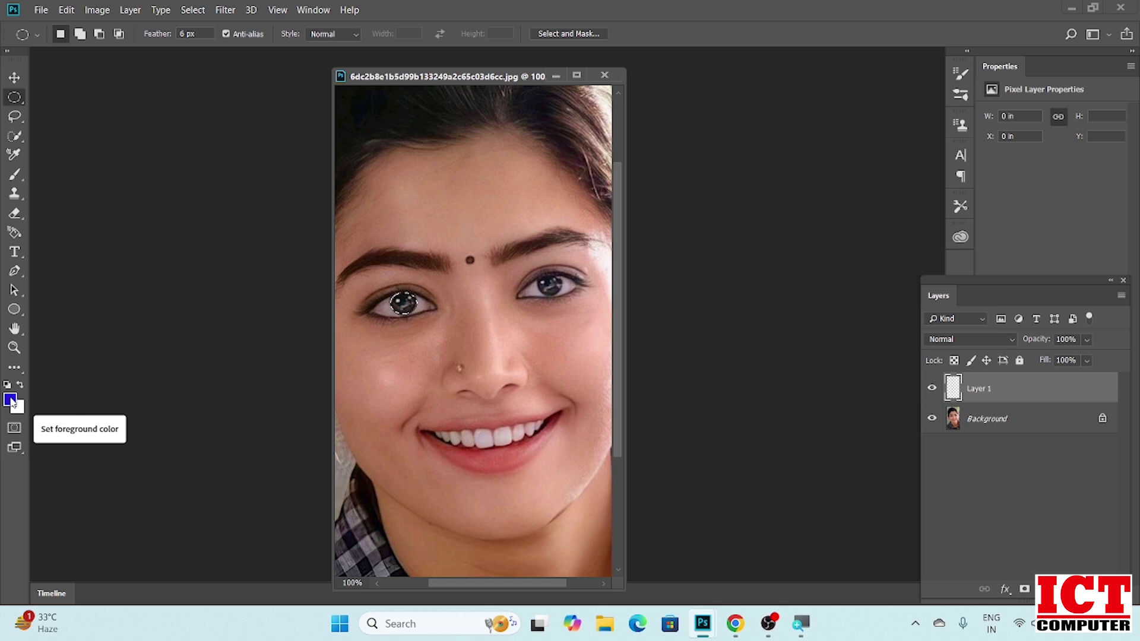
key("alt+BackSpace")
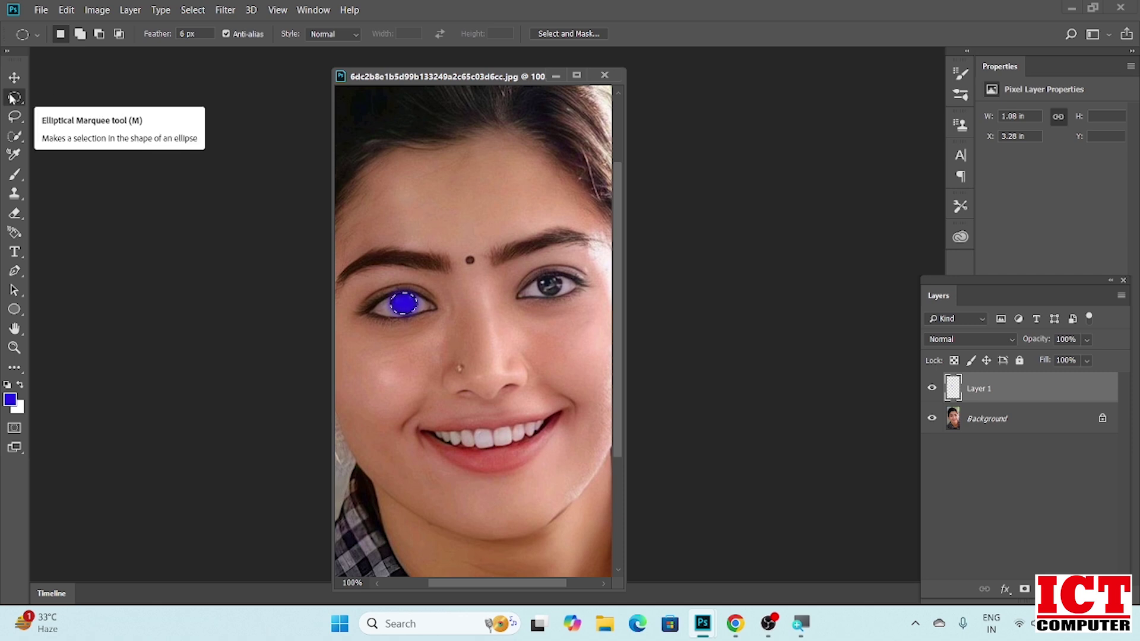
Draw a feathered elliptical selection around the iris of the woman's left eye, fill it with the blue foreground colour, and deselect it.
mouse_move(538, 274)
left_mouse_down()
mouse_move(567, 298)
mouse_move(554, 287)
left_mouse_up()
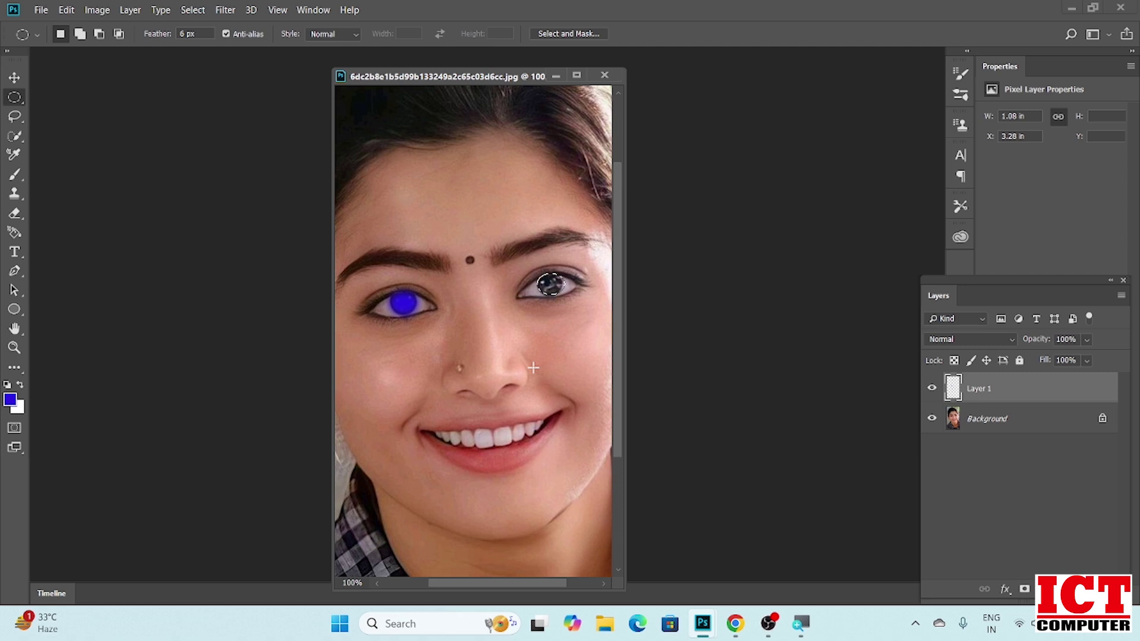
key("alt+BackSpace")
left_click(585, 282)
left_click(1072, 340)
key("ctrl+plus")
key("ctrl+plus")
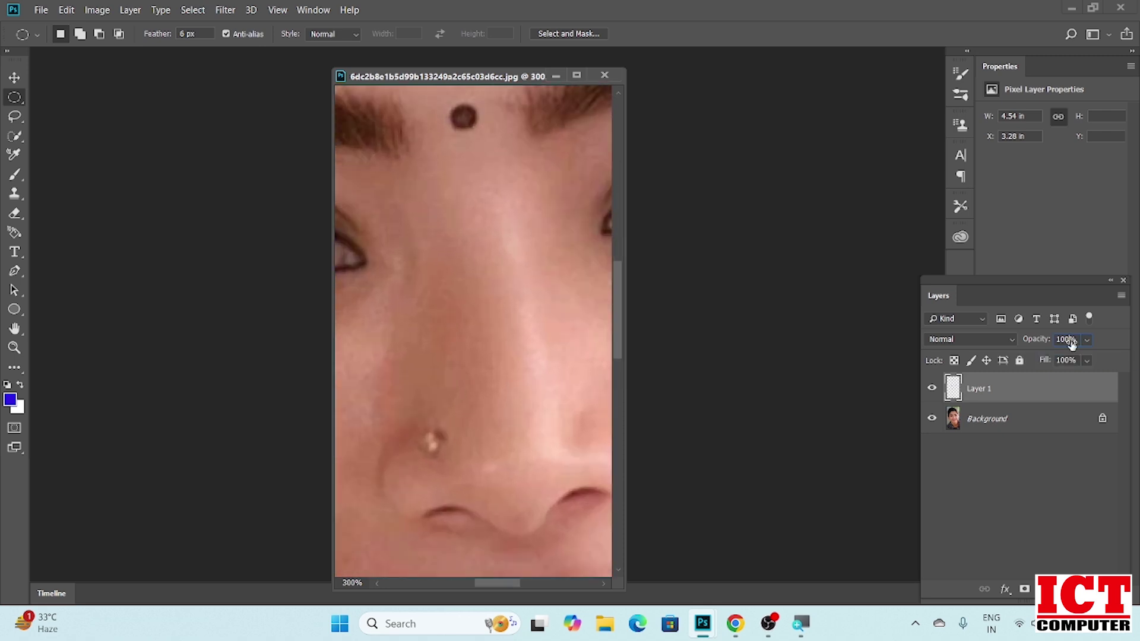
key("ctrl+minus")
key("ctrl+minus")
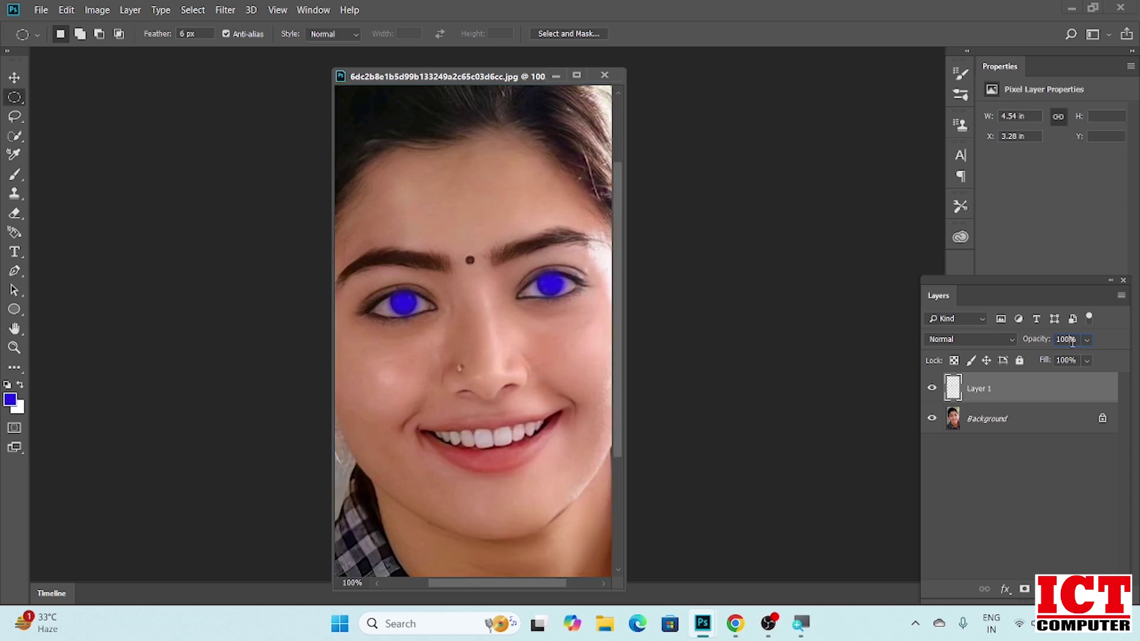
Switch to the Move tool, select Layer 1 with the blue iris fills, and reduce its opacity to 59%.
left_click(1060, 427)
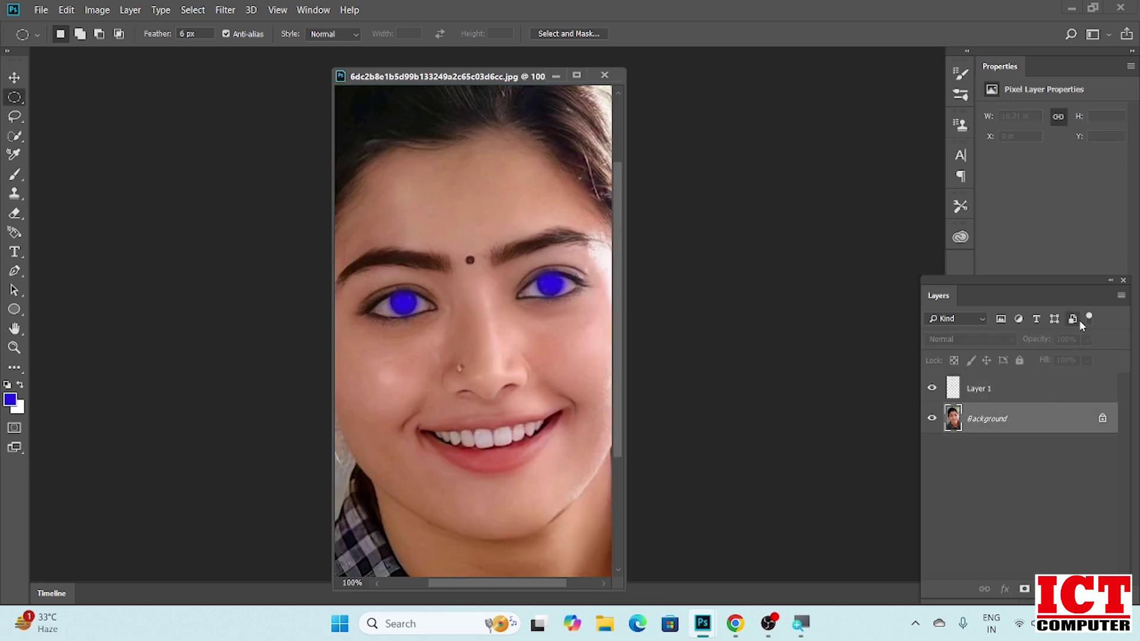
left_click(14, 78)
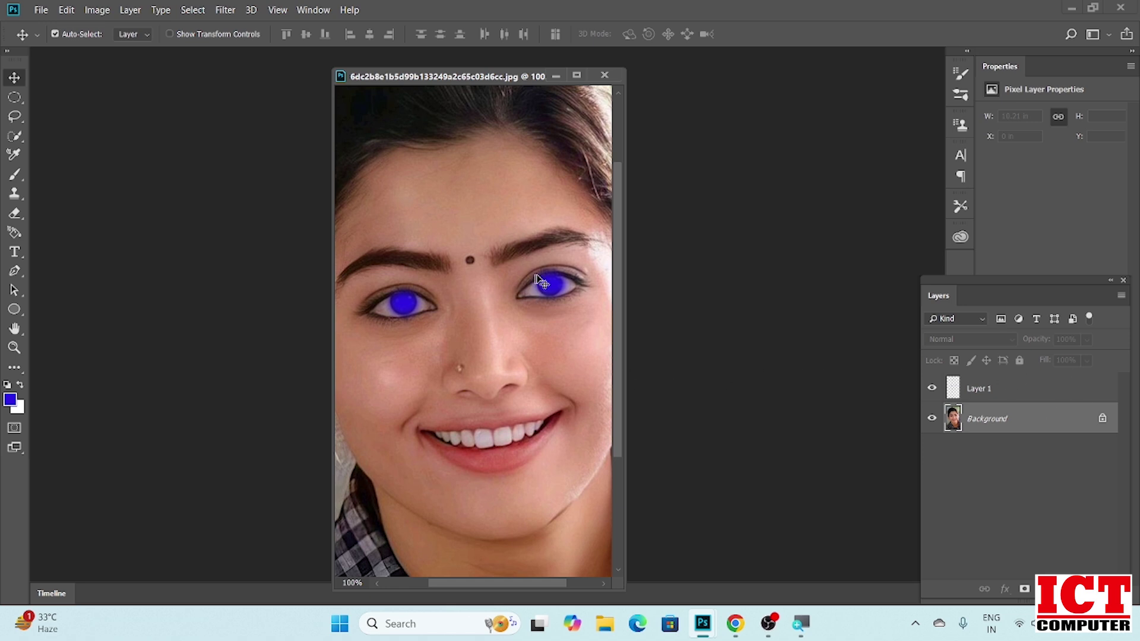
left_click(1051, 392)
left_click(1086, 339)
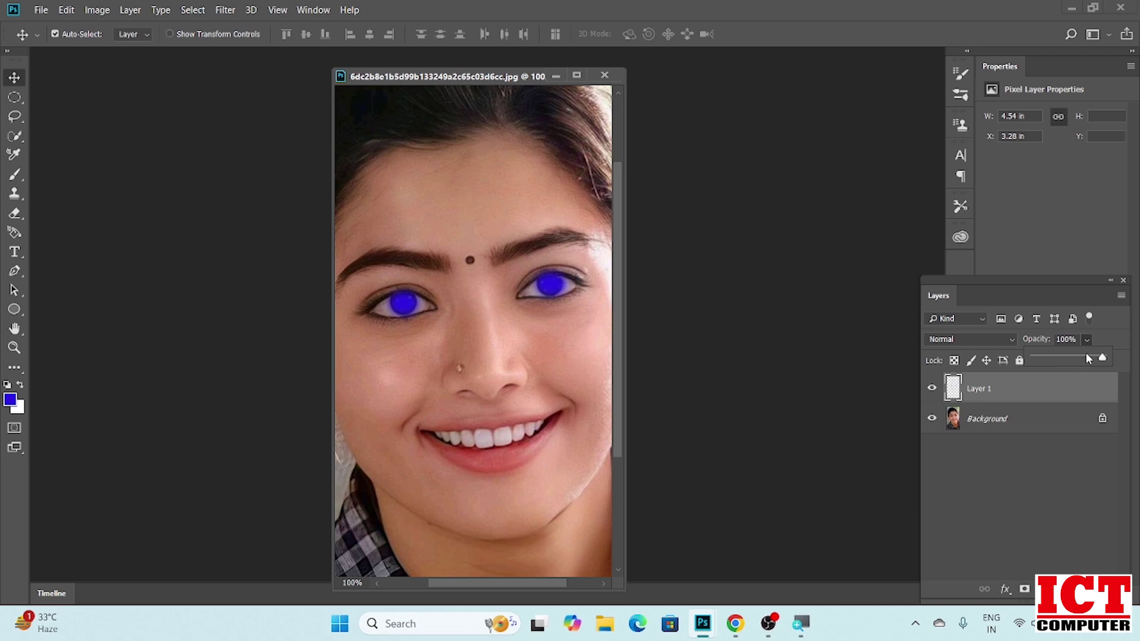
left_click(1088, 358)
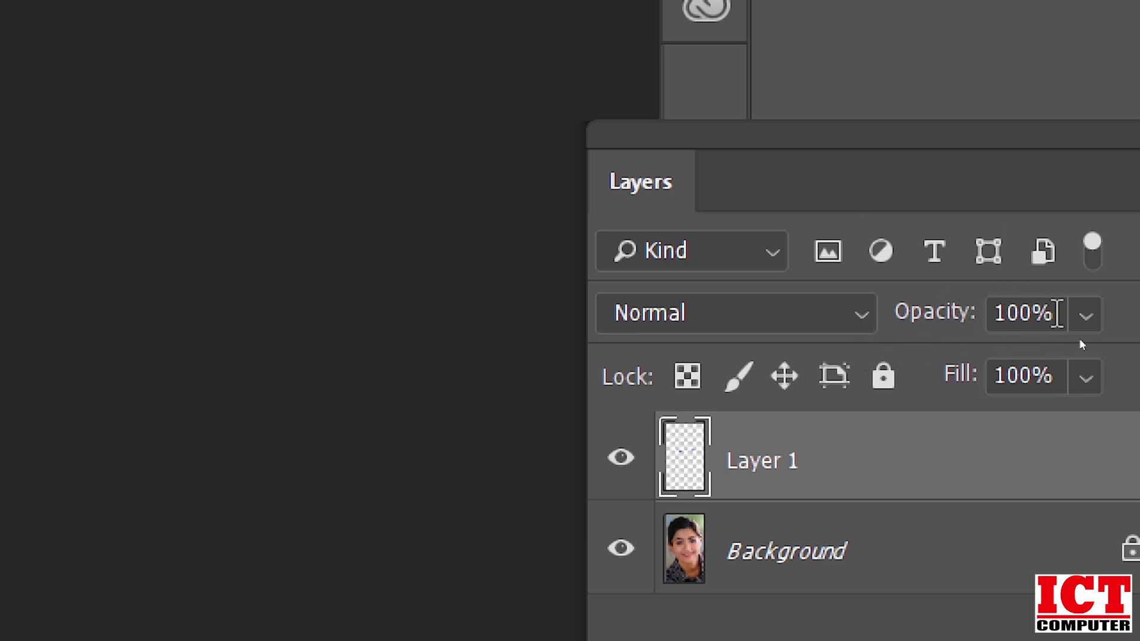
left_click(1085, 316)
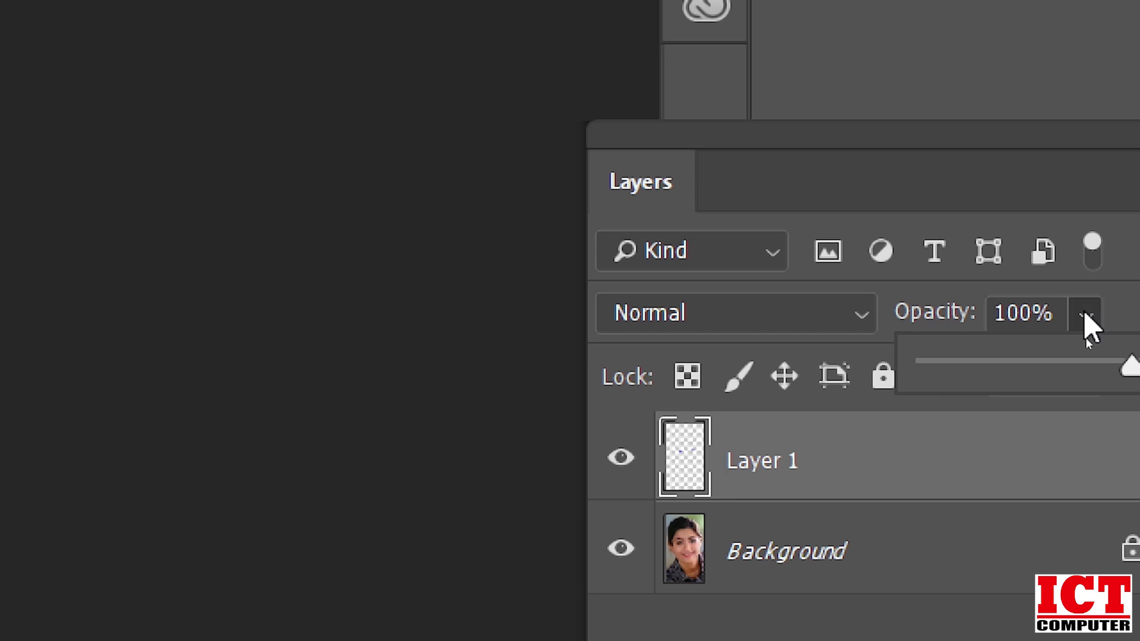
left_click(1099, 359)
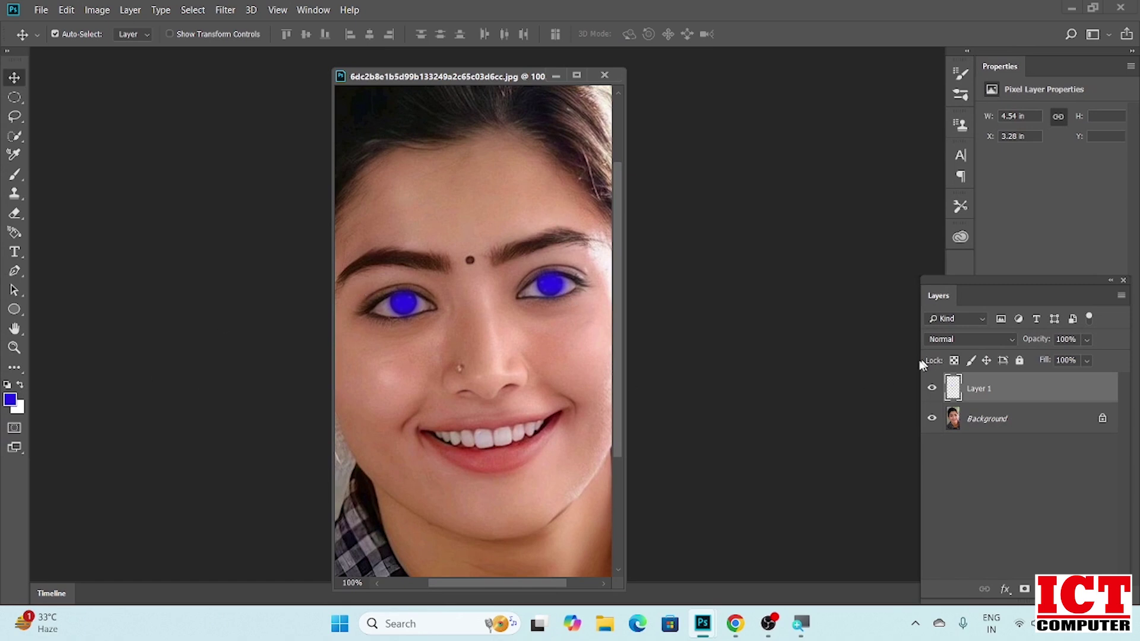
left_click(1086, 339)
left_click_drag(1102, 359, 1036, 360)
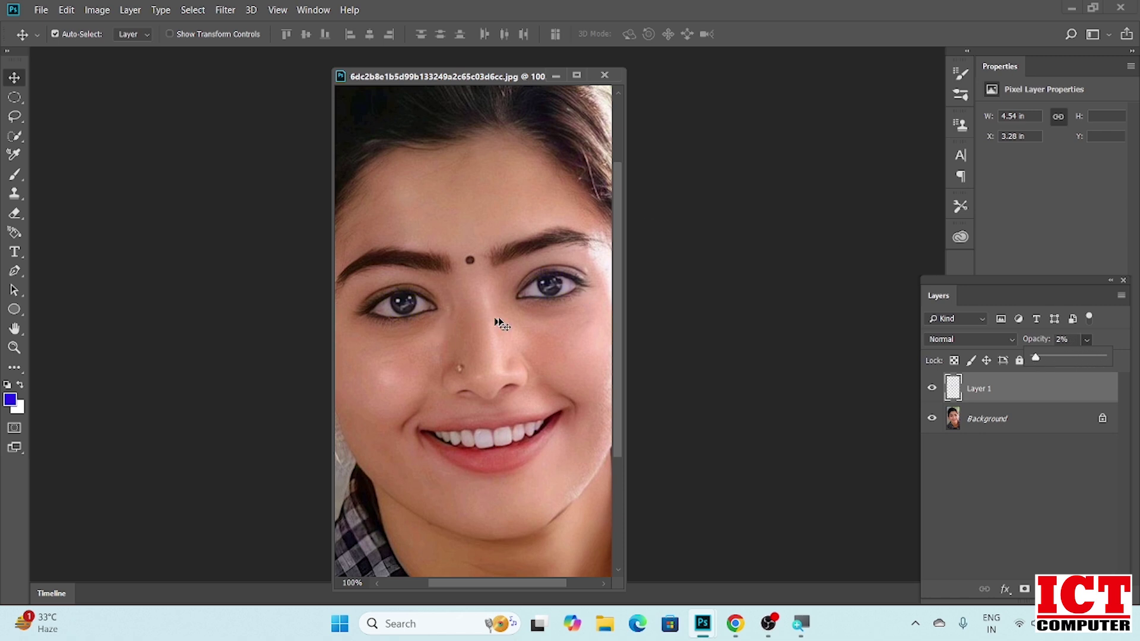
left_click_drag(1036, 360, 1061, 359)
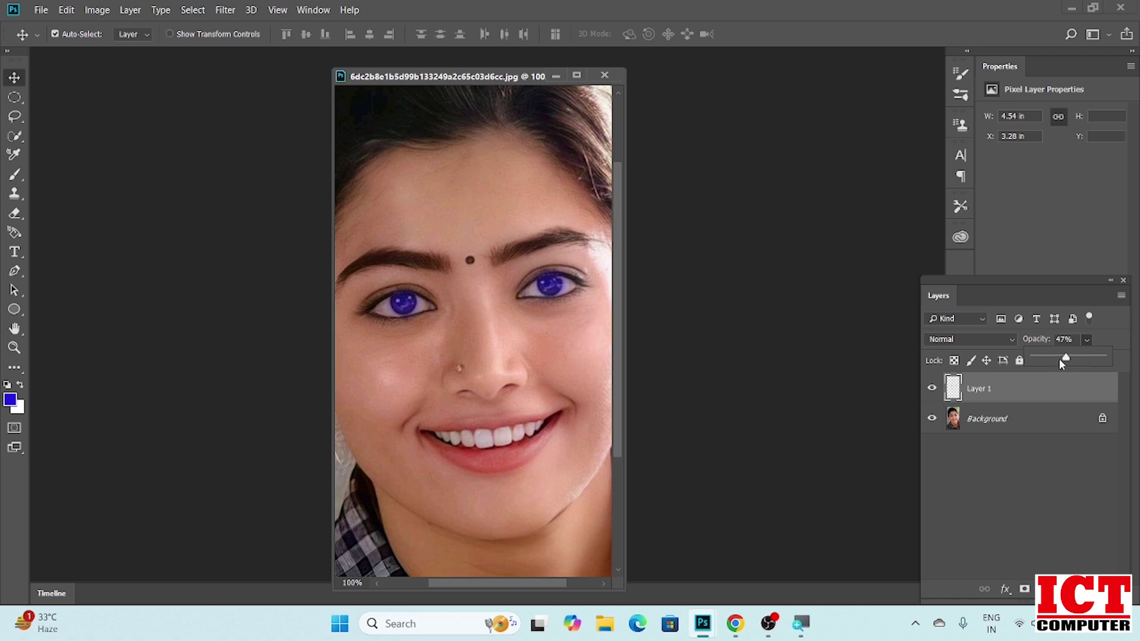
left_click_drag(1066, 360, 1070, 360)
Save the layered portrait to the Desktop as a Photoshop PSD file named eyes.
left_click(41, 11)
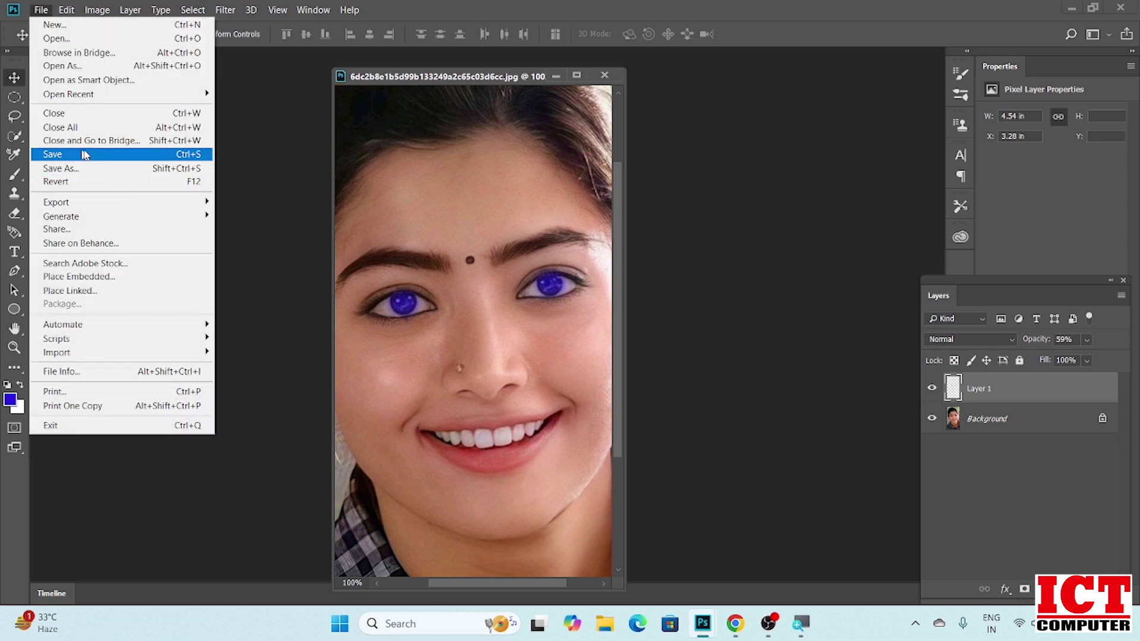
left_click(181, 155)
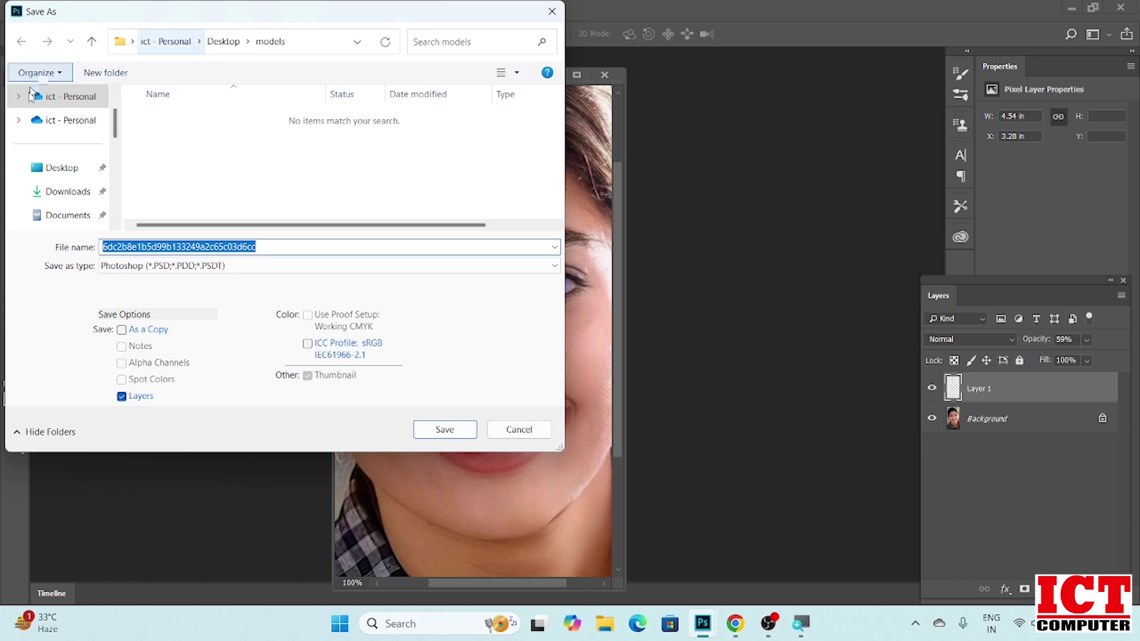
left_click(64, 169)
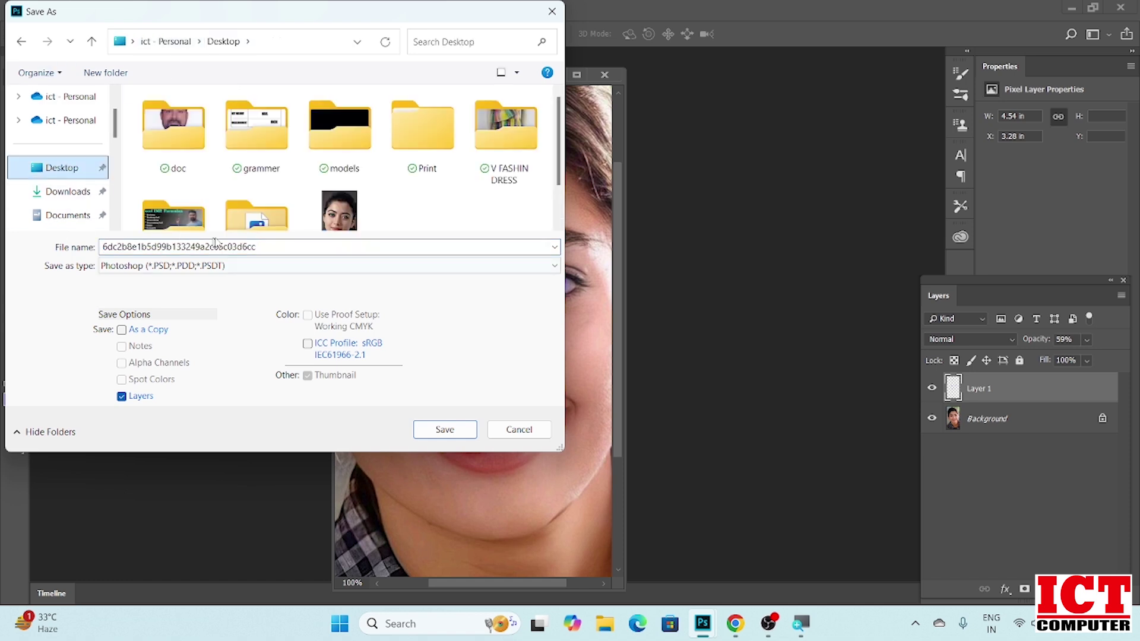
double_click(178, 246)
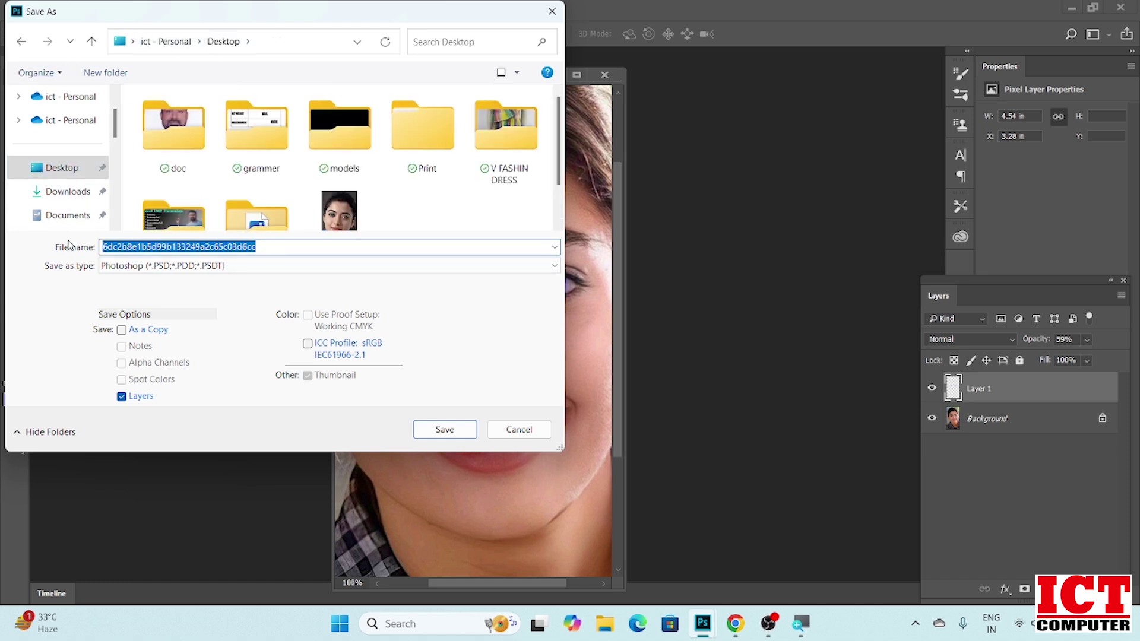
type("eyes")
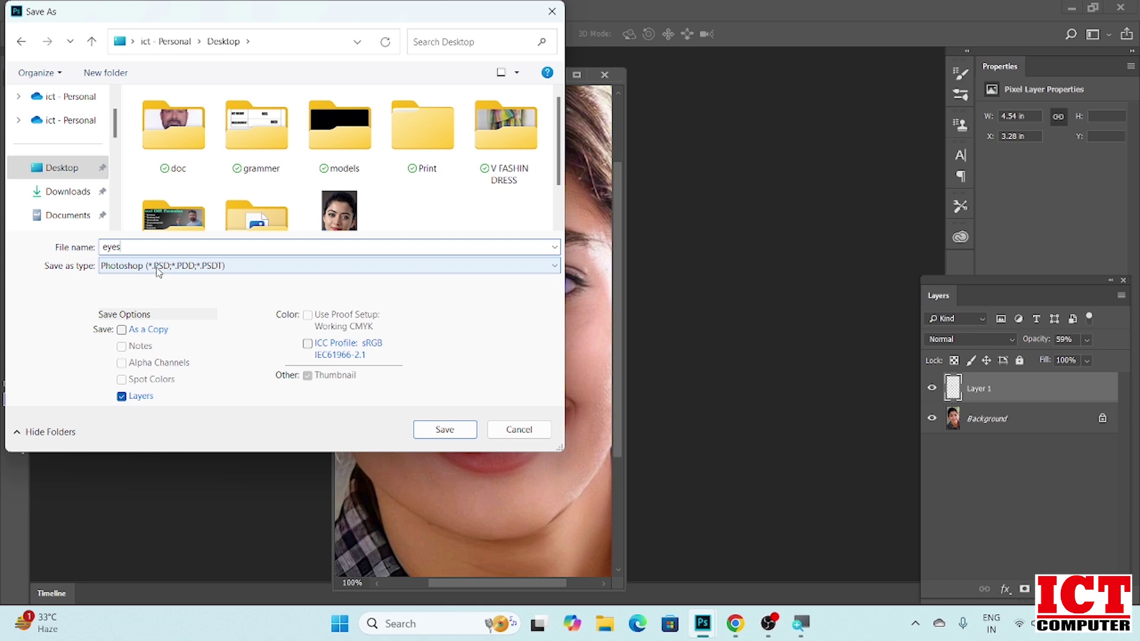
left_click(444, 431)
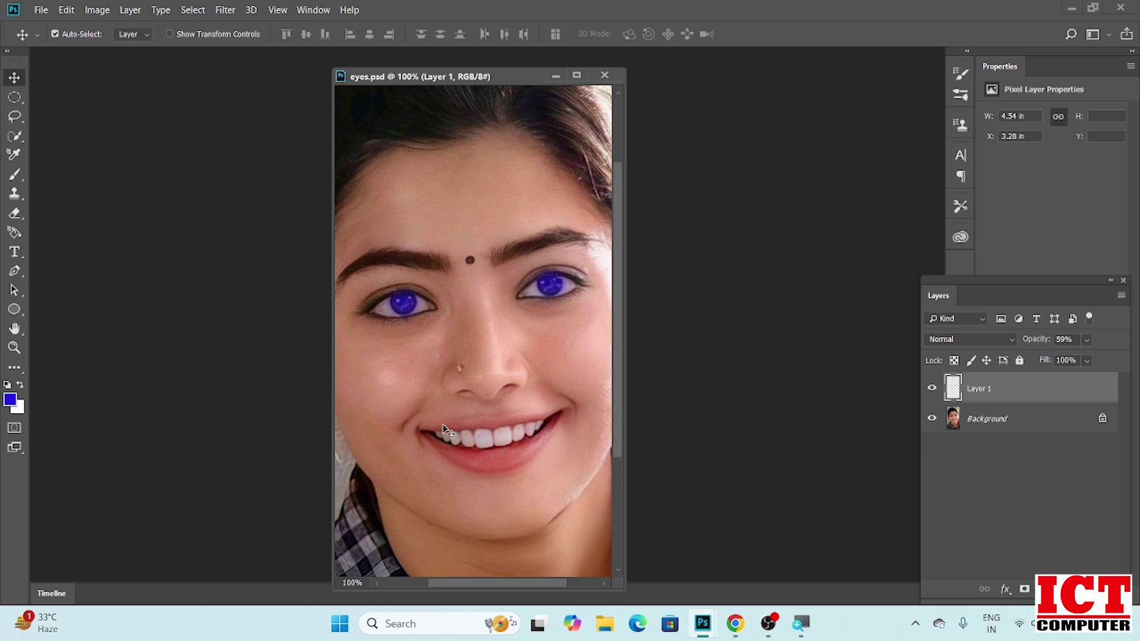
Close the saved portrait and reopen eyes.psd from the Desktop.
left_click(43, 12)
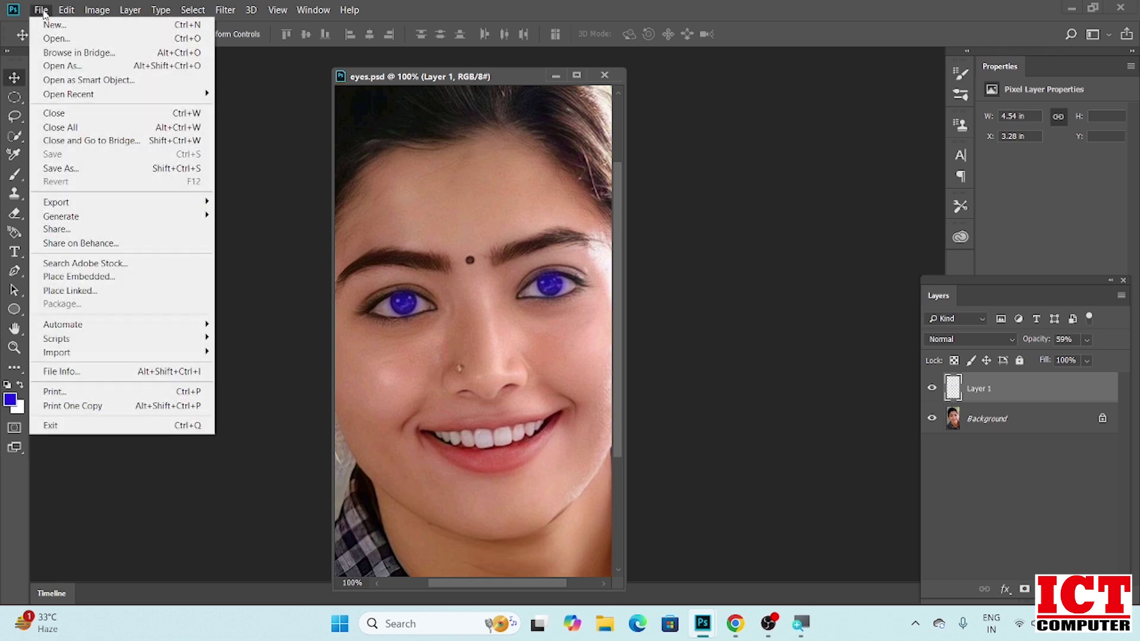
left_click(59, 115)
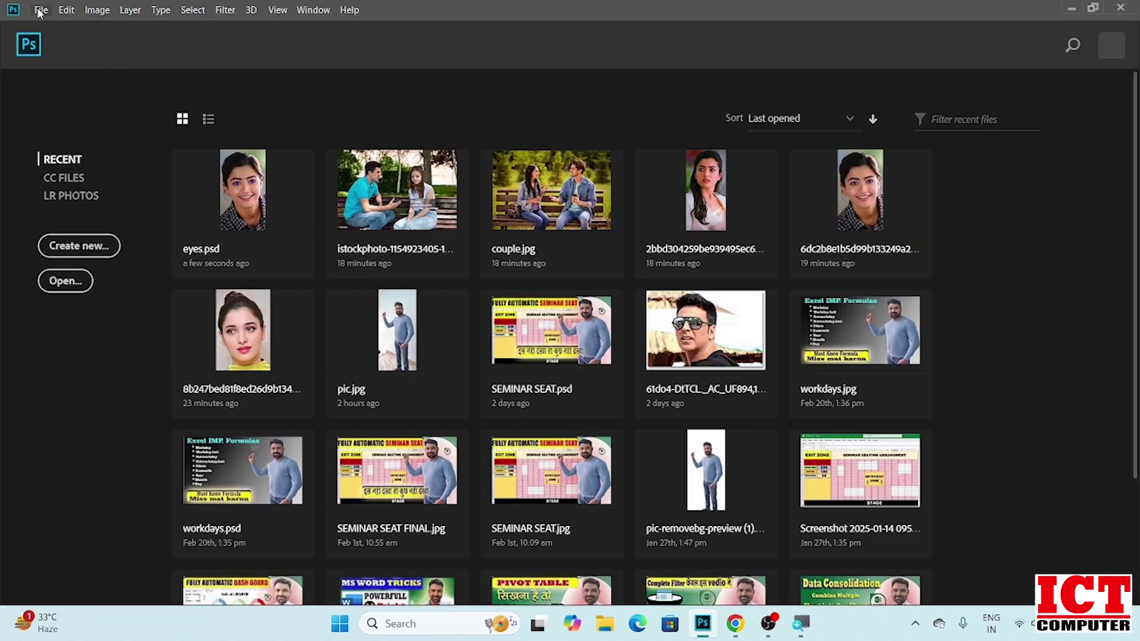
left_click(40, 12)
left_click(58, 35)
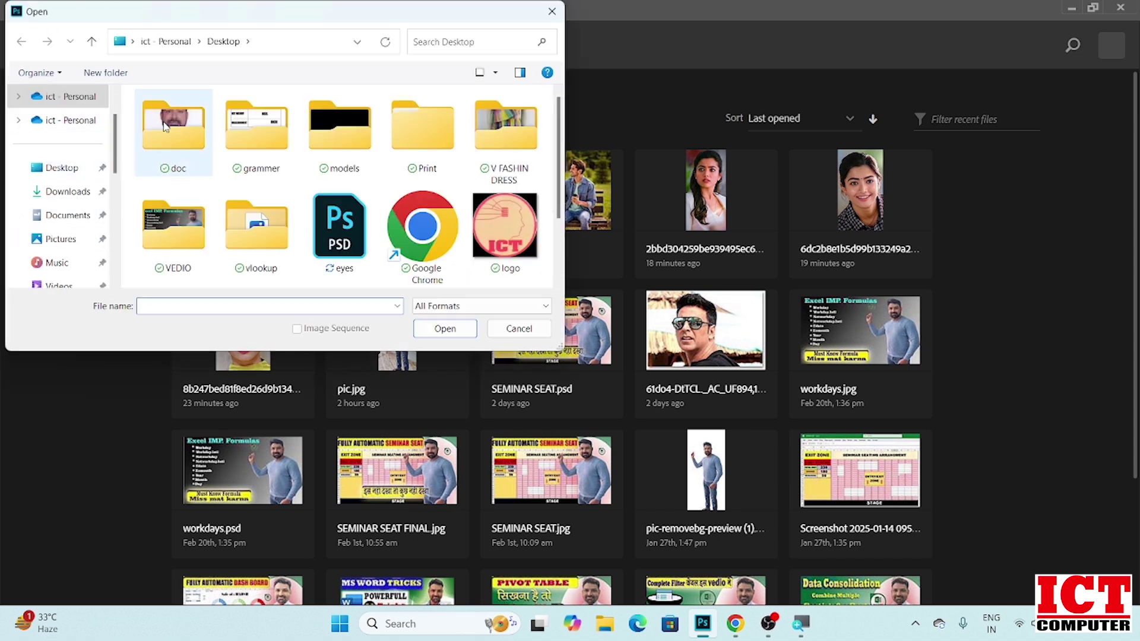
left_click(59, 168)
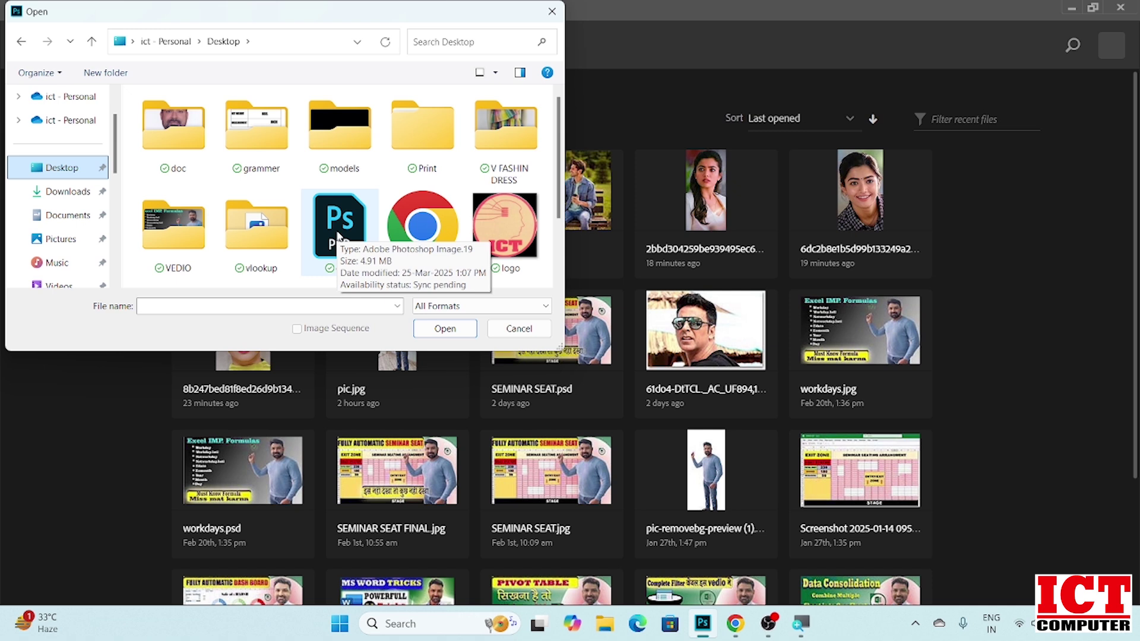
left_click(334, 225)
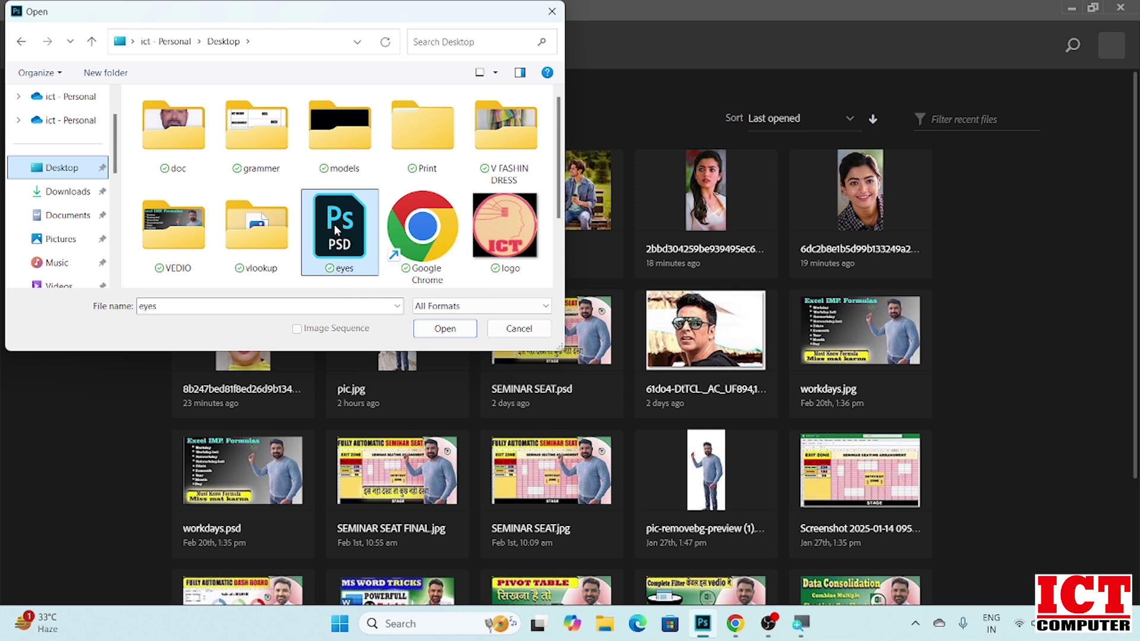
double_click(335, 224)
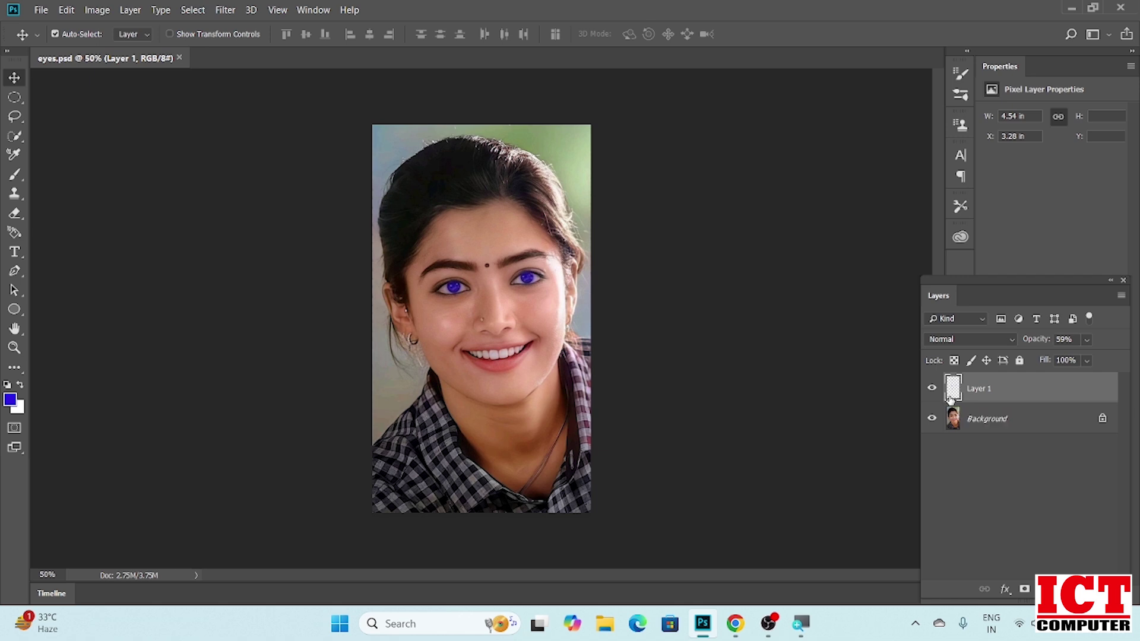
Save a copy of the portrait to the Desktop in JPEG format under the name eyes.
left_click(41, 15)
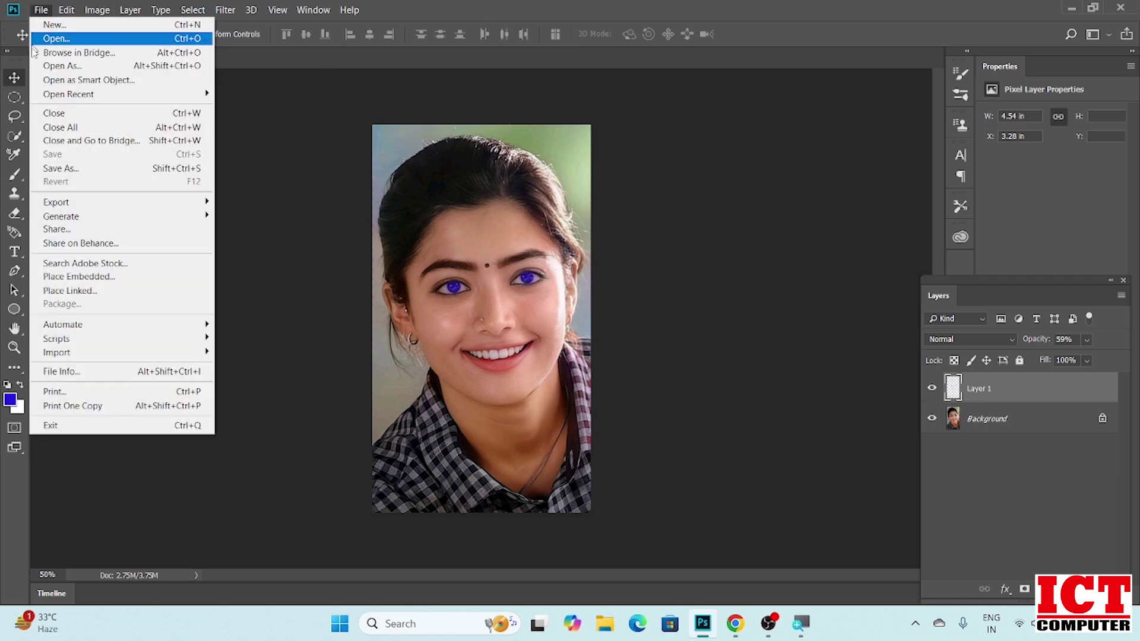
left_click(80, 170)
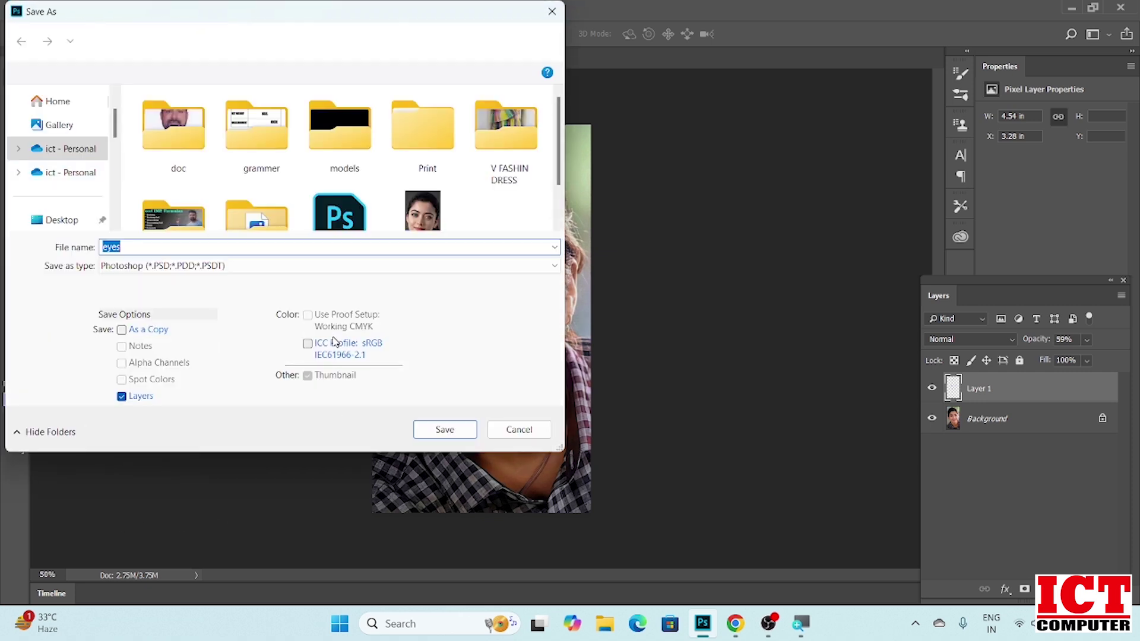
left_click(156, 266)
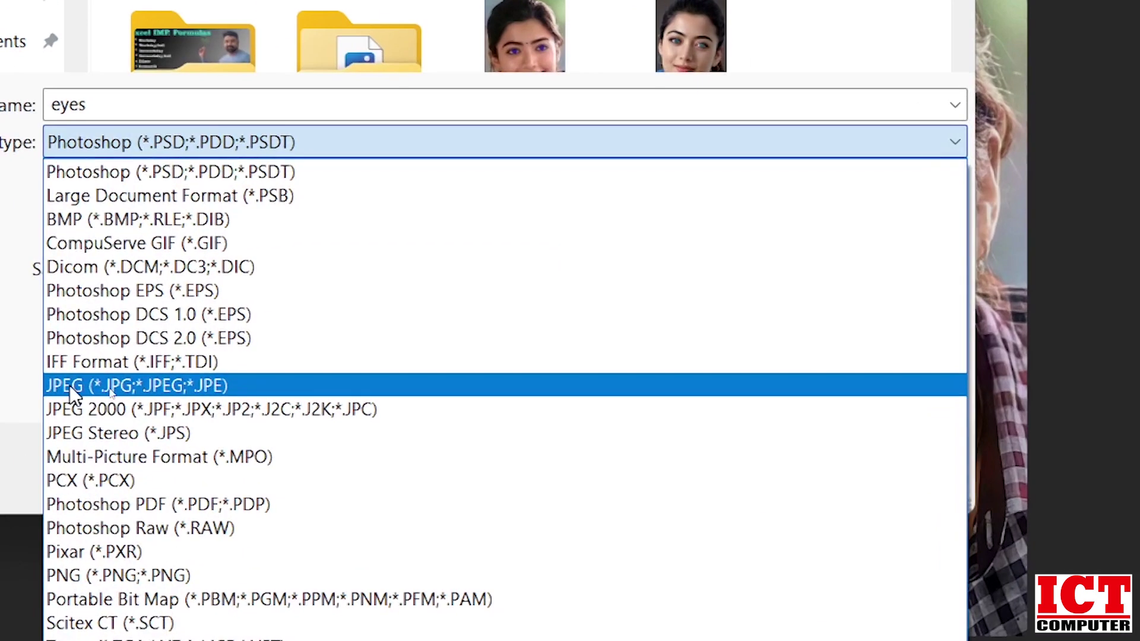
left_click(163, 390)
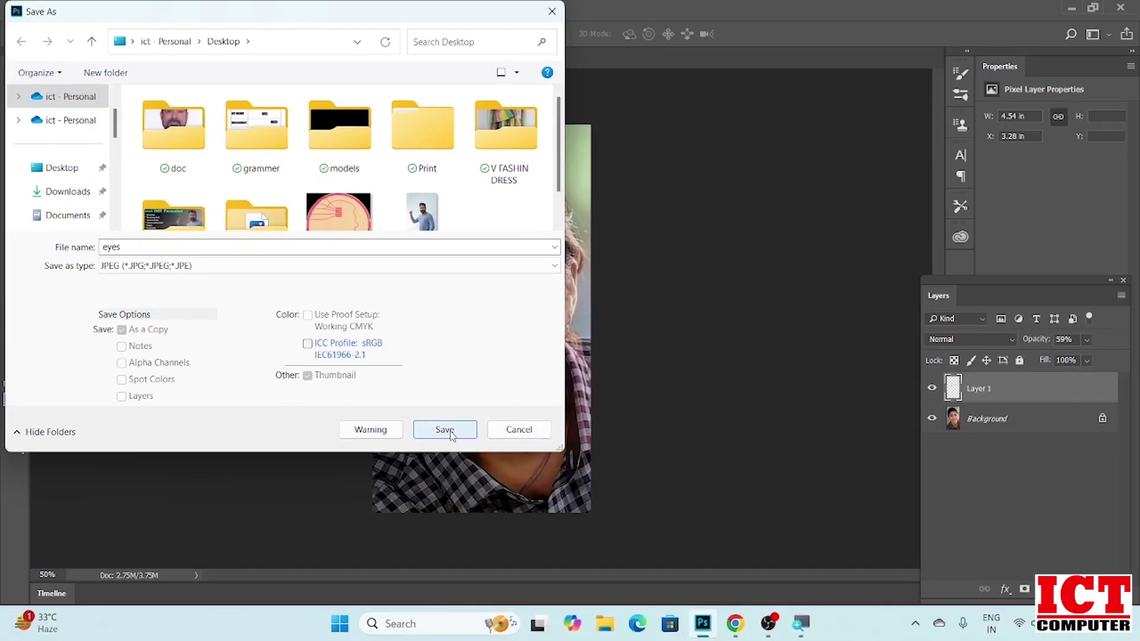
left_click(447, 431)
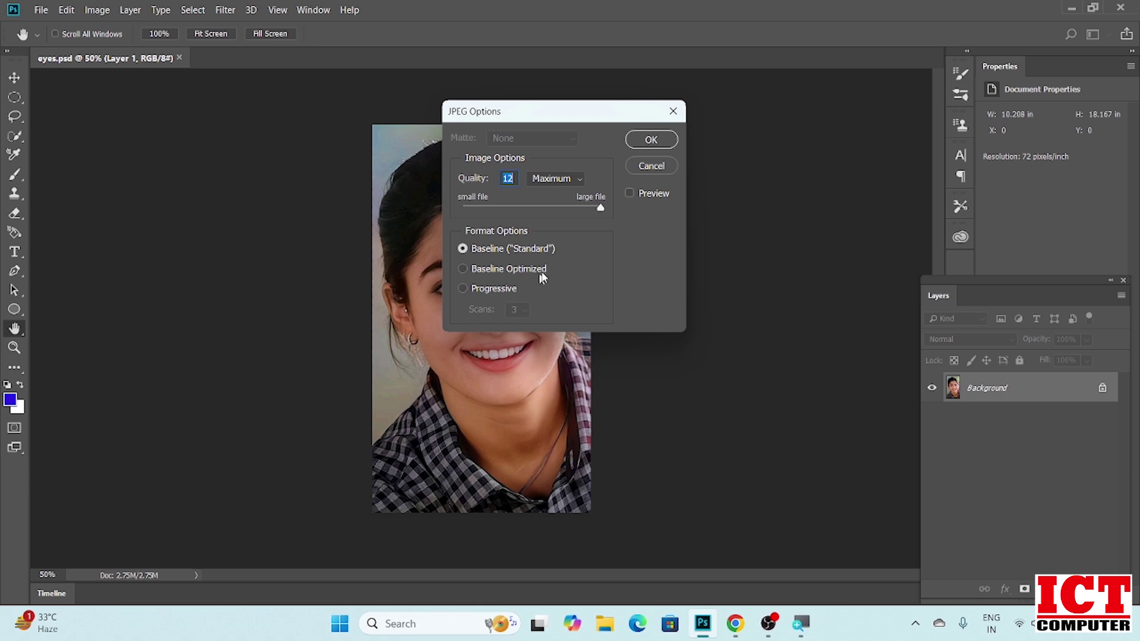
Adjust the JPEG image quality, trying low levels such as 1 and 4 before choosing a higher one, and confirm the export.
left_click_drag(591, 208, 480, 206)
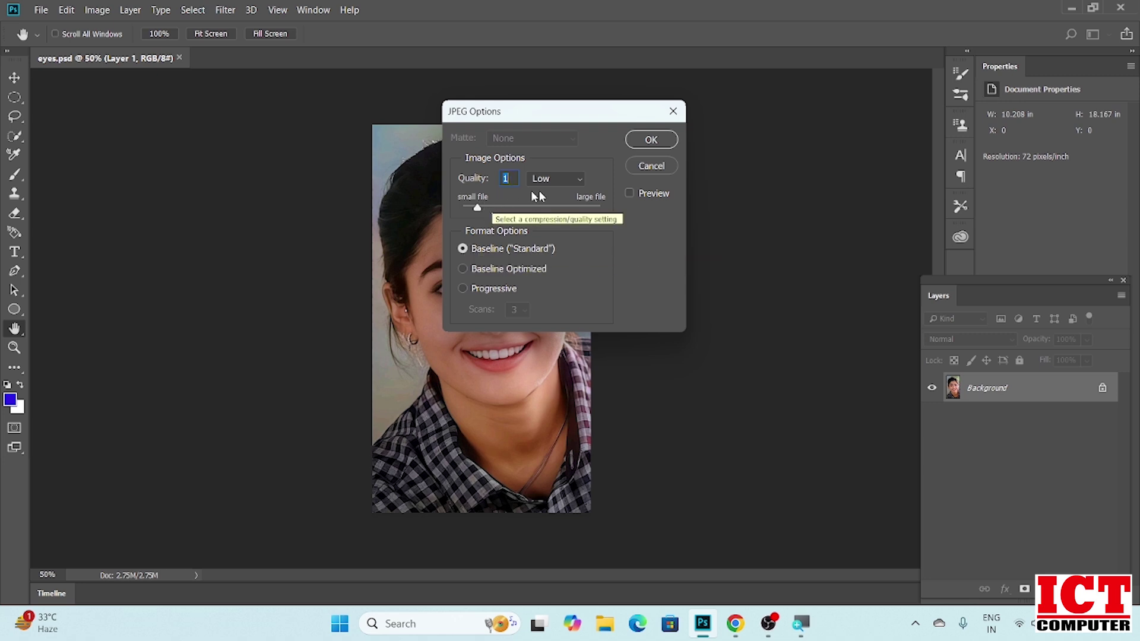
left_click_drag(477, 210, 502, 208)
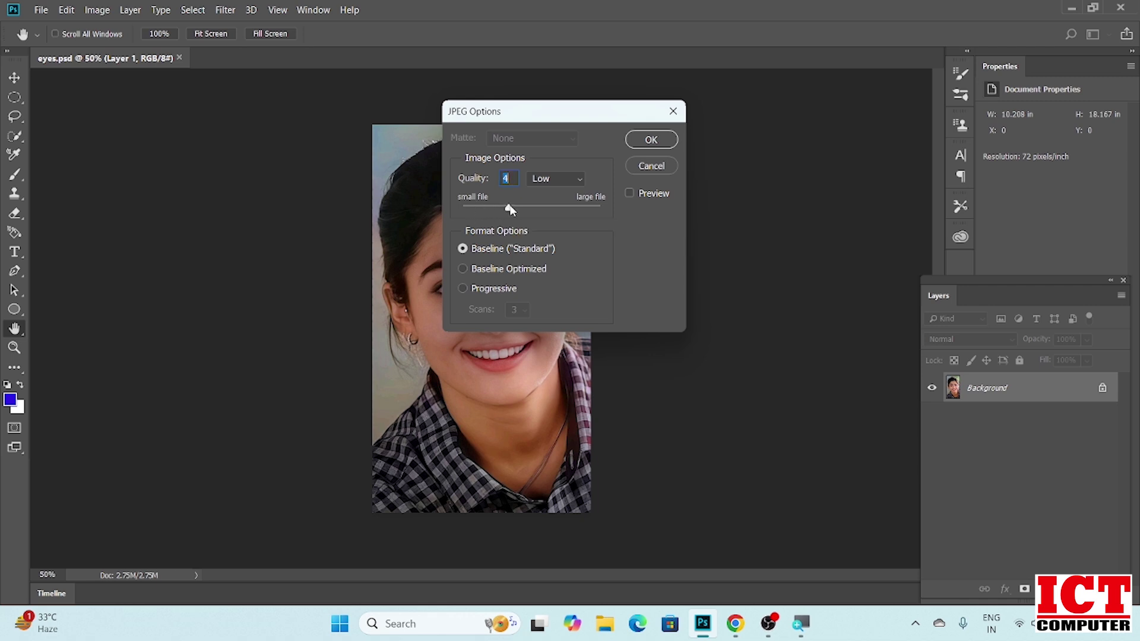
left_click_drag(551, 209, 535, 210)
left_click_drag(535, 208, 598, 212)
left_click_drag(598, 212, 533, 209)
left_click_drag(534, 209, 580, 209)
left_click(650, 144)
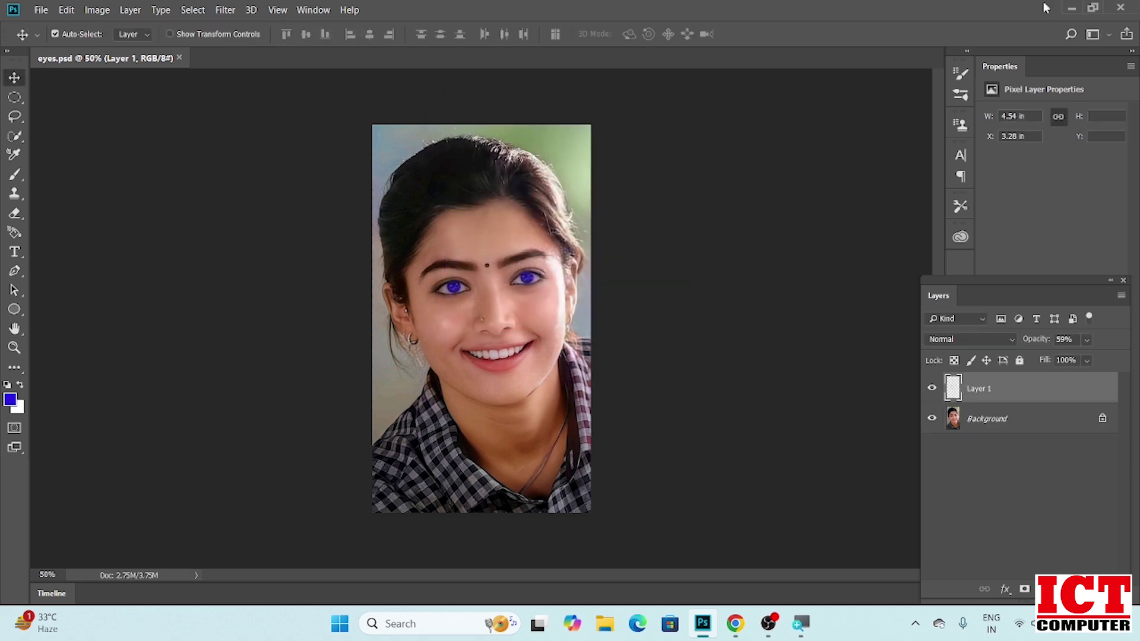
Switch to the Windows desktop and open the properties of the exported eyes JPG to examine its file size.
left_click(1071, 8)
left_click_drag(266, 127, 272, 122)
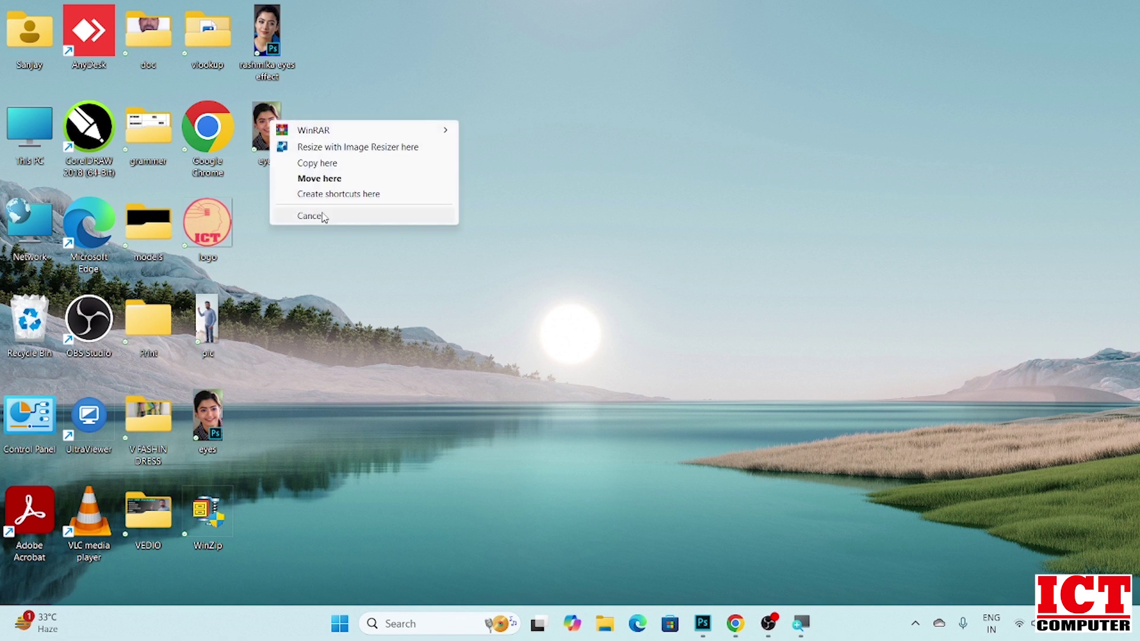
left_click(267, 135)
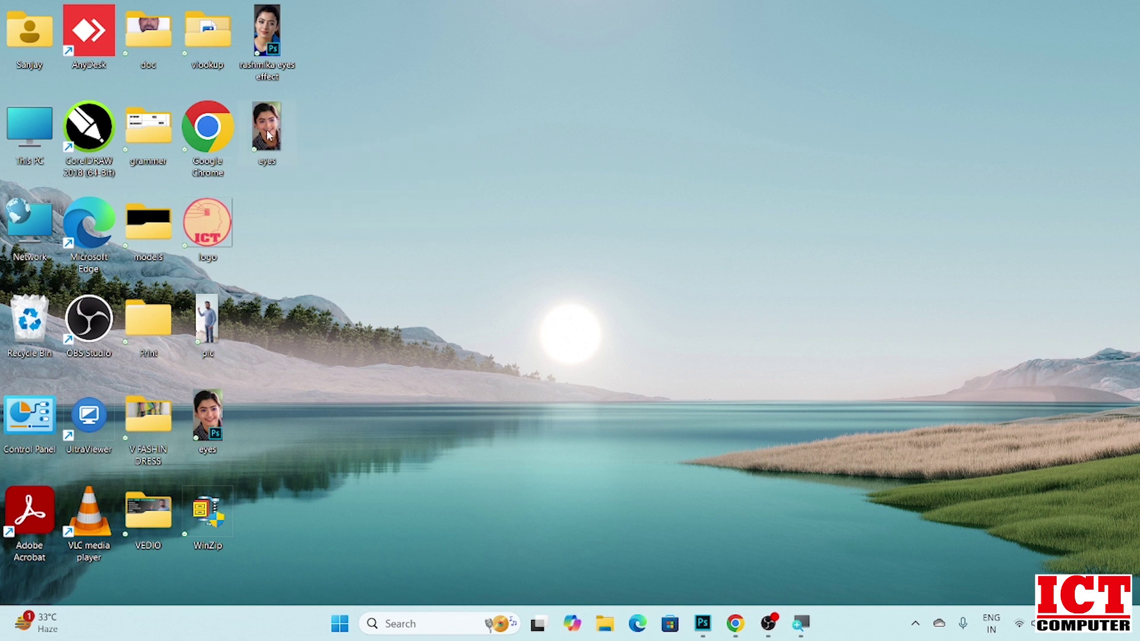
right_click(259, 142)
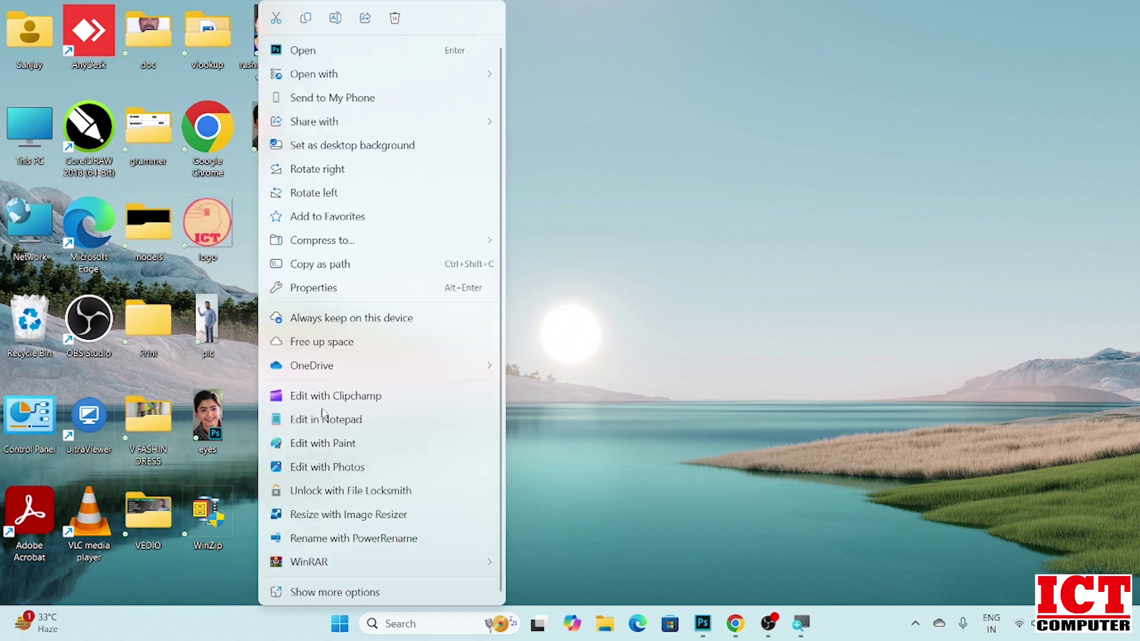
left_click(300, 288)
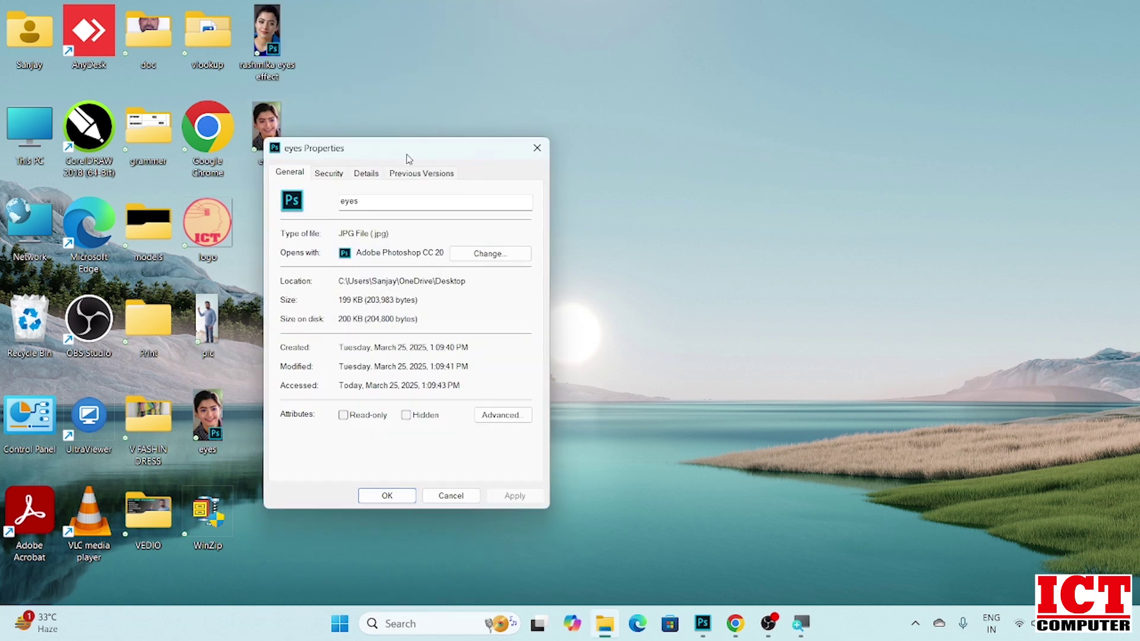
Close the JPG's properties, then open the properties of the eyes PSD on the desktop to compare its file size.
left_click_drag(399, 158, 570, 70)
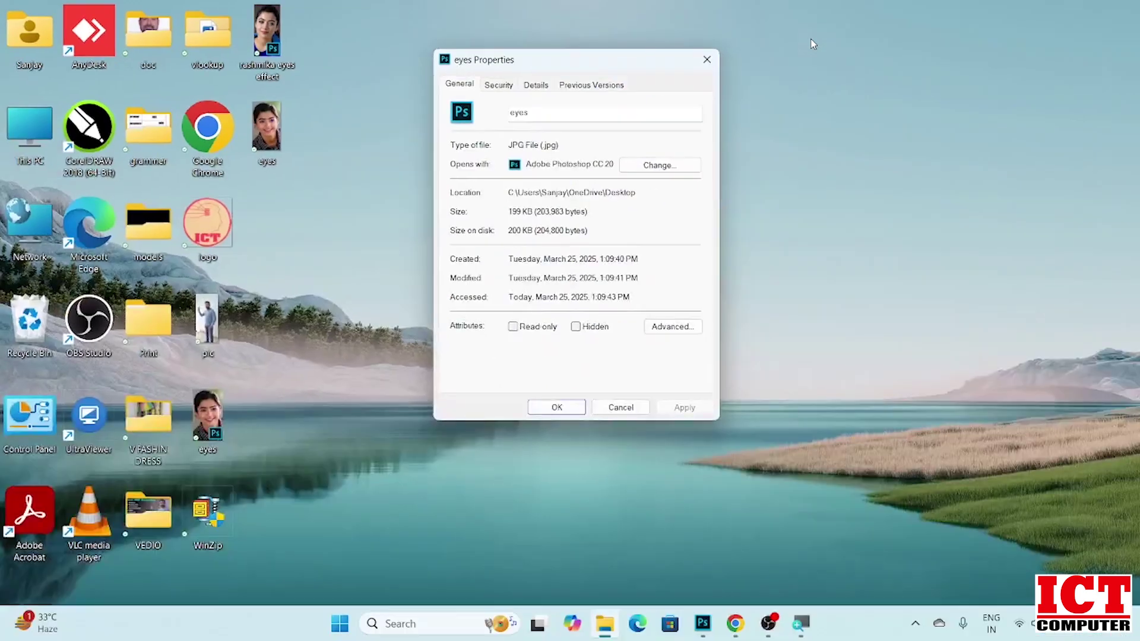
left_click(702, 61)
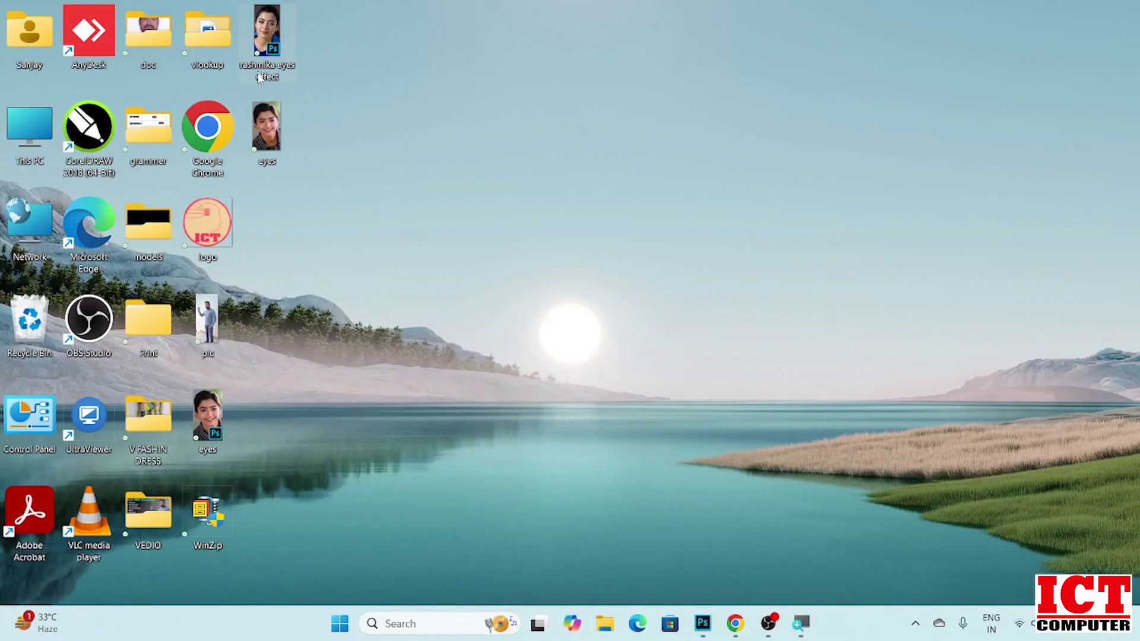
right_click(215, 410)
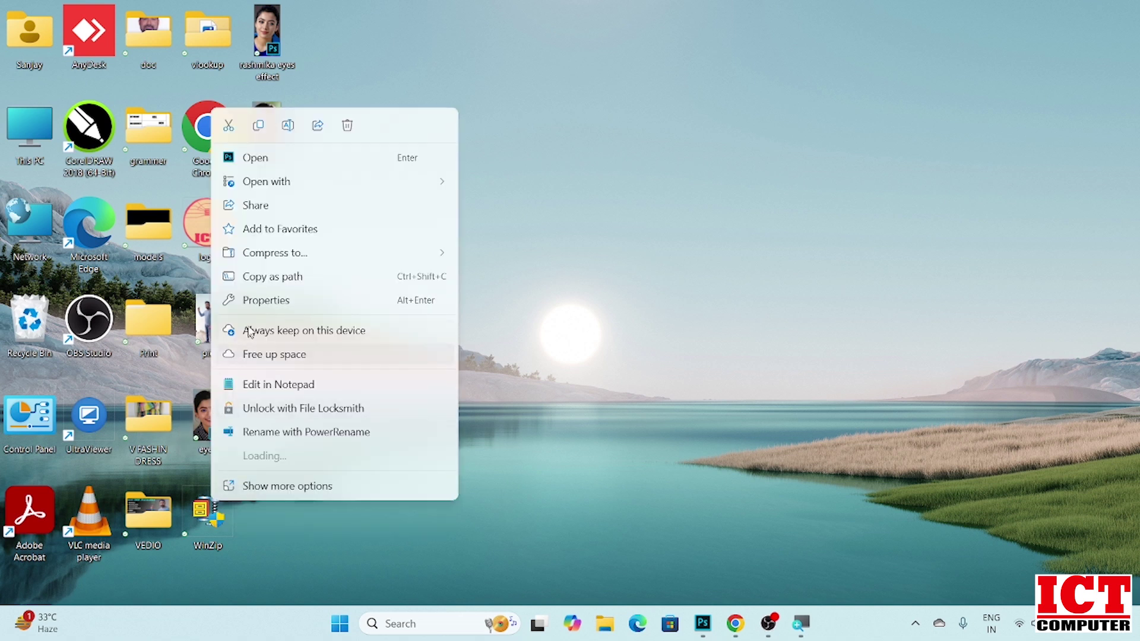
left_click(267, 304)
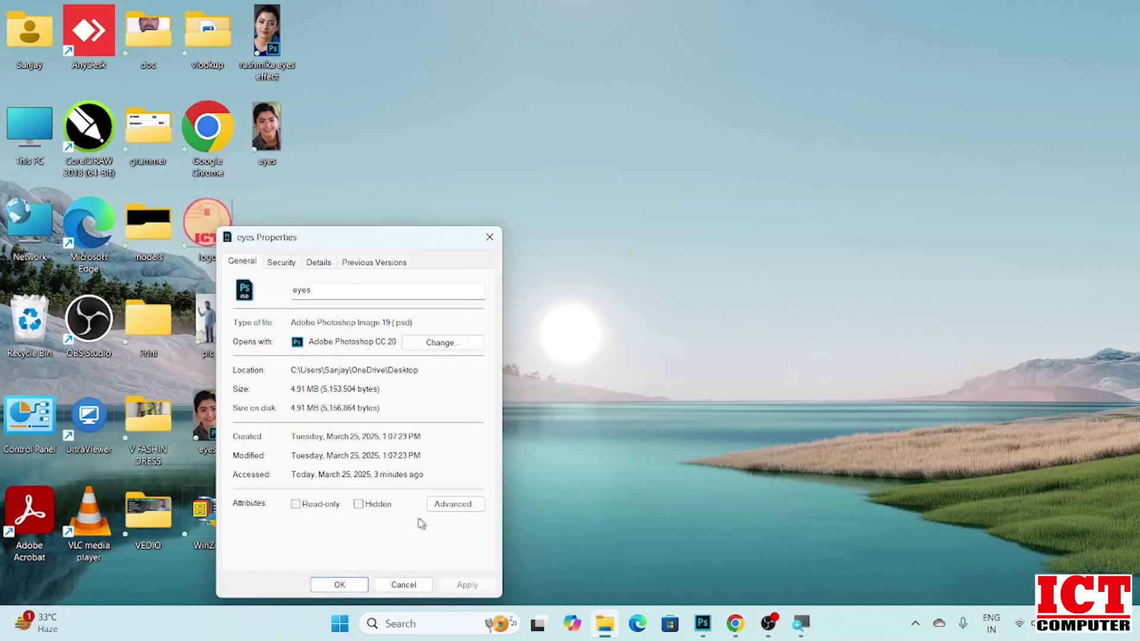
left_click(343, 586)
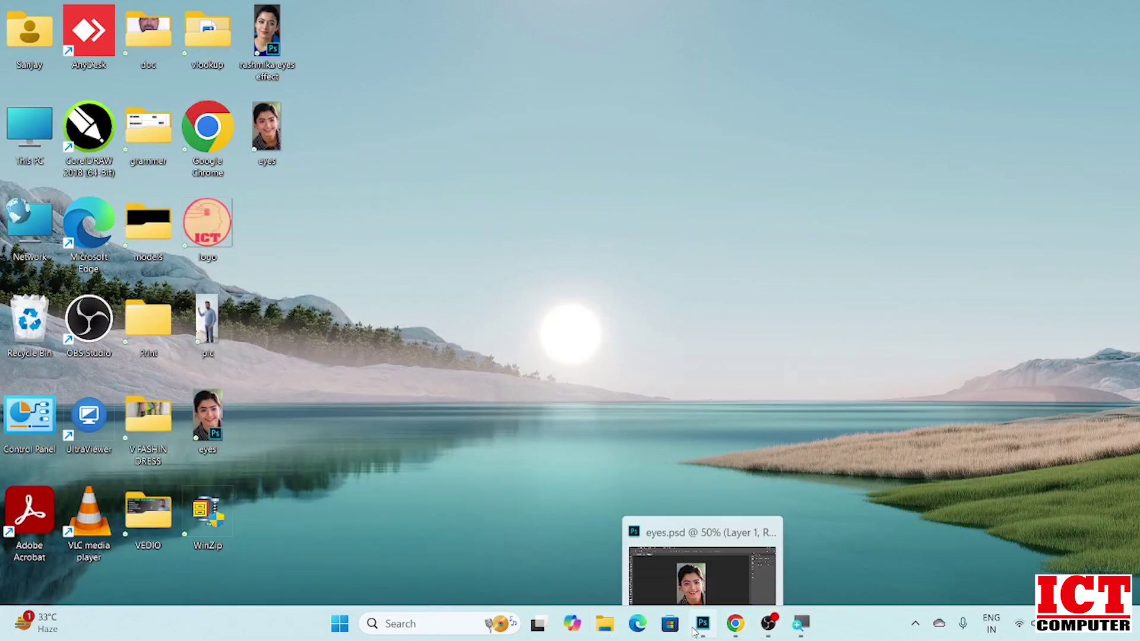
Switch back to Photoshop, activate the Elliptical Marquee Tool and show the available marquee tool variants.
left_click(704, 624)
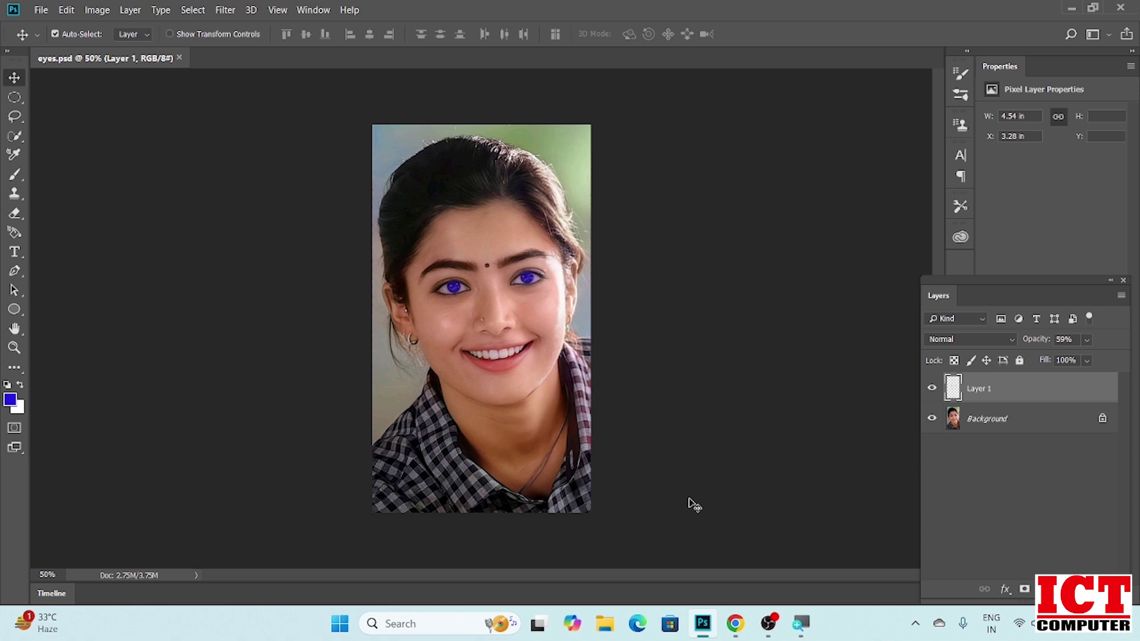
left_click(17, 101)
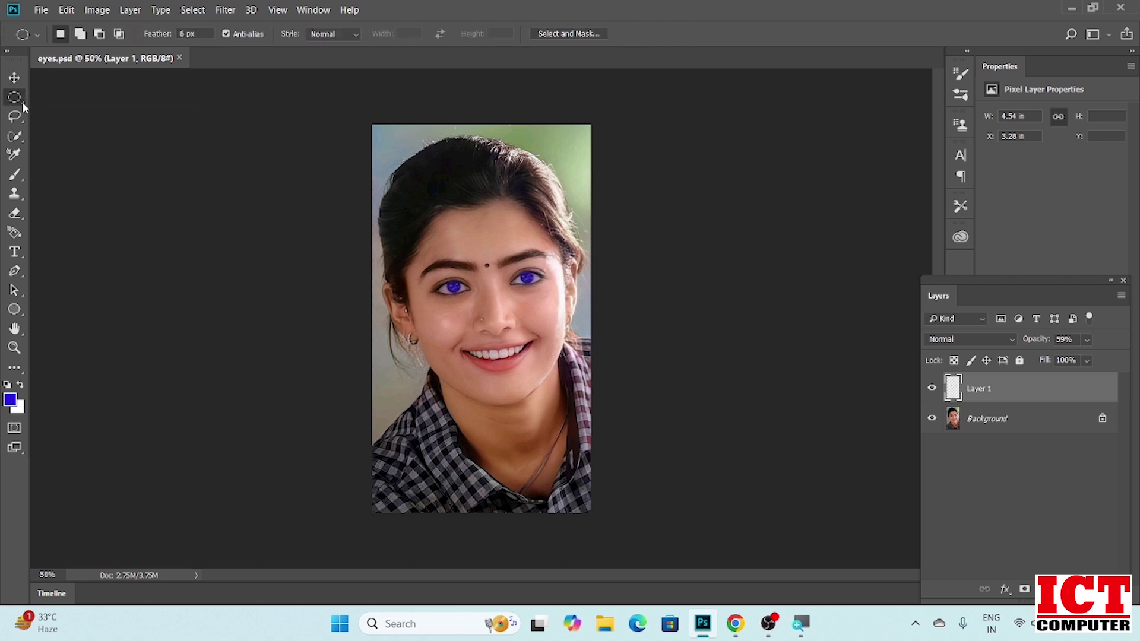
right_click(22, 104)
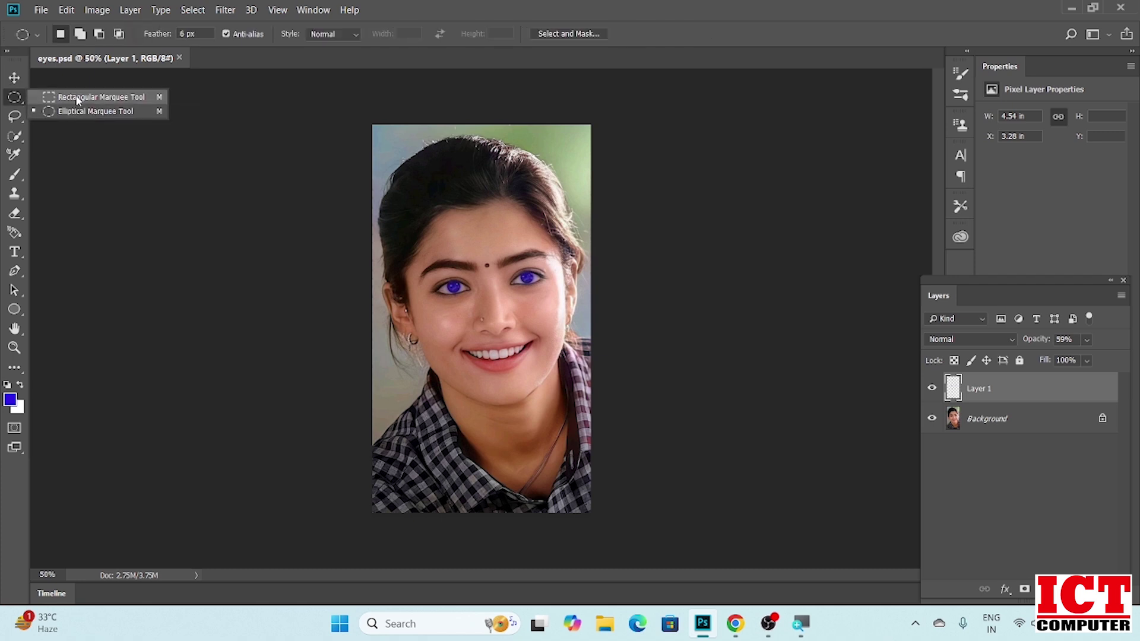